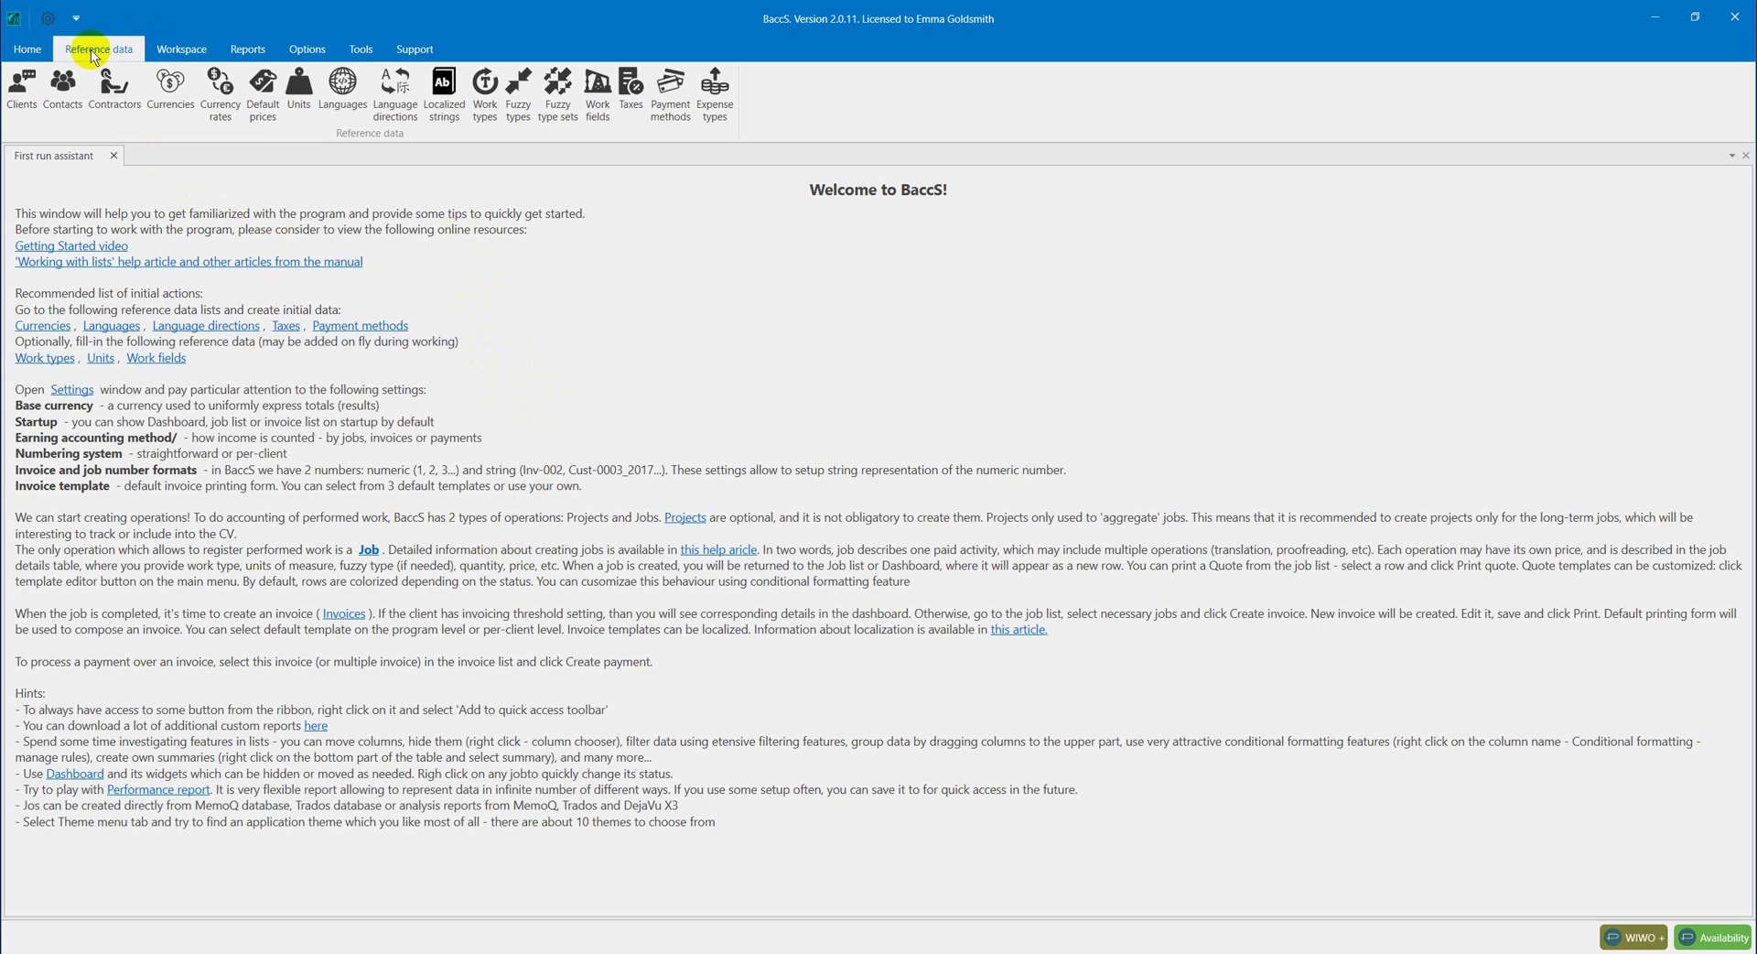
Add Spanish to the languages reference list, leaving its ISO codes blank
left_click(341, 107)
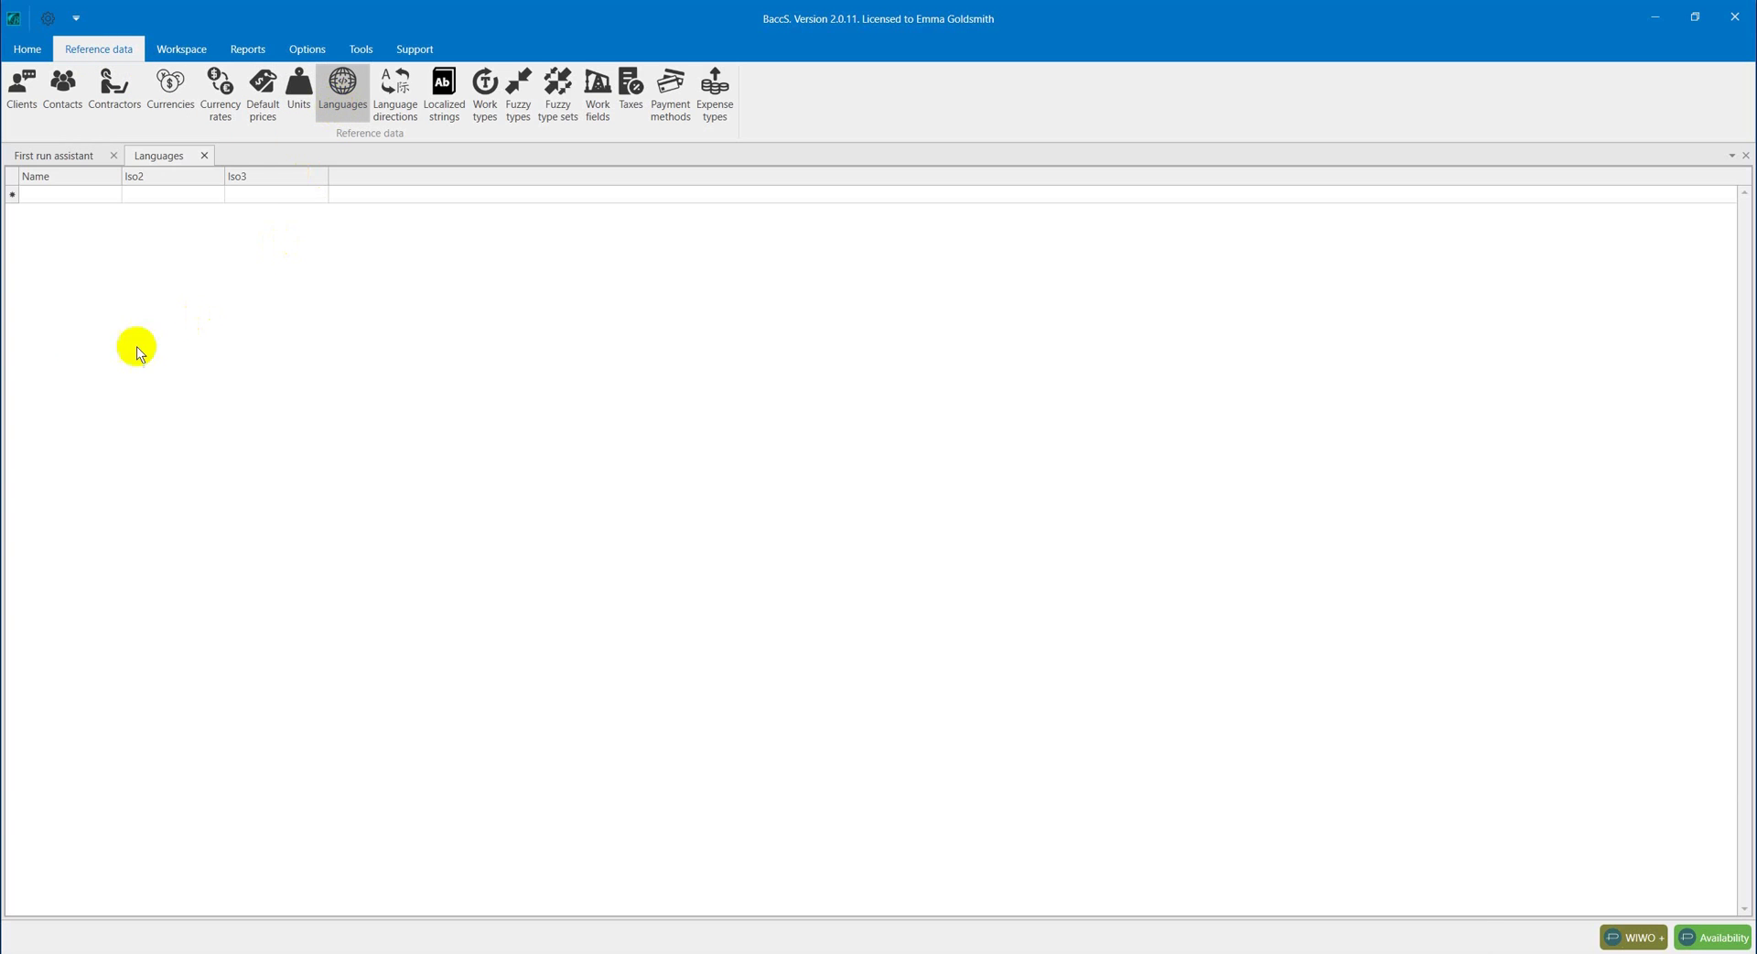
left_click(32, 219)
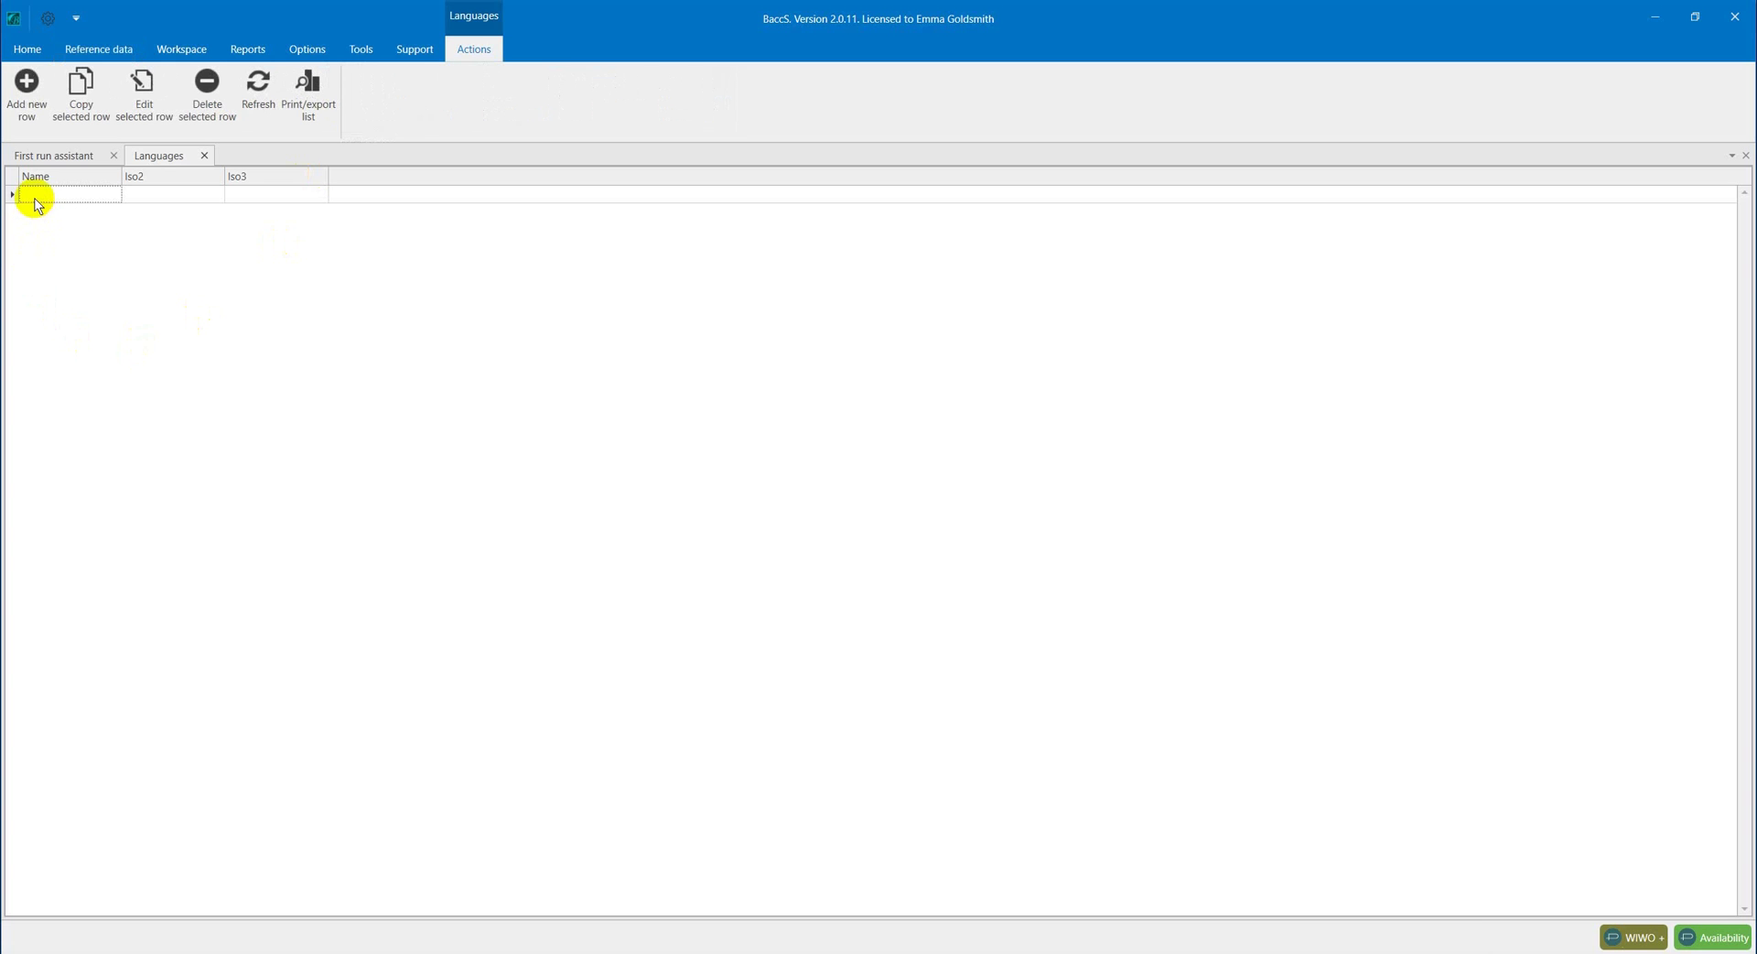
left_click(35, 197)
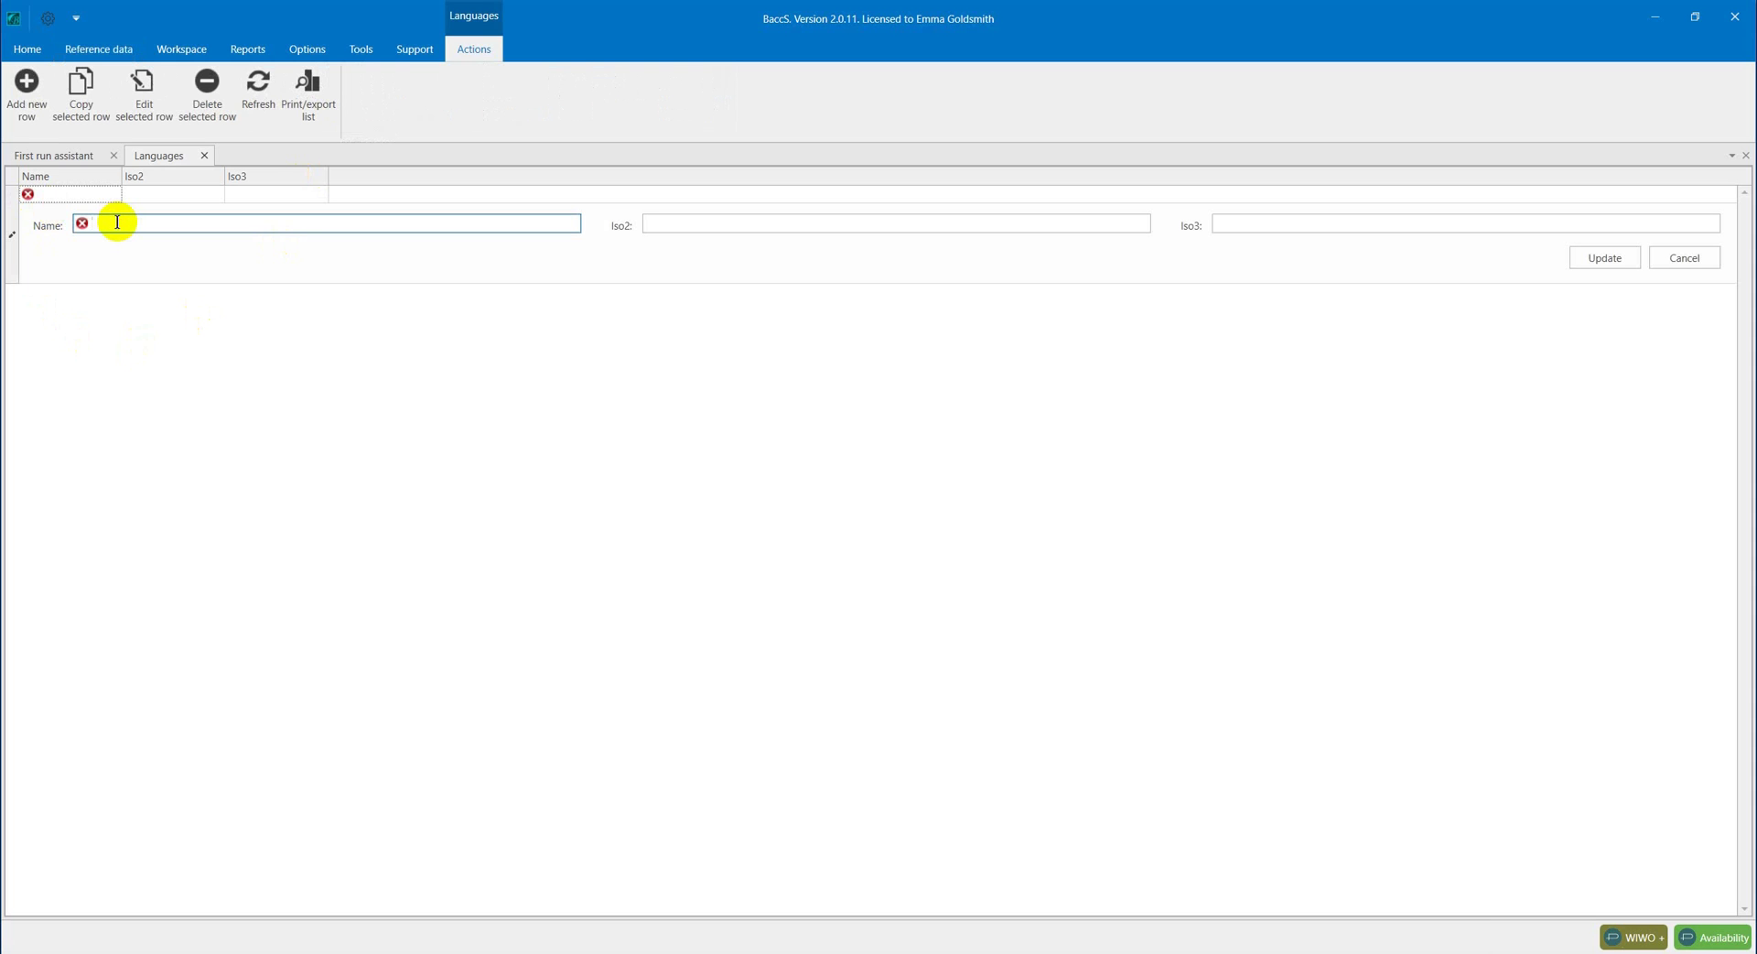
type("Spansih")
key("BackSpace")
key("BackSpace")
key("BackSpace")
type("ish")
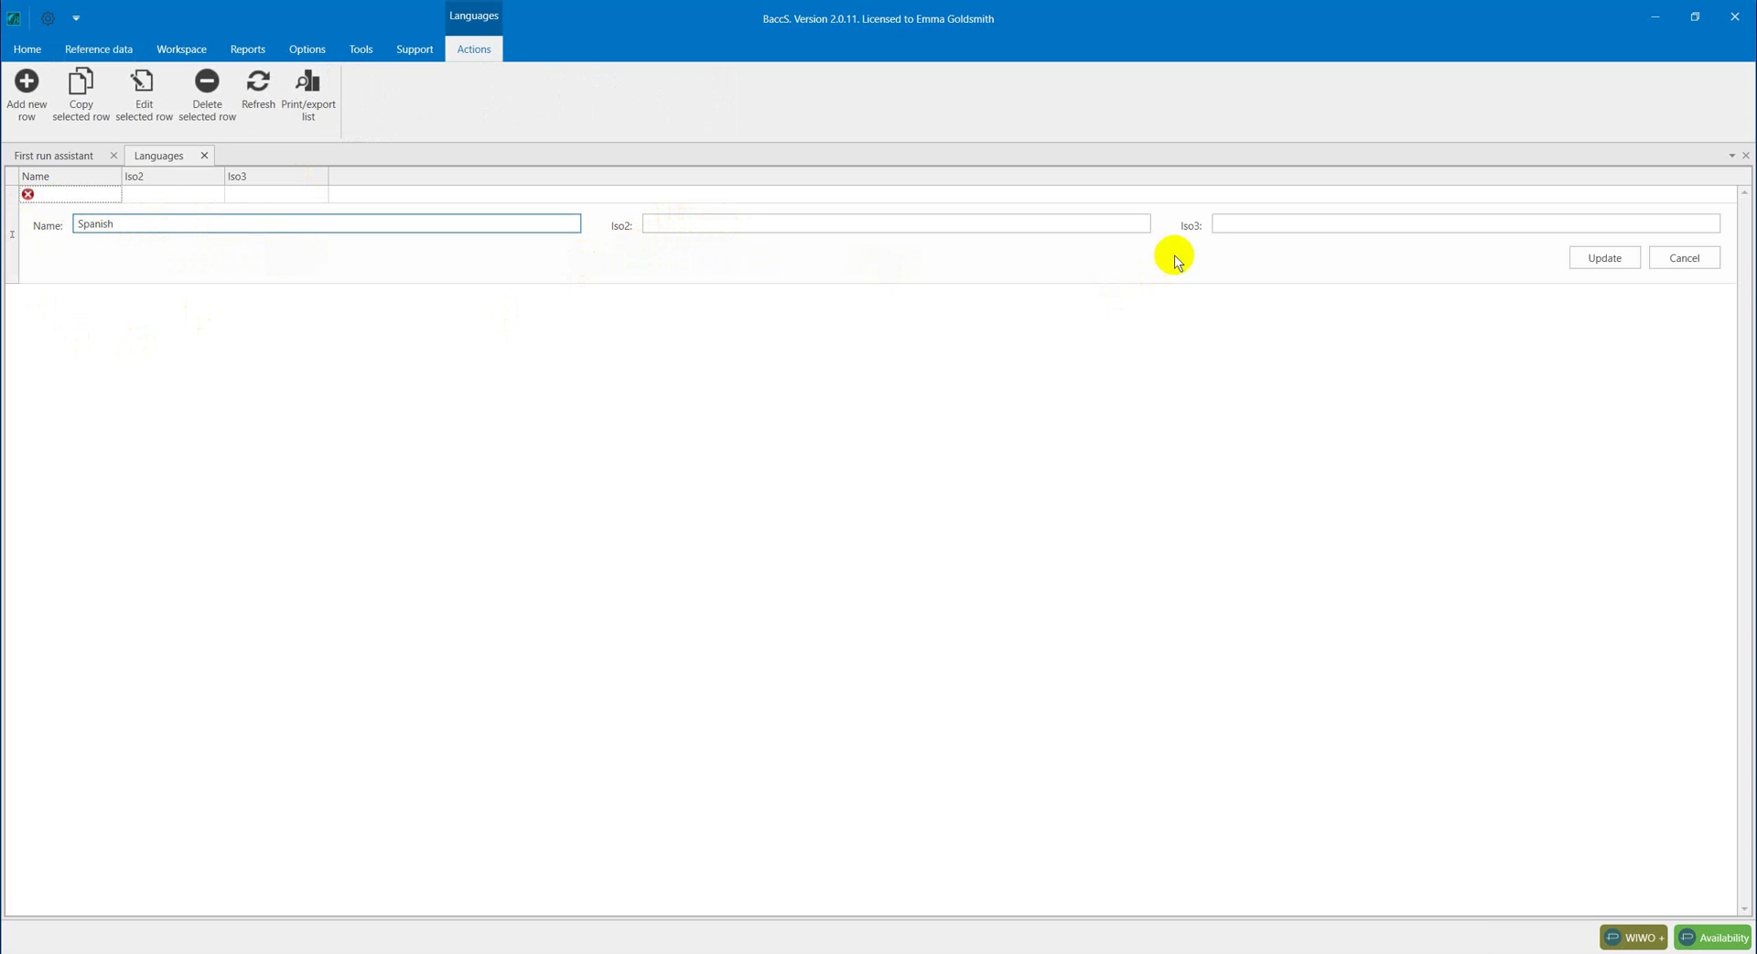
left_click(1605, 259)
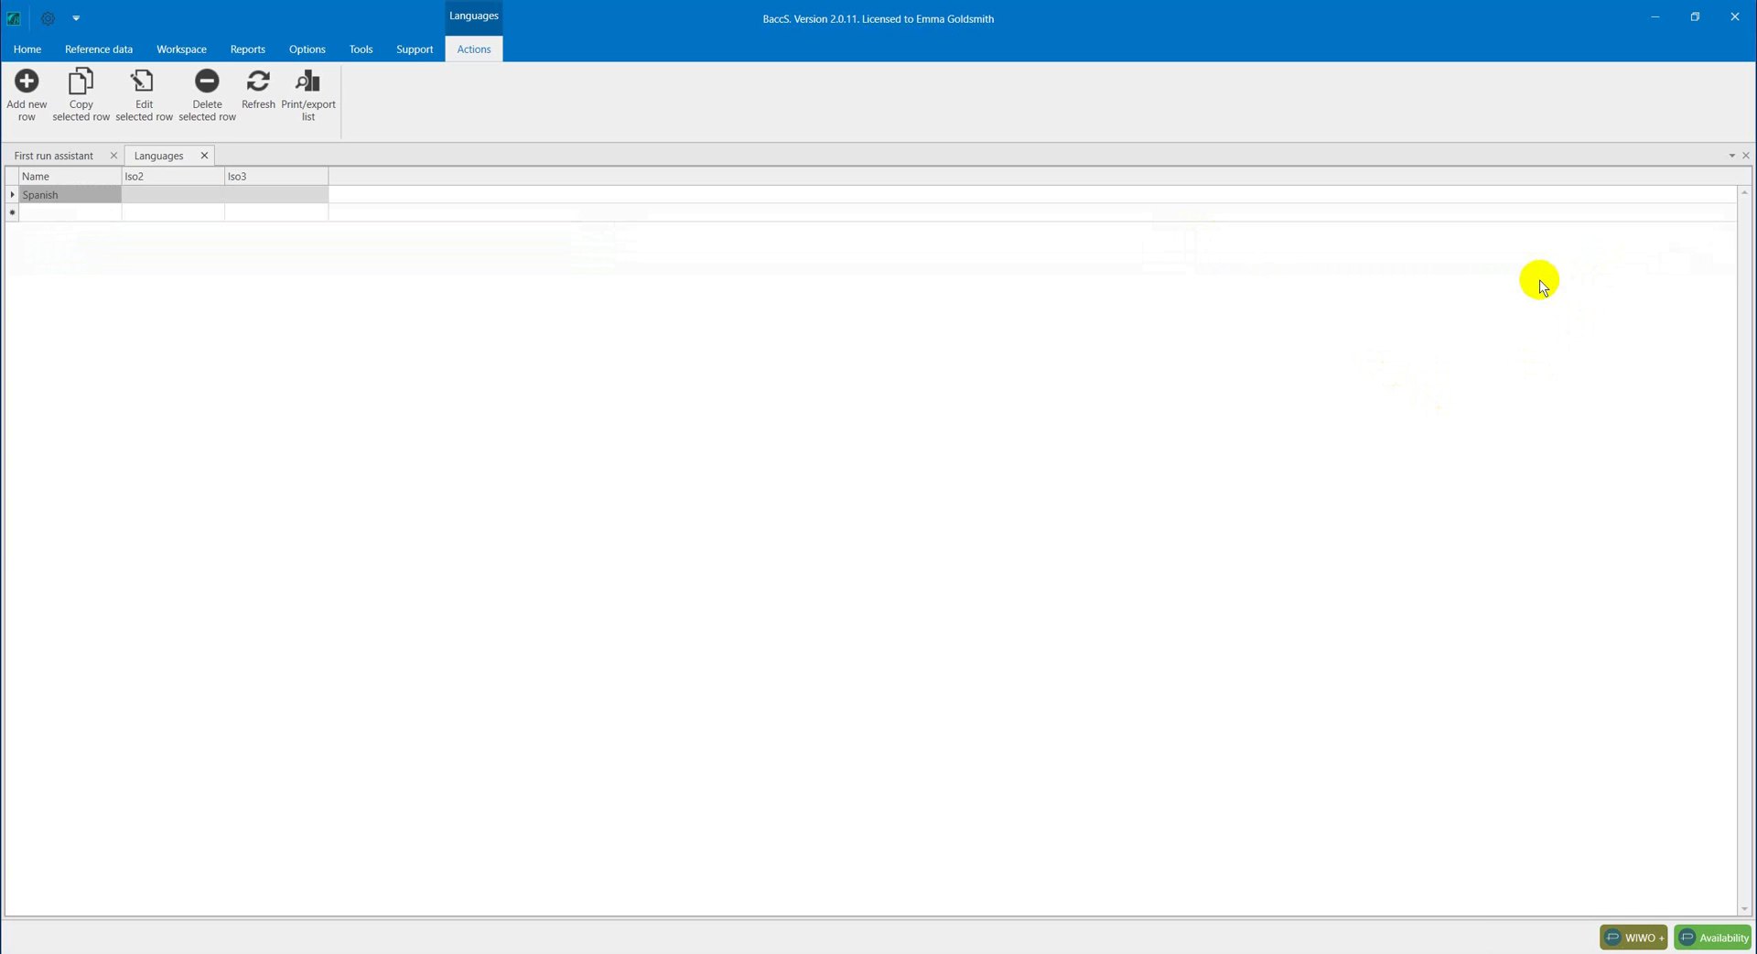
Add English as a second language and close the languages list
key("Down")
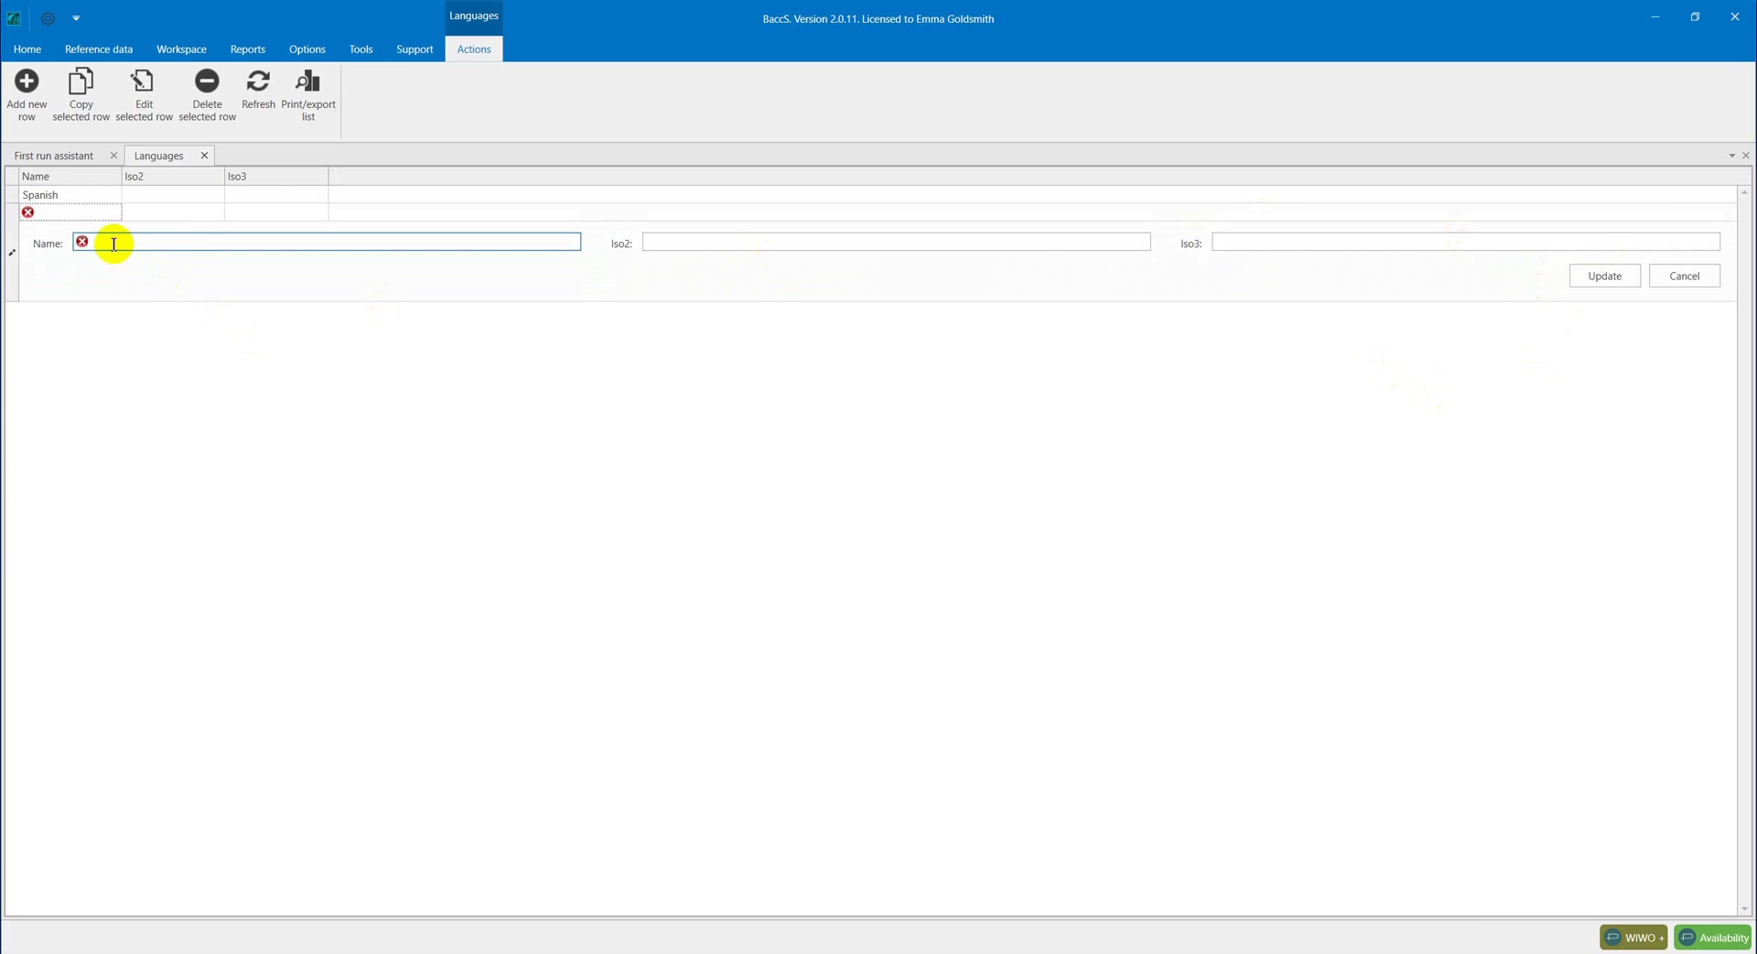
type("English")
key("Return")
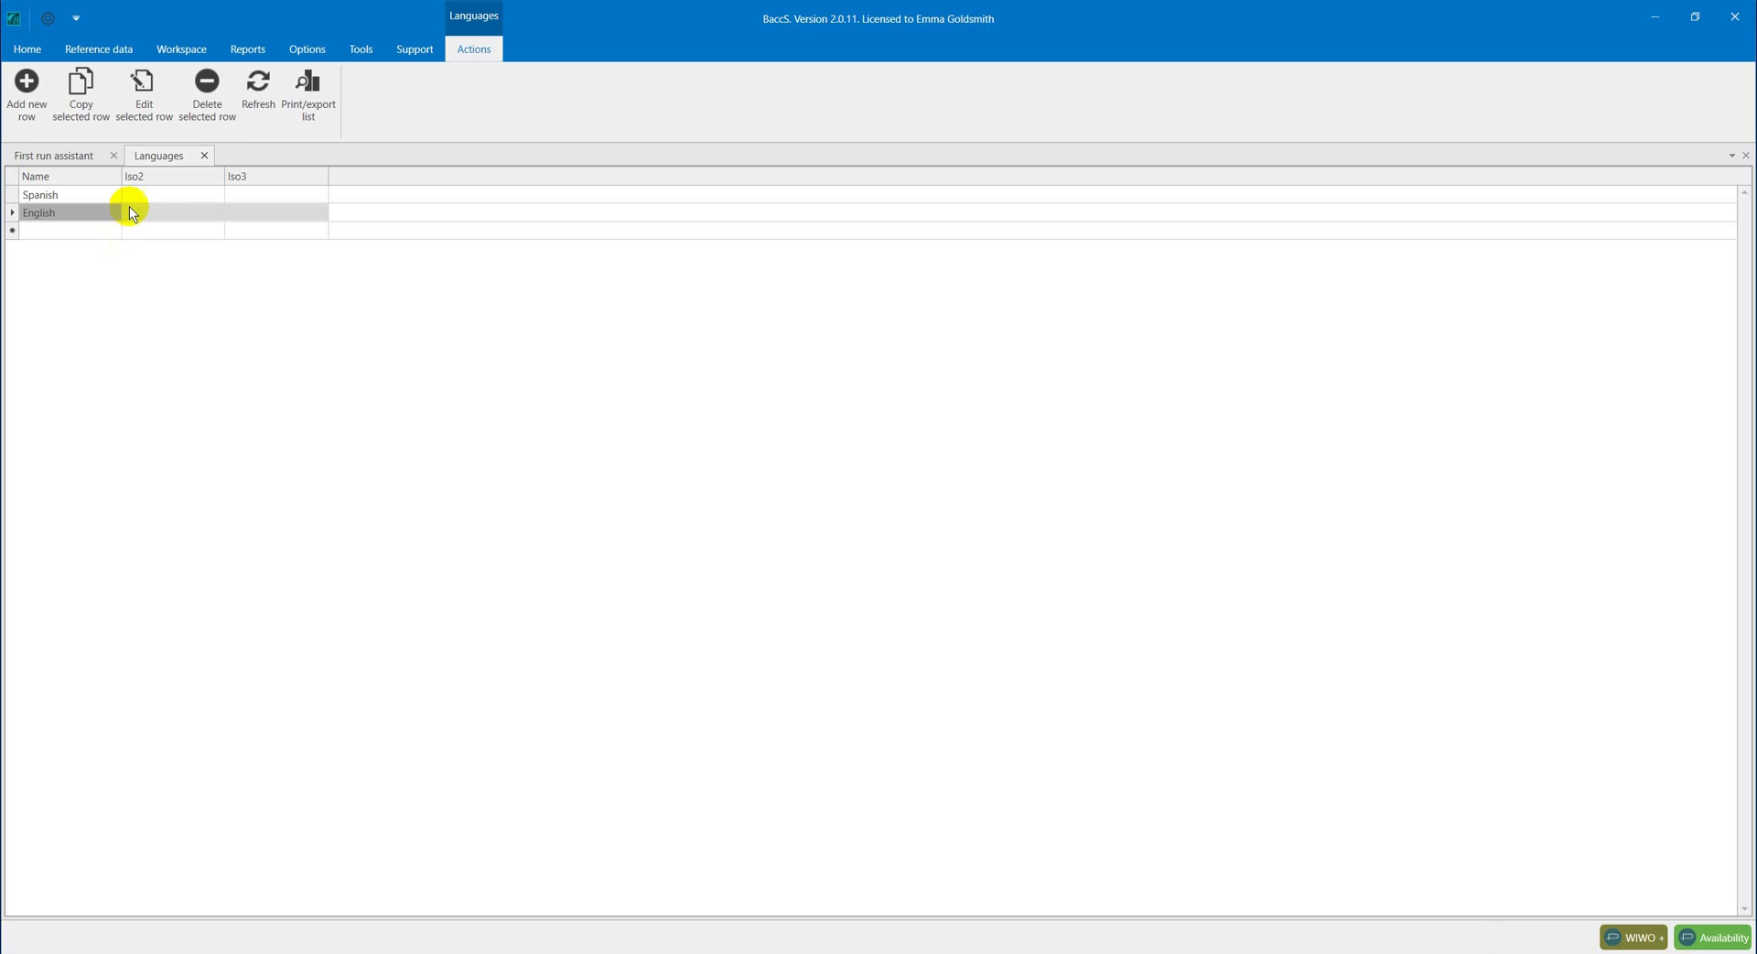
left_click(205, 154)
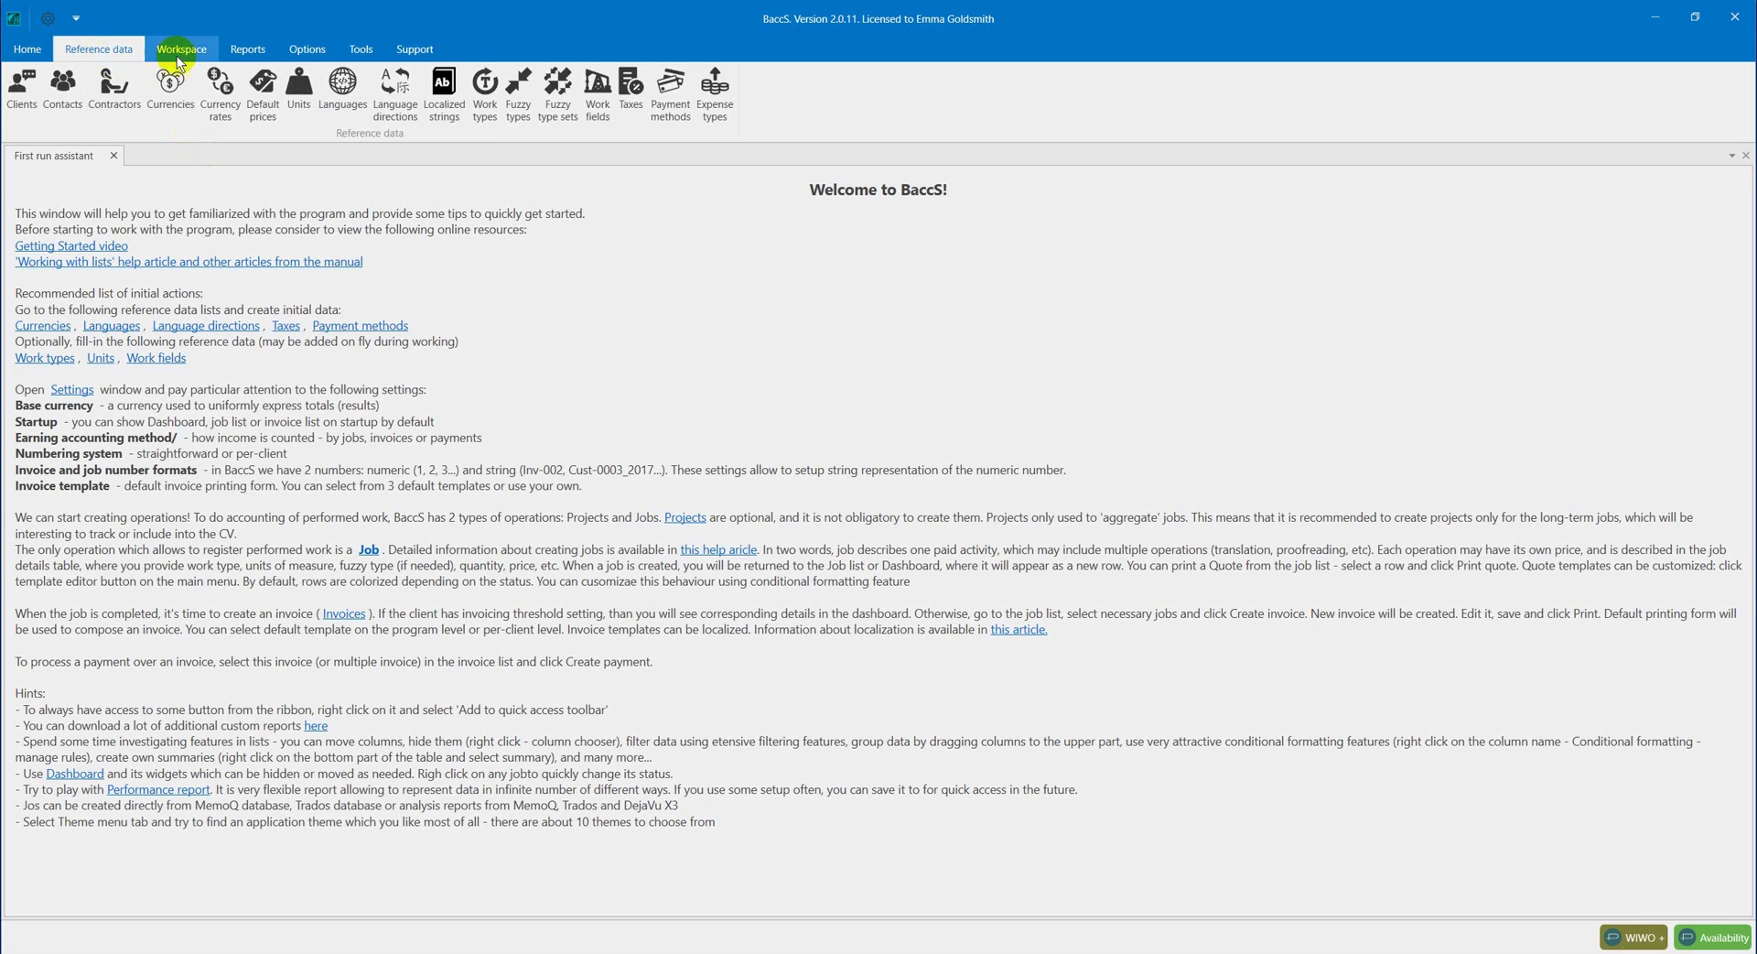
Create a language direction with Spanish as source and English as target, and close the language directions list
left_click(399, 92)
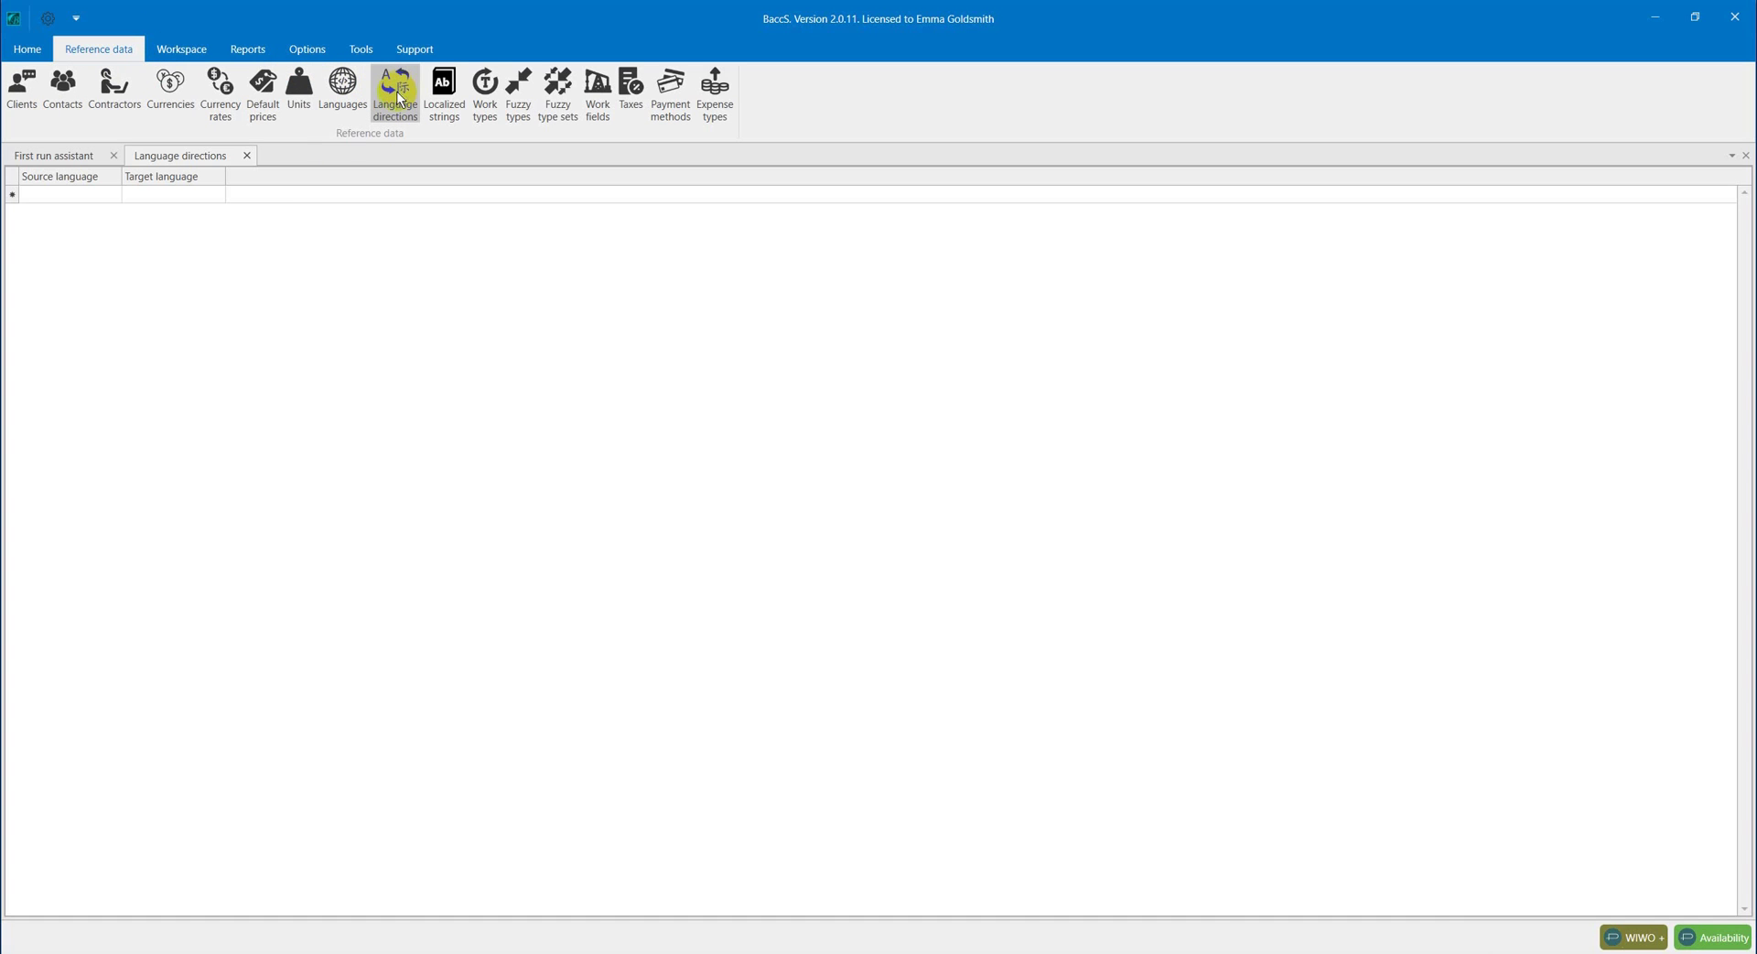
left_click(35, 196)
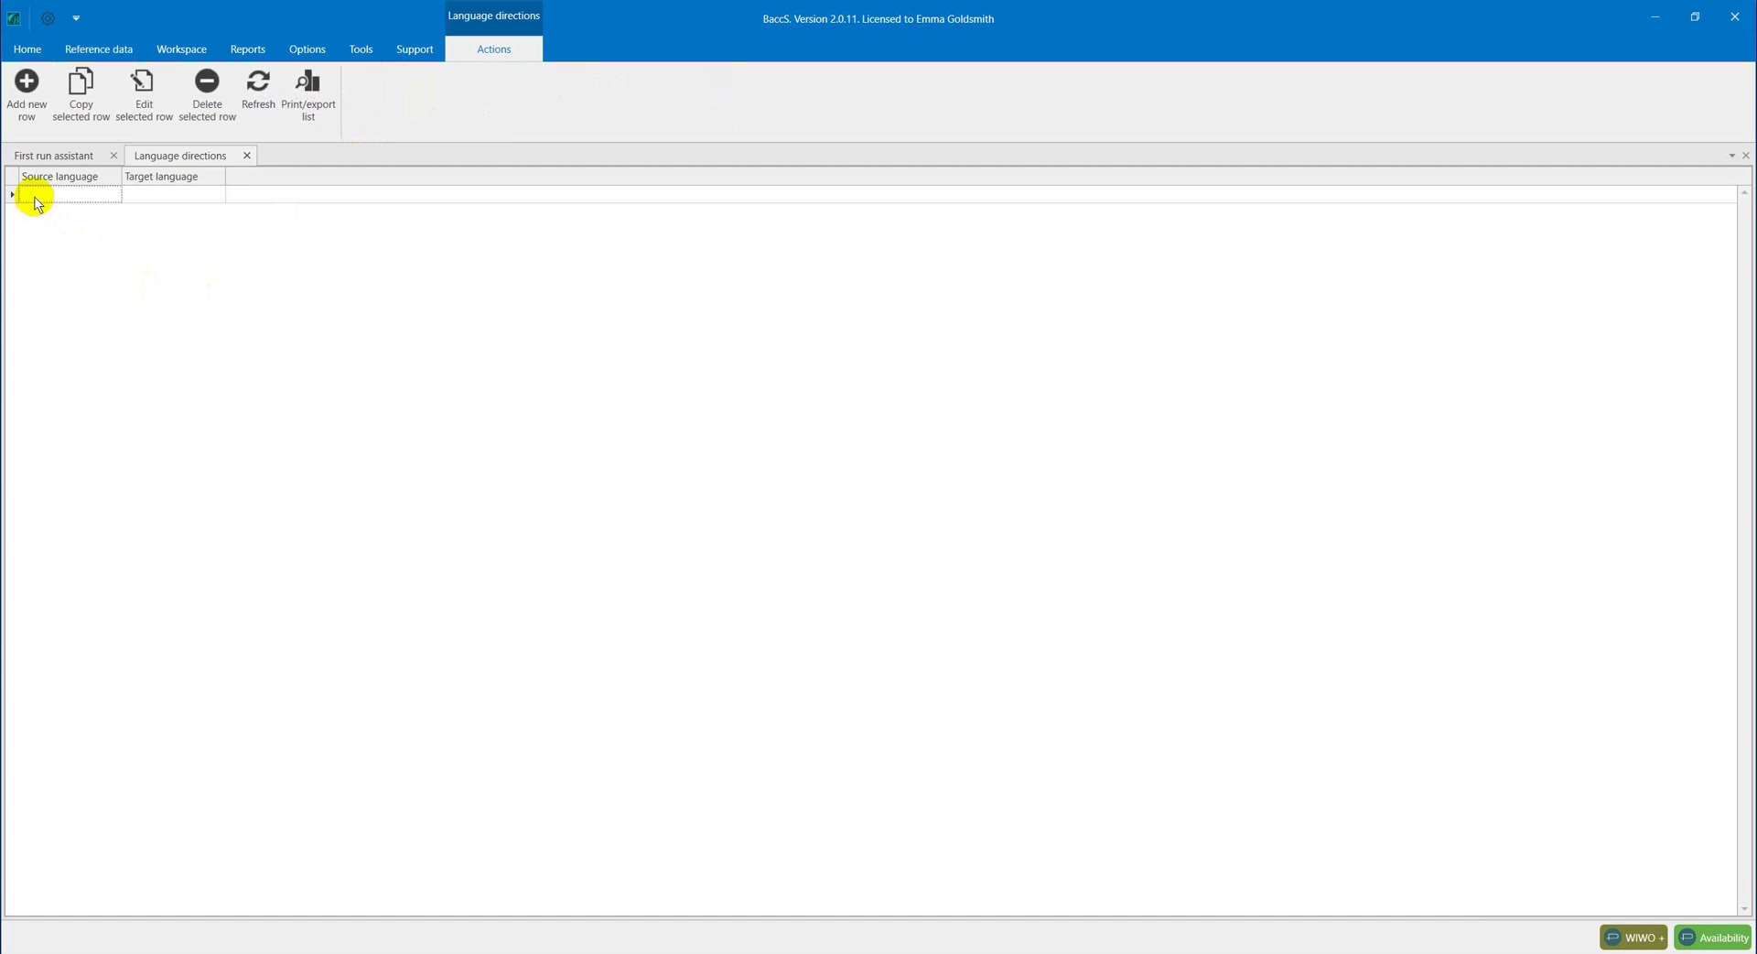
left_click(34, 195)
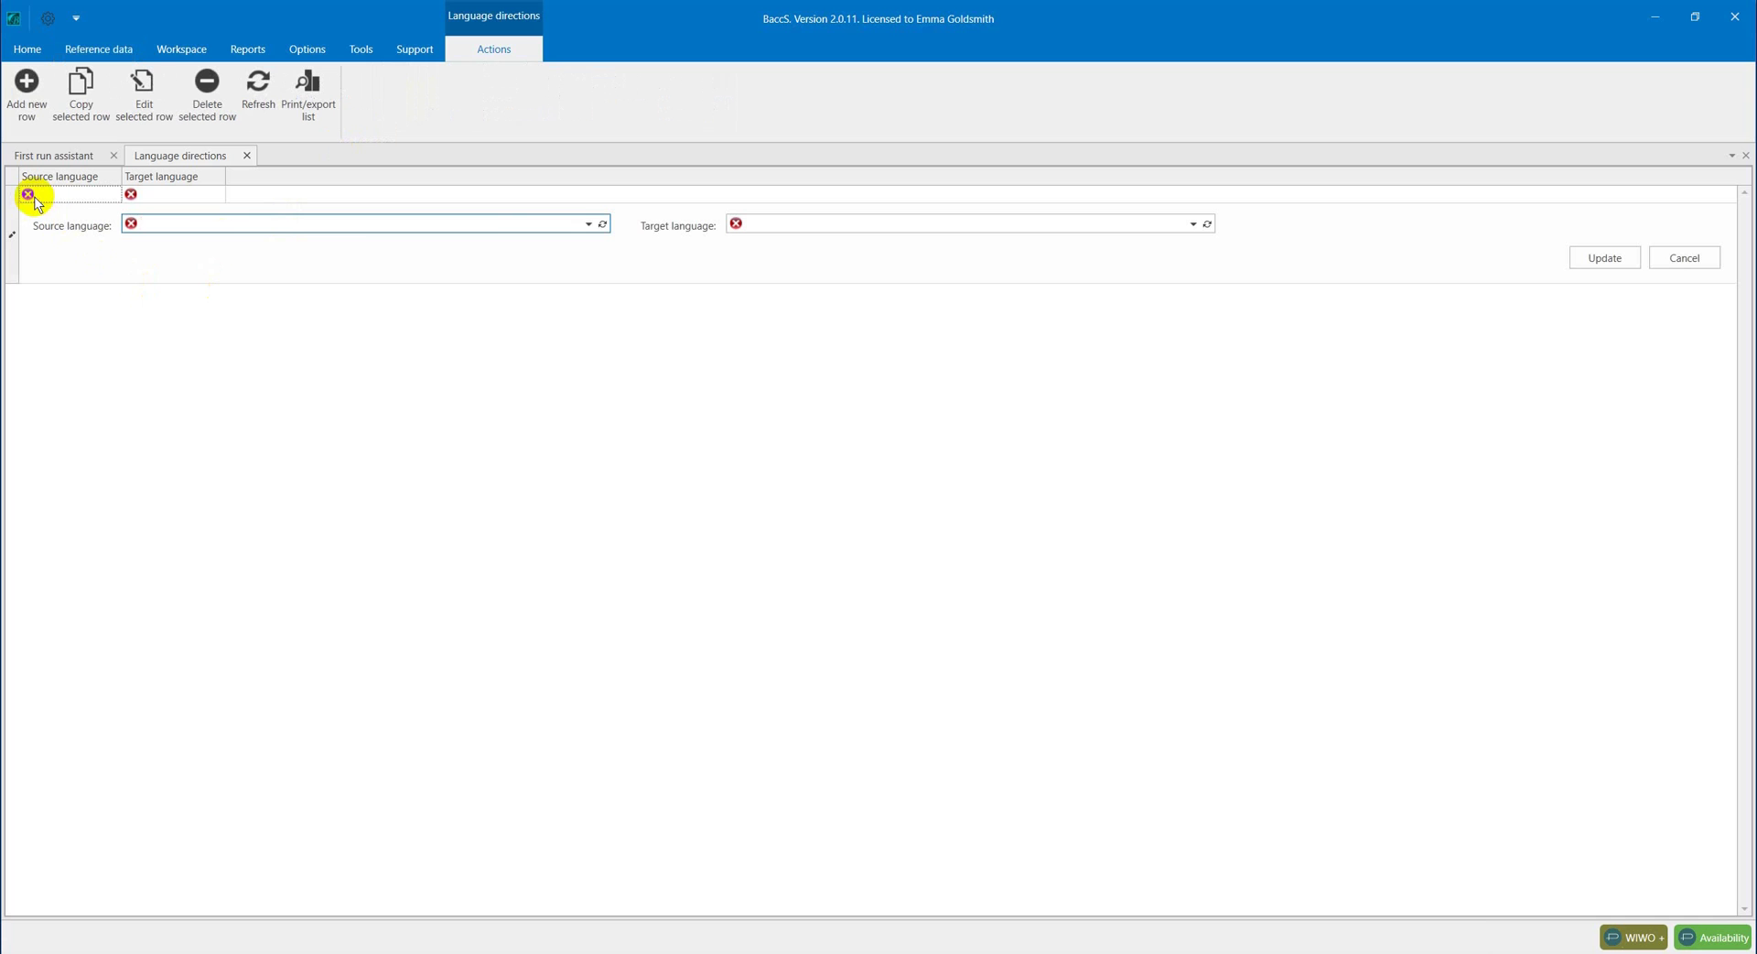
left_click(589, 225)
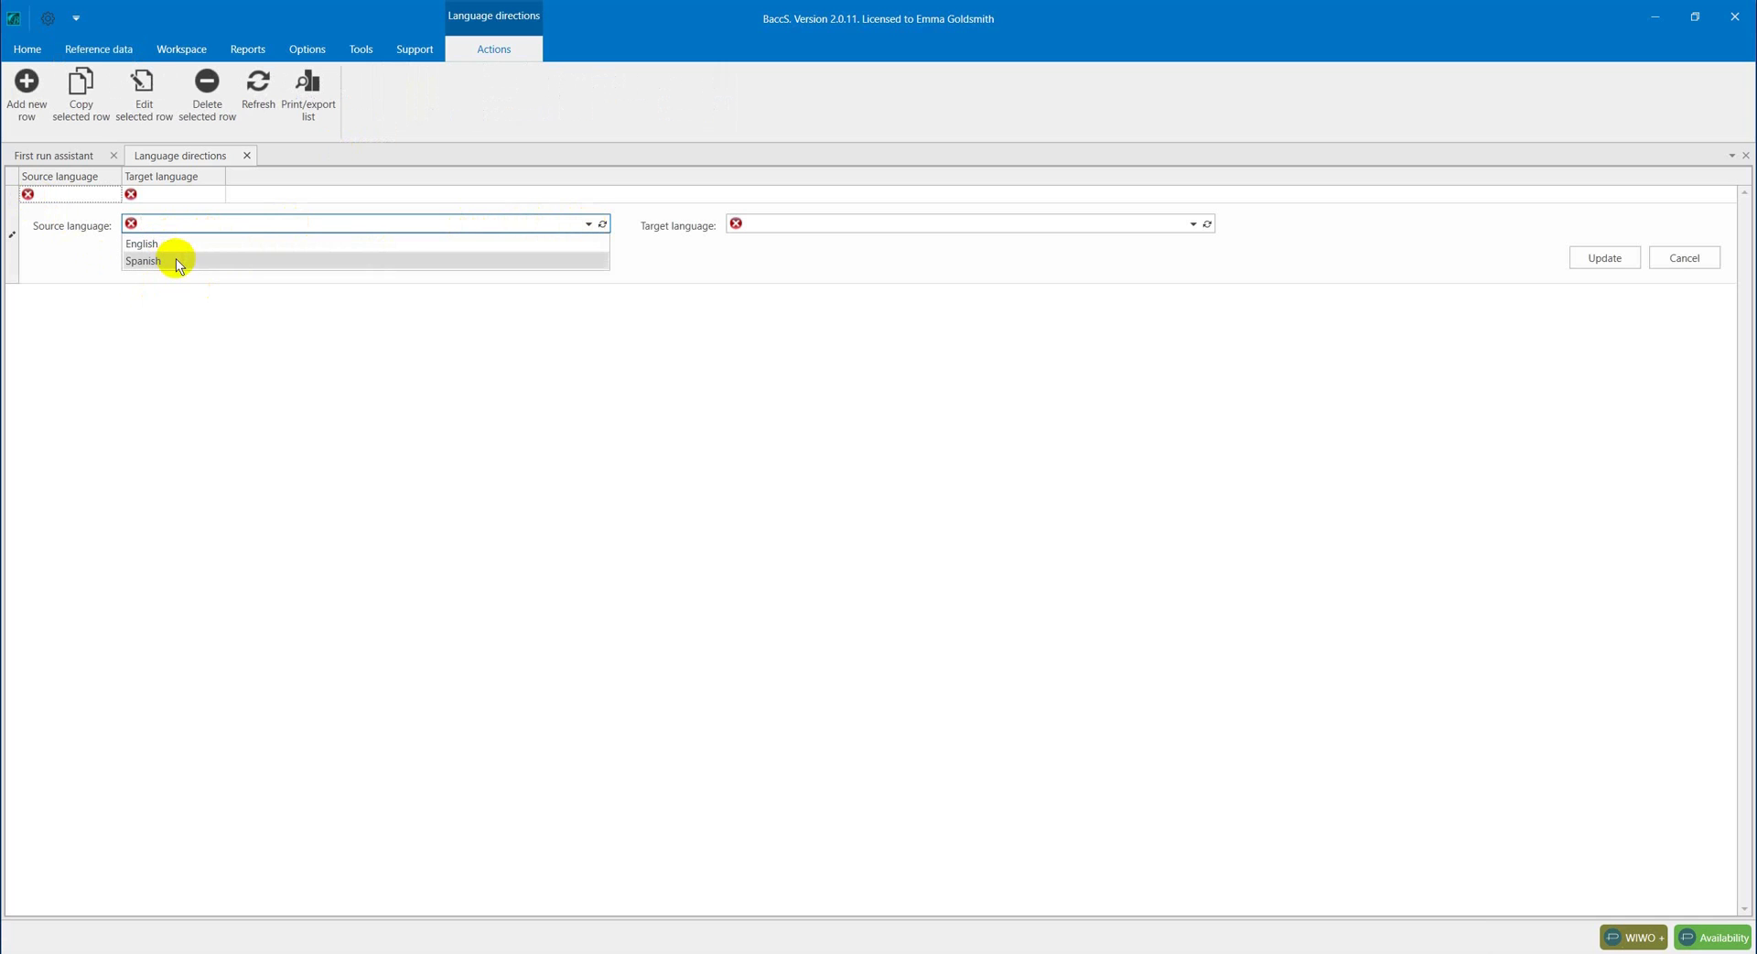
left_click(176, 260)
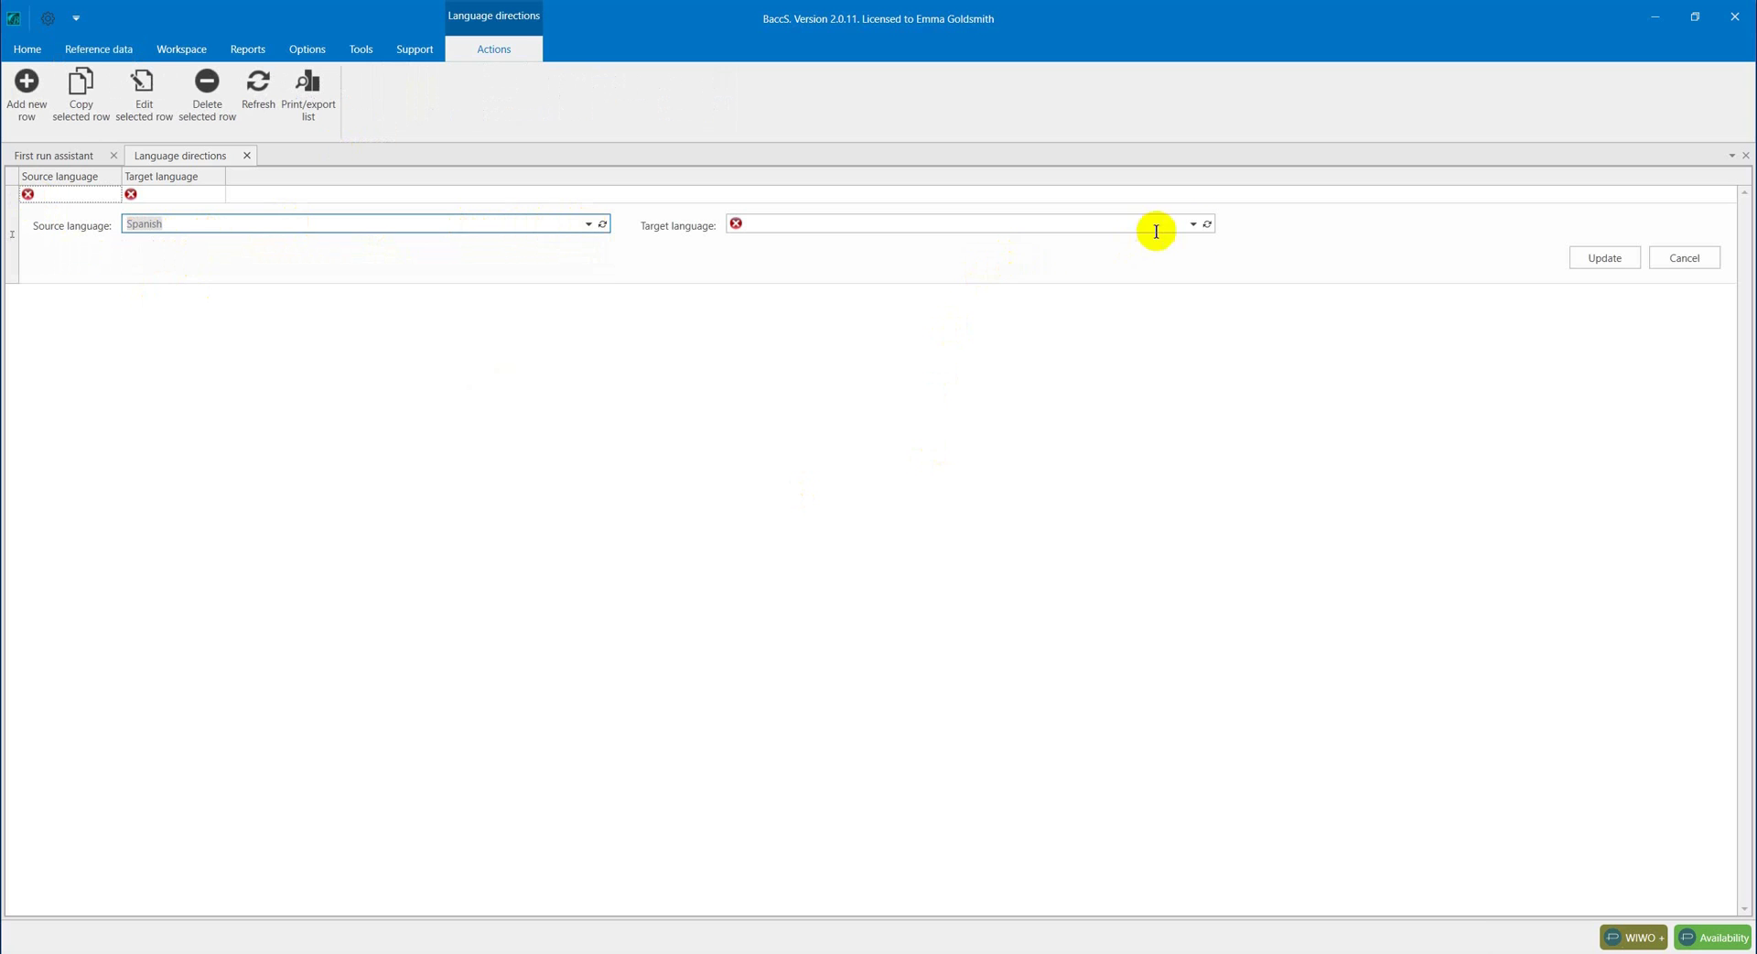
left_click(1193, 224)
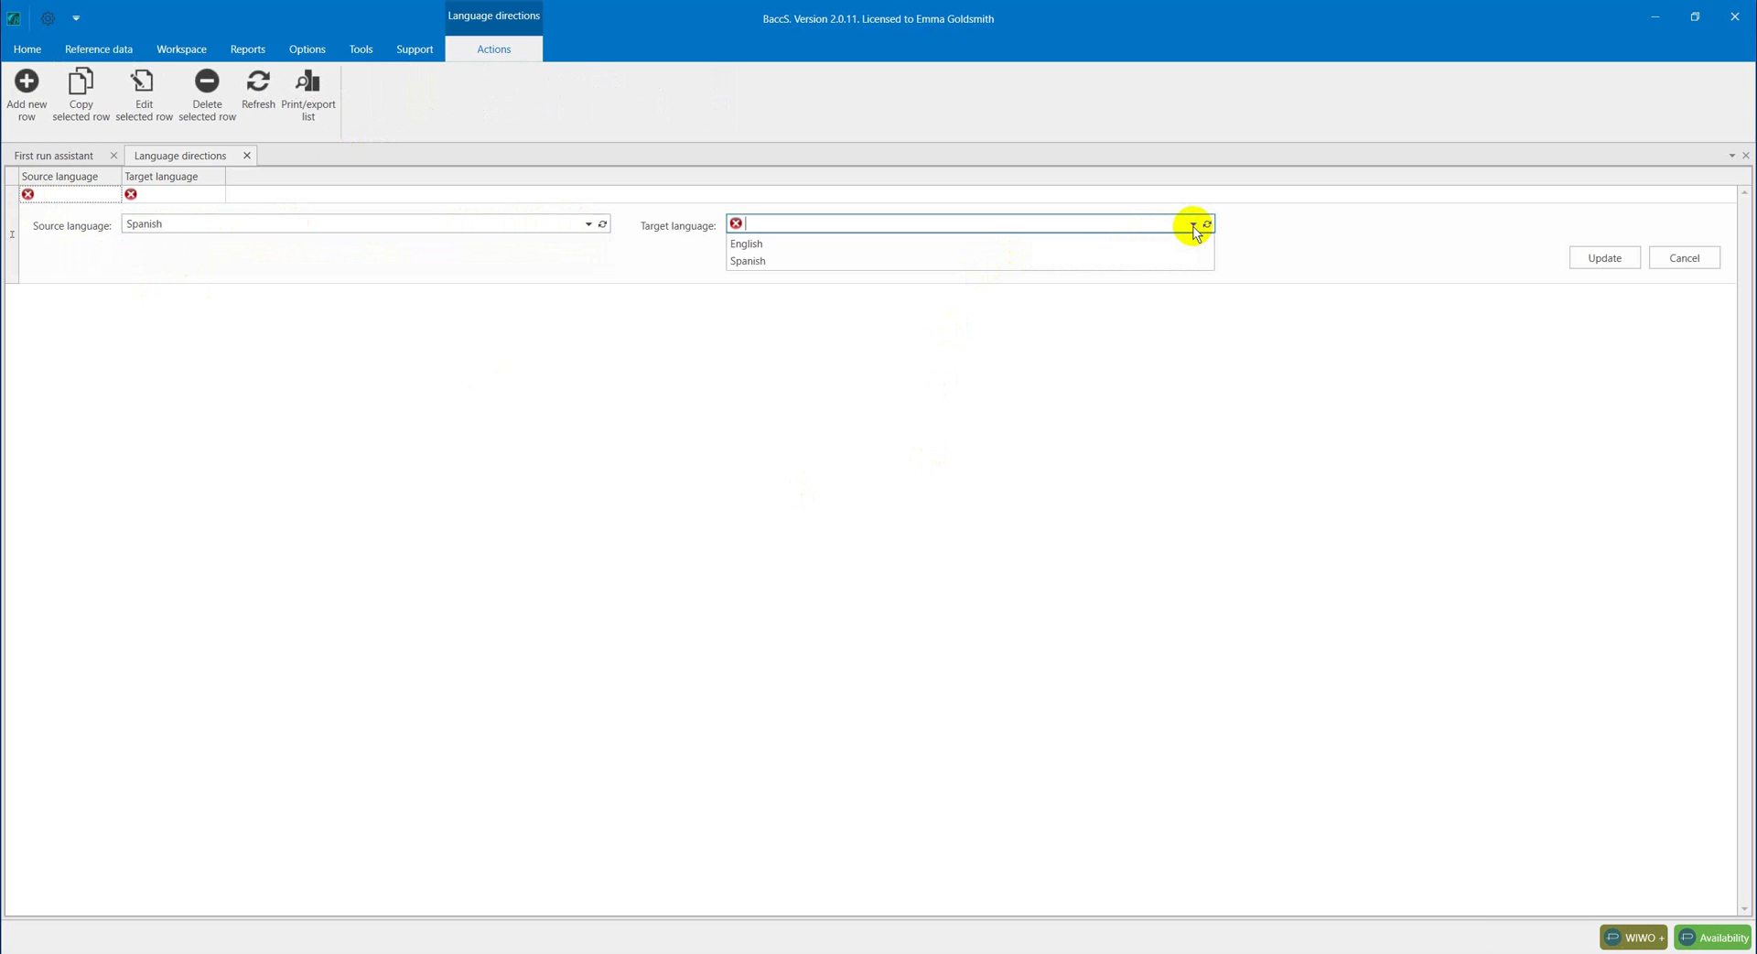
left_click(1067, 244)
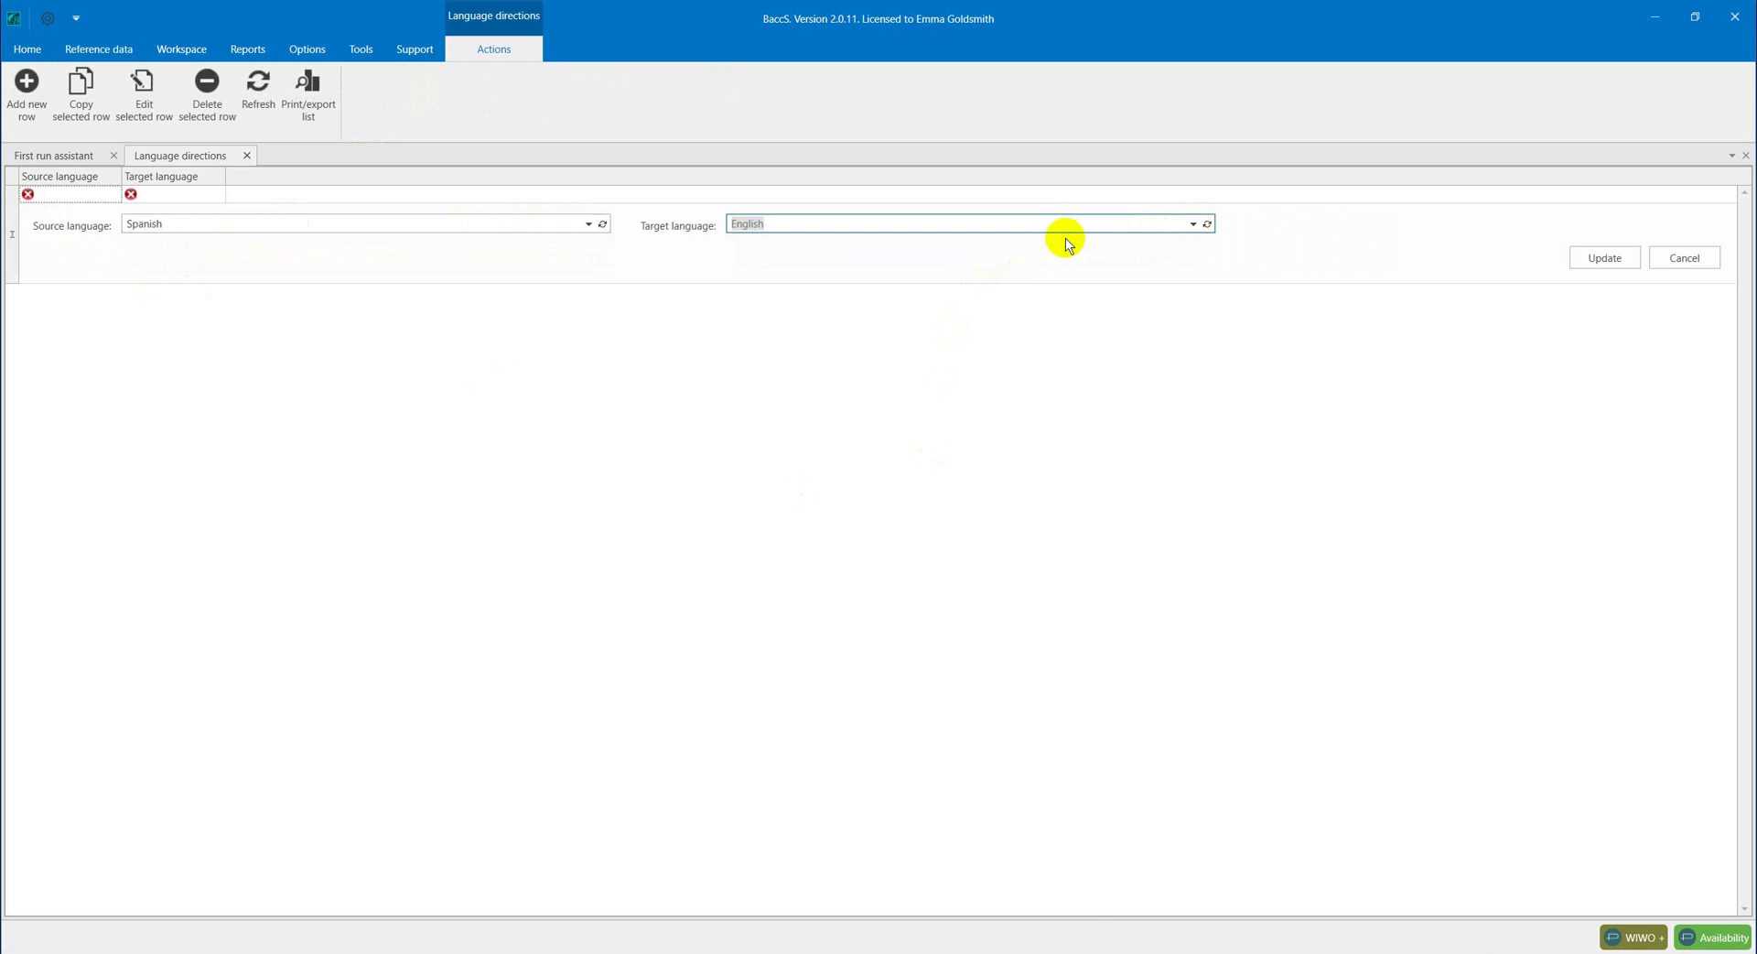
key("Return")
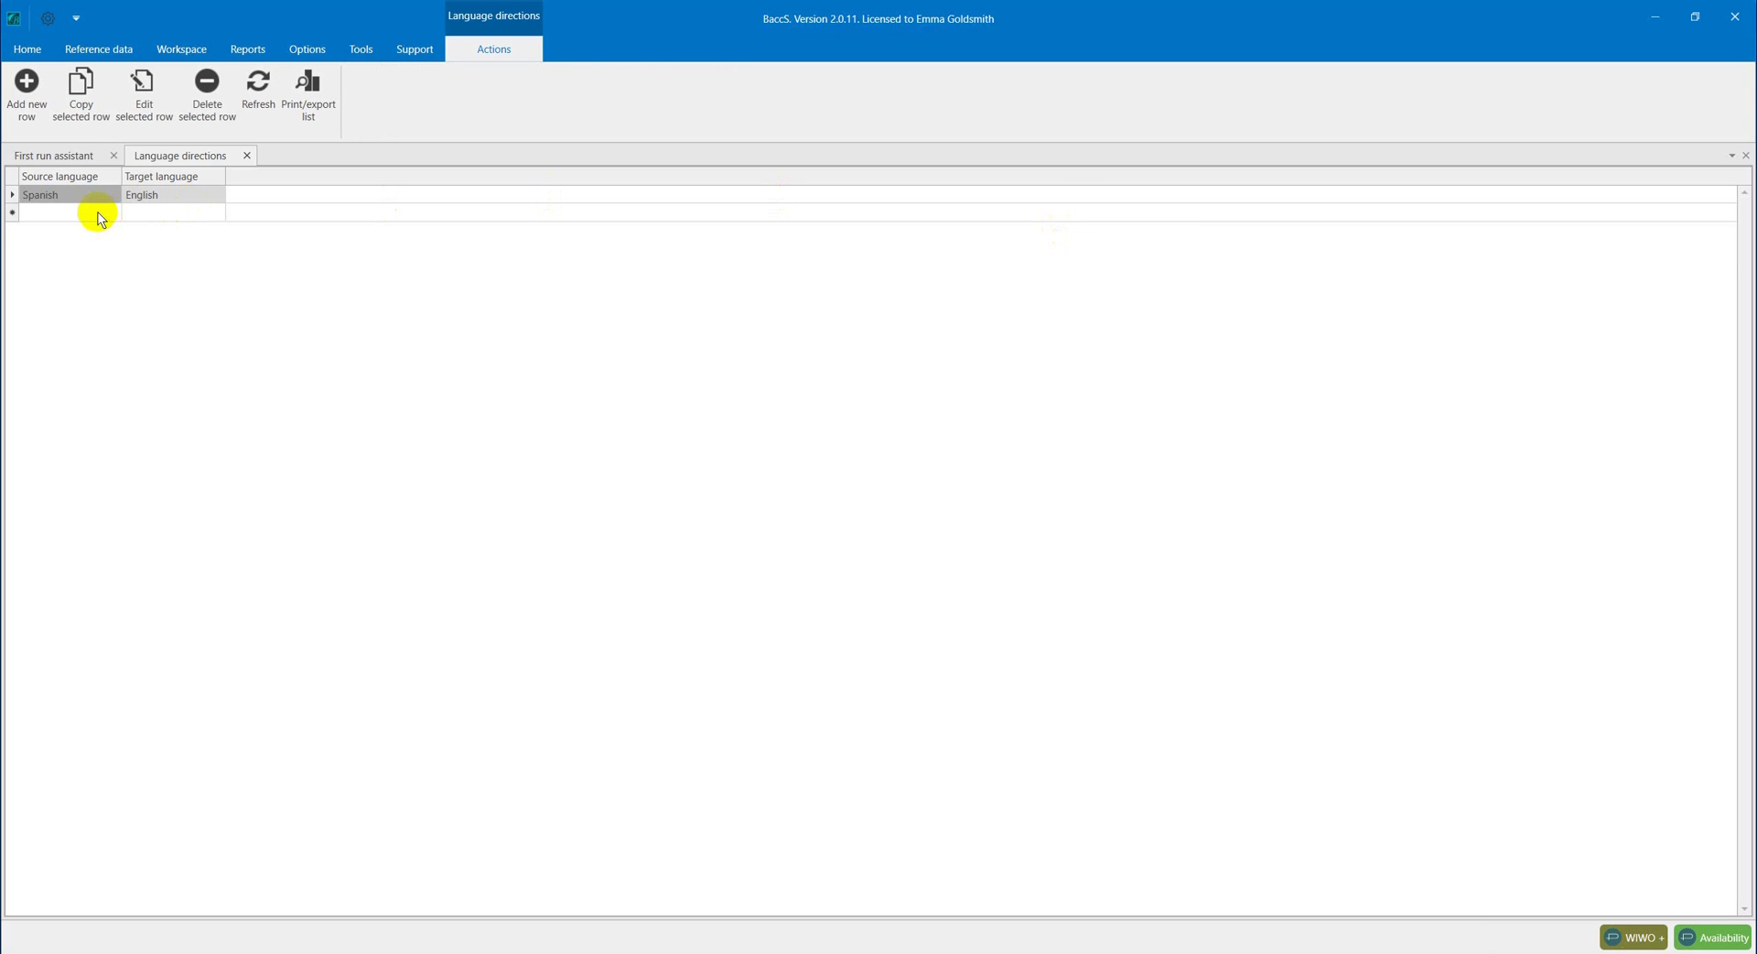
left_click(246, 156)
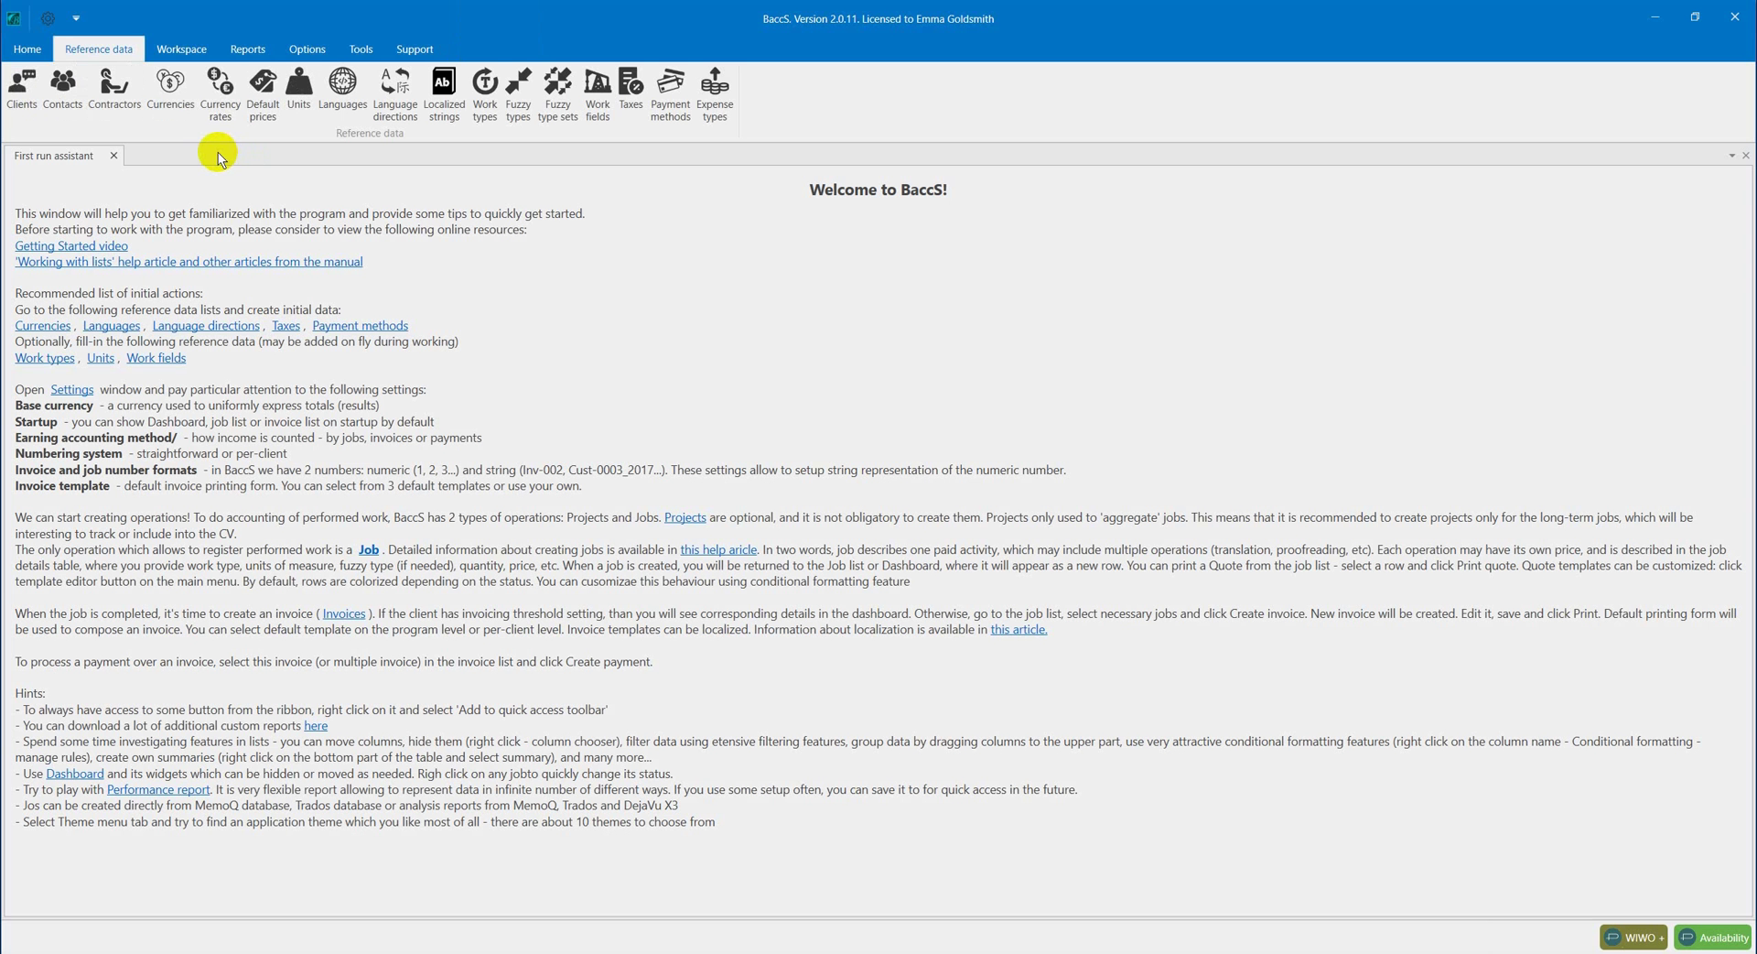
Check which currencies and currency signs are defined in the reference data, and close the list
left_click(176, 101)
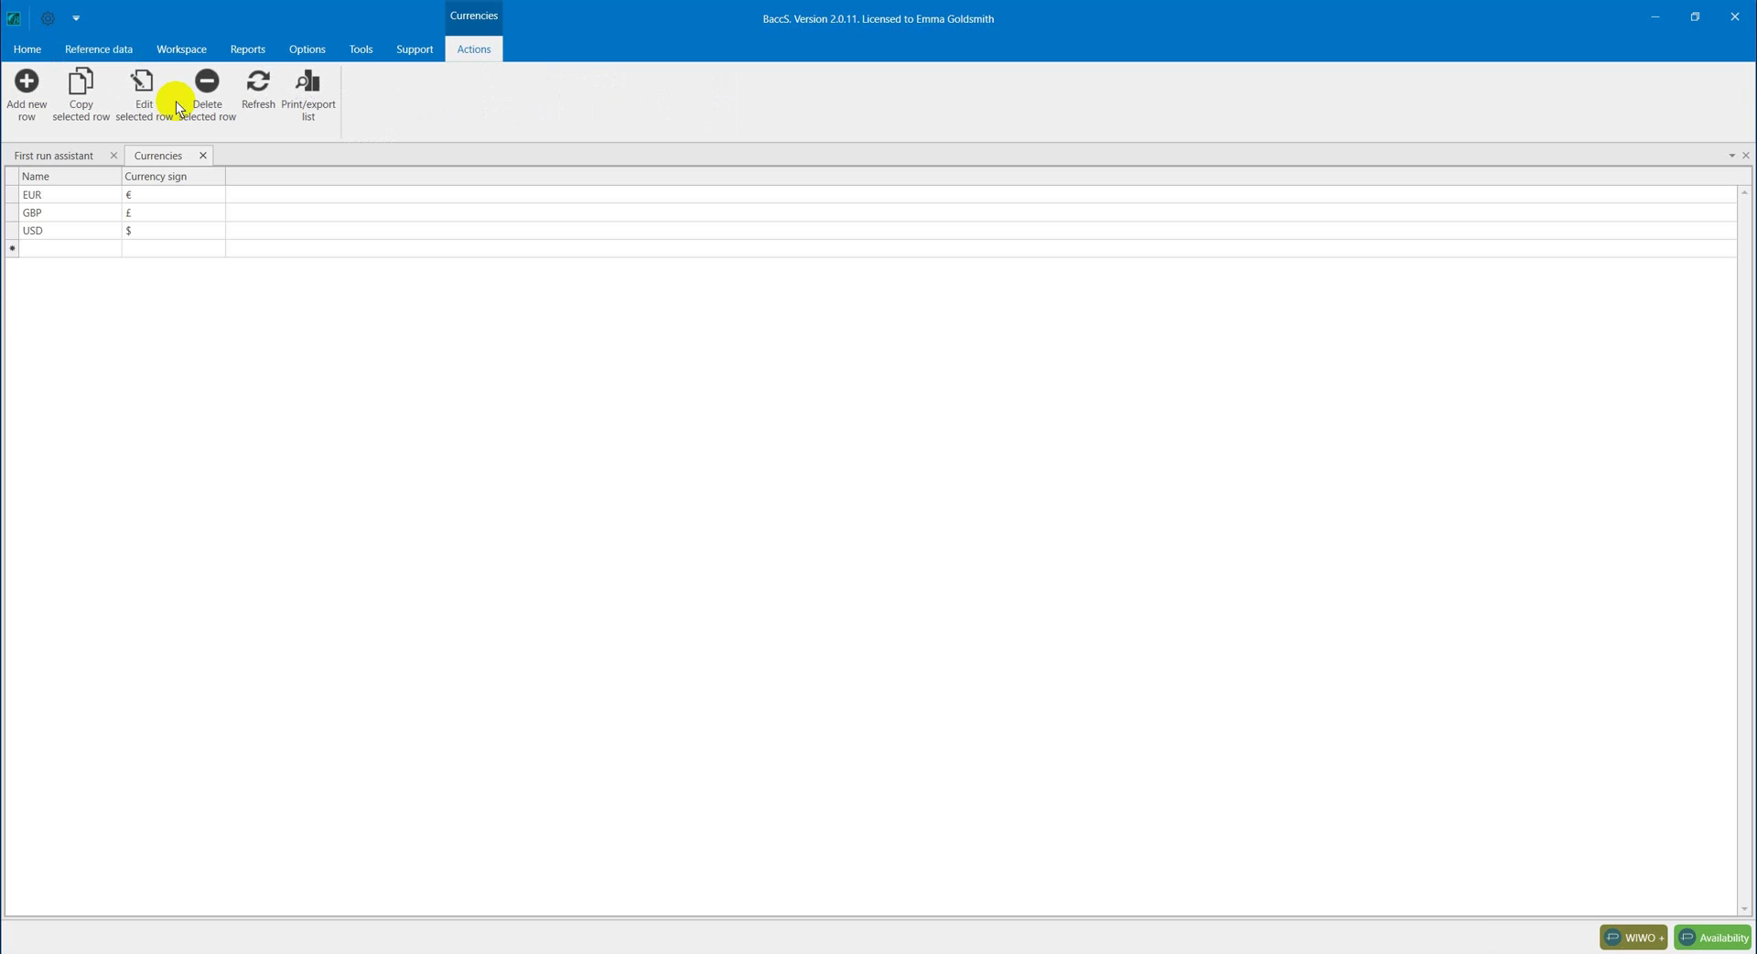
left_click(202, 155)
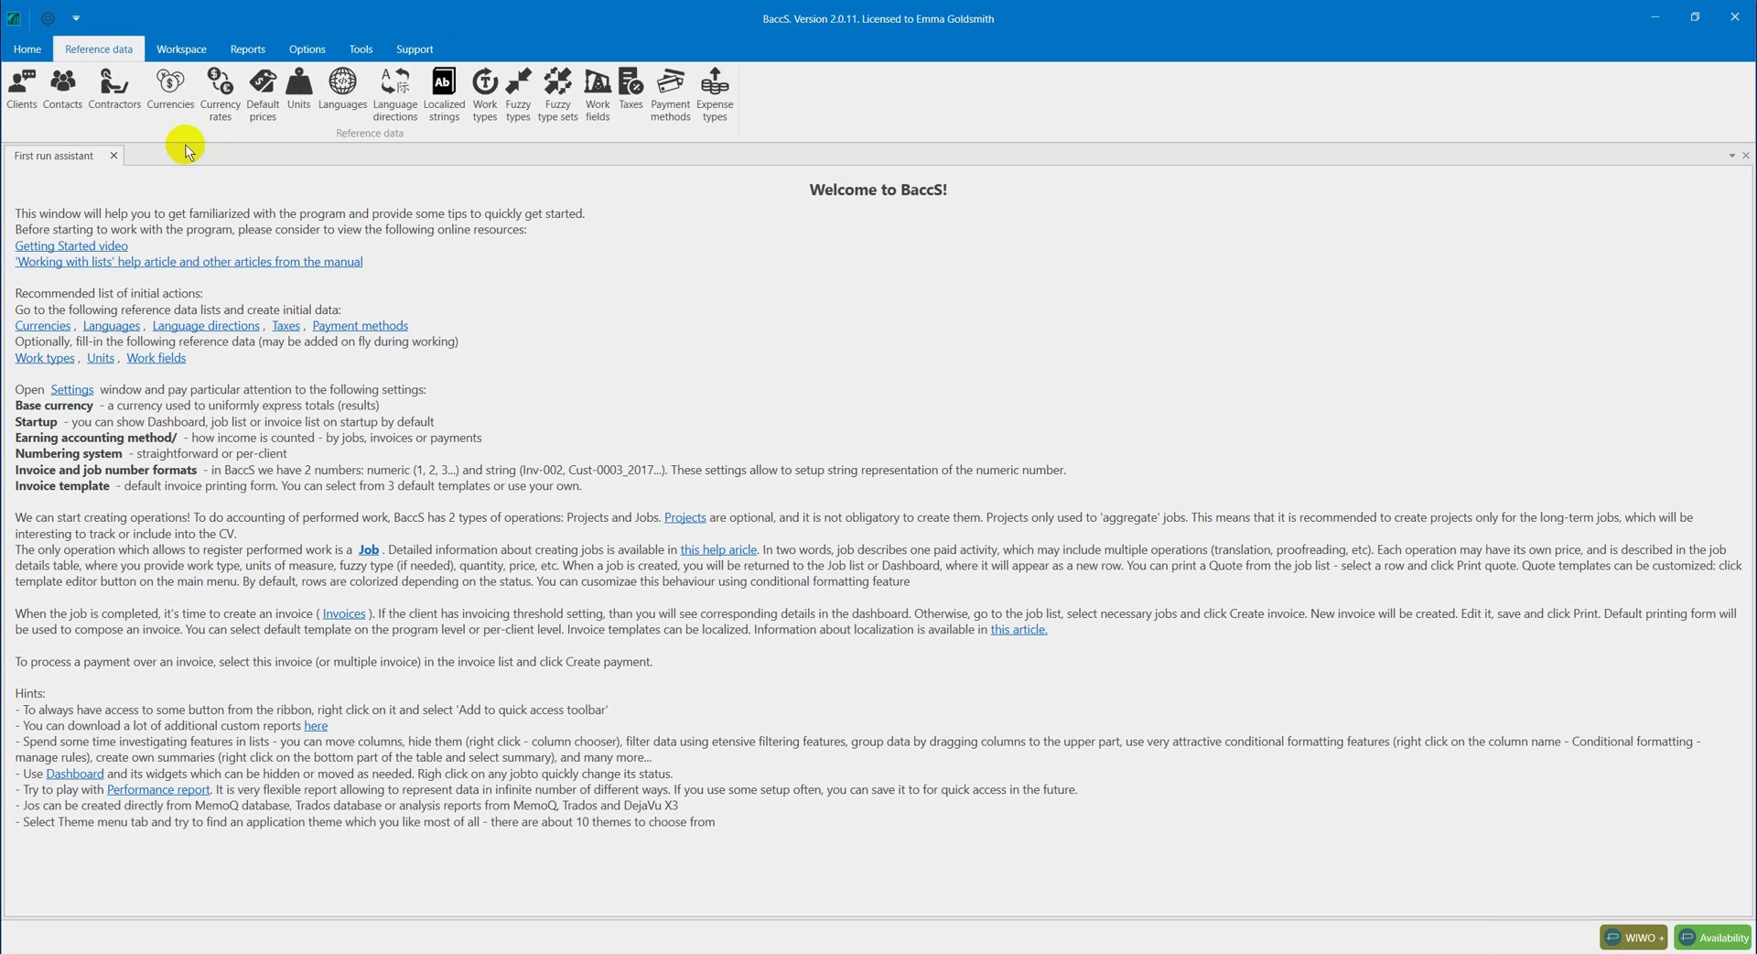
Add a tax named VAT with a rate of 21 and close the taxes list
left_click(628, 109)
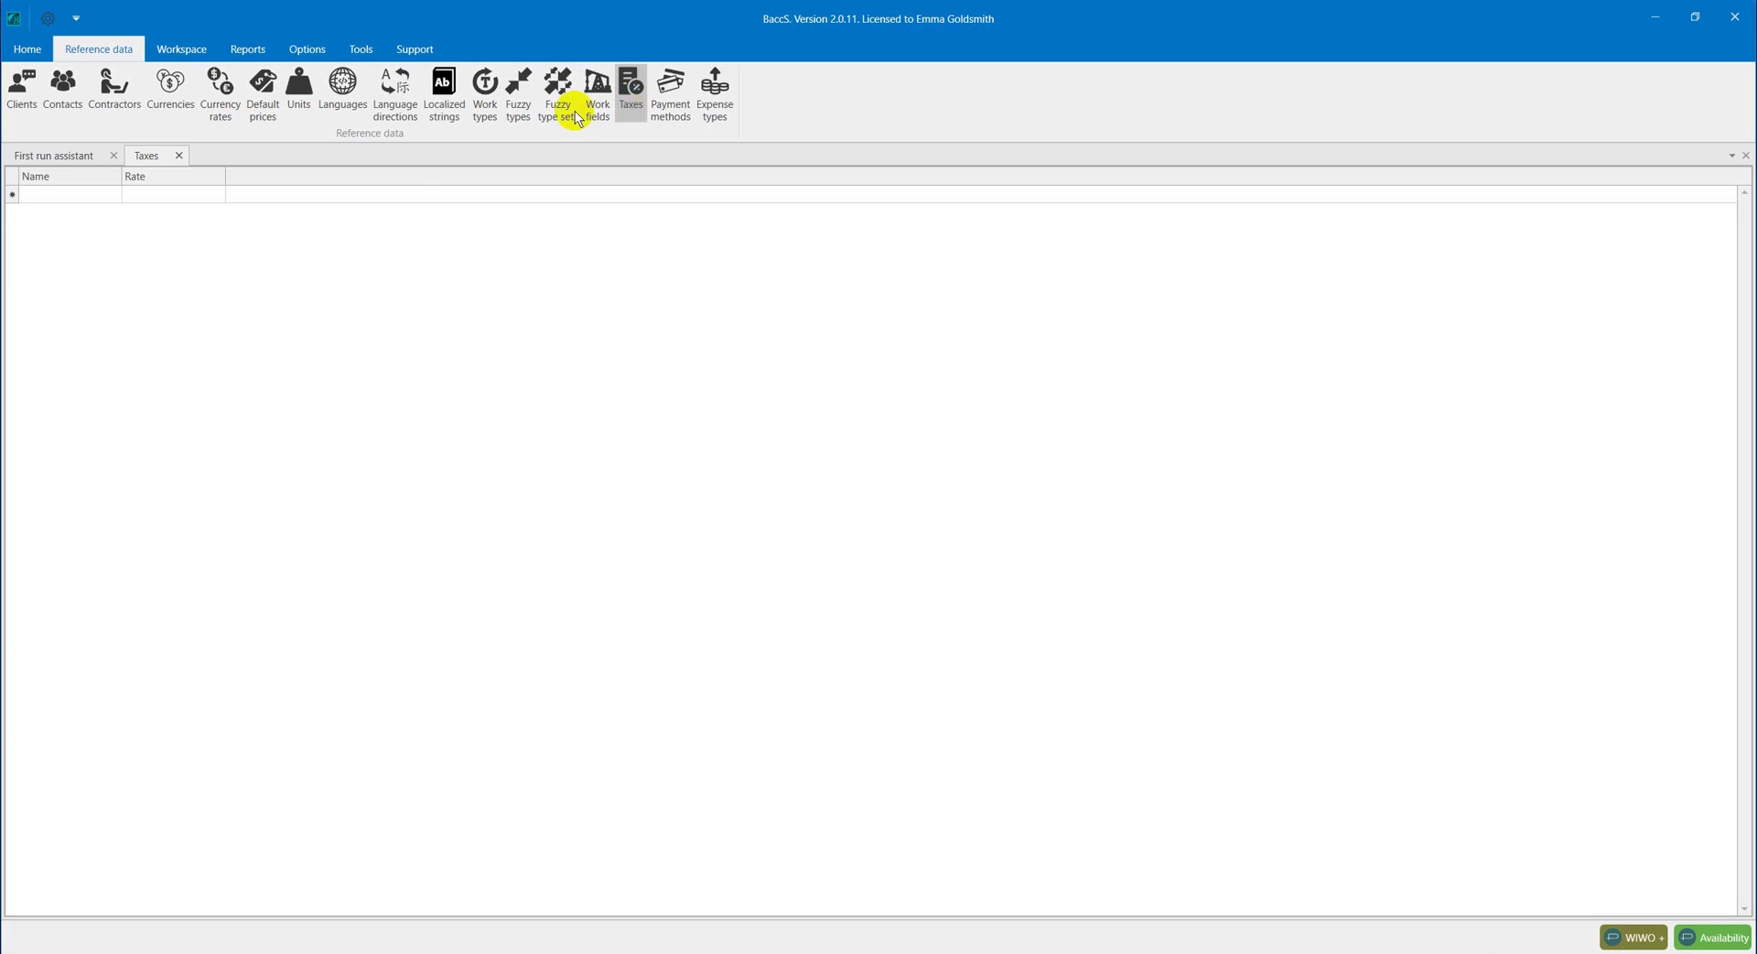
left_click(50, 196)
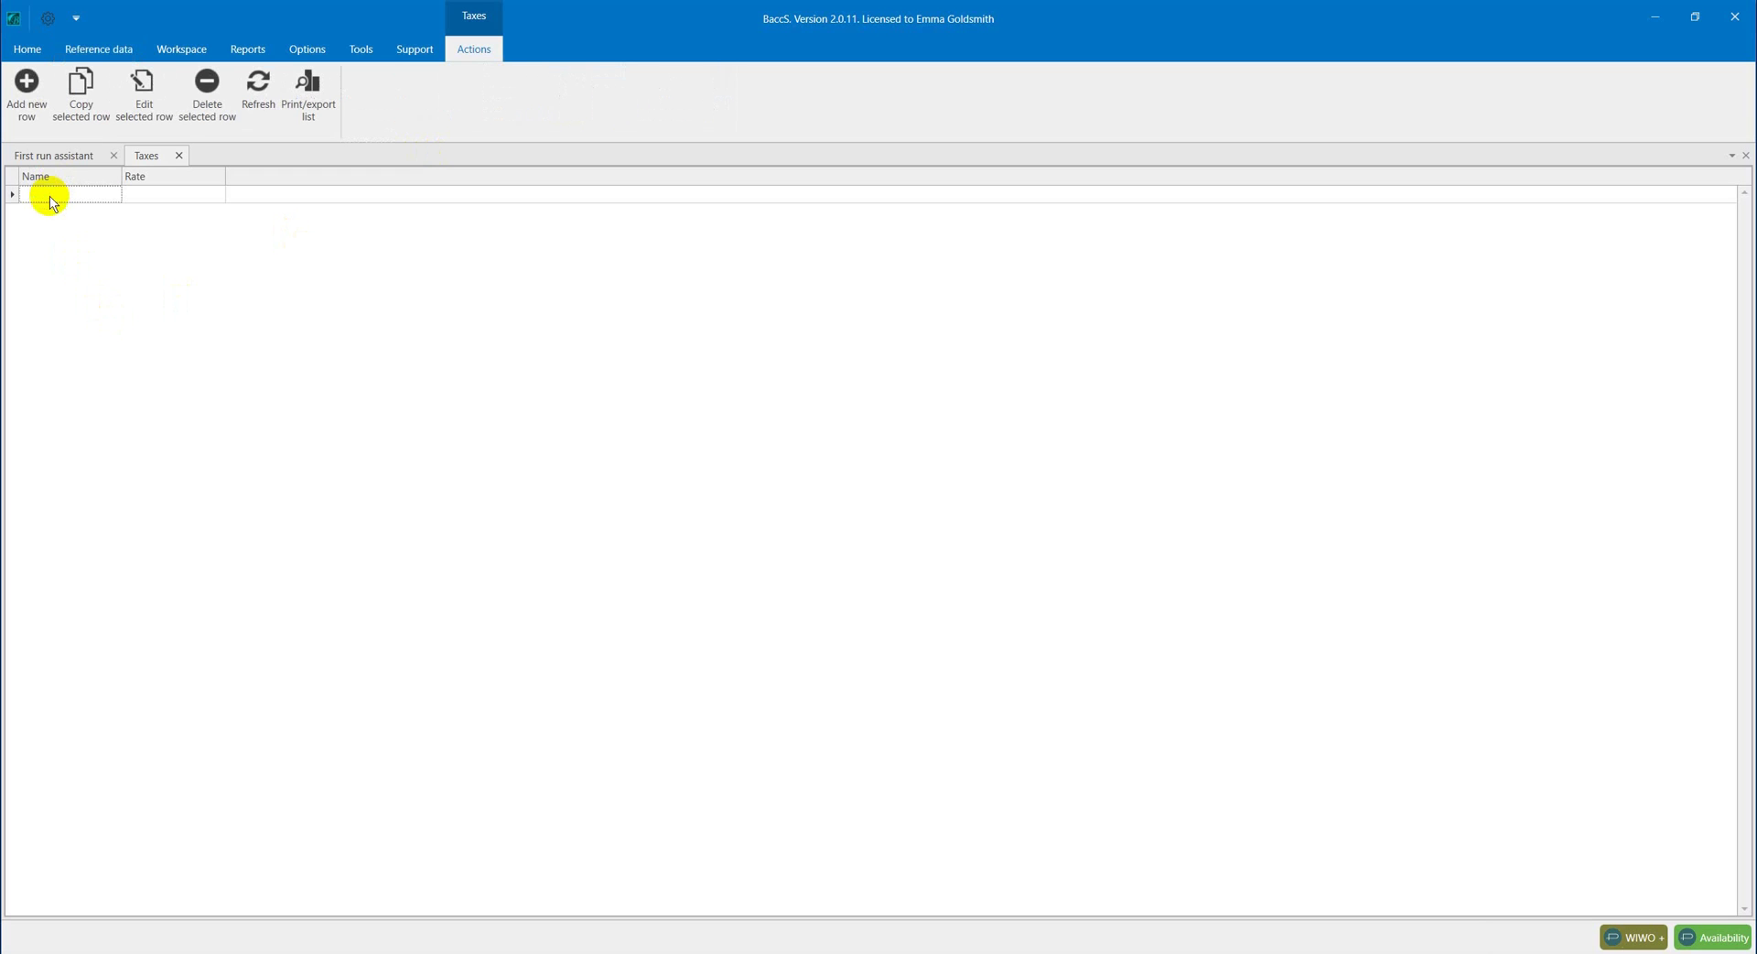
left_click(50, 196)
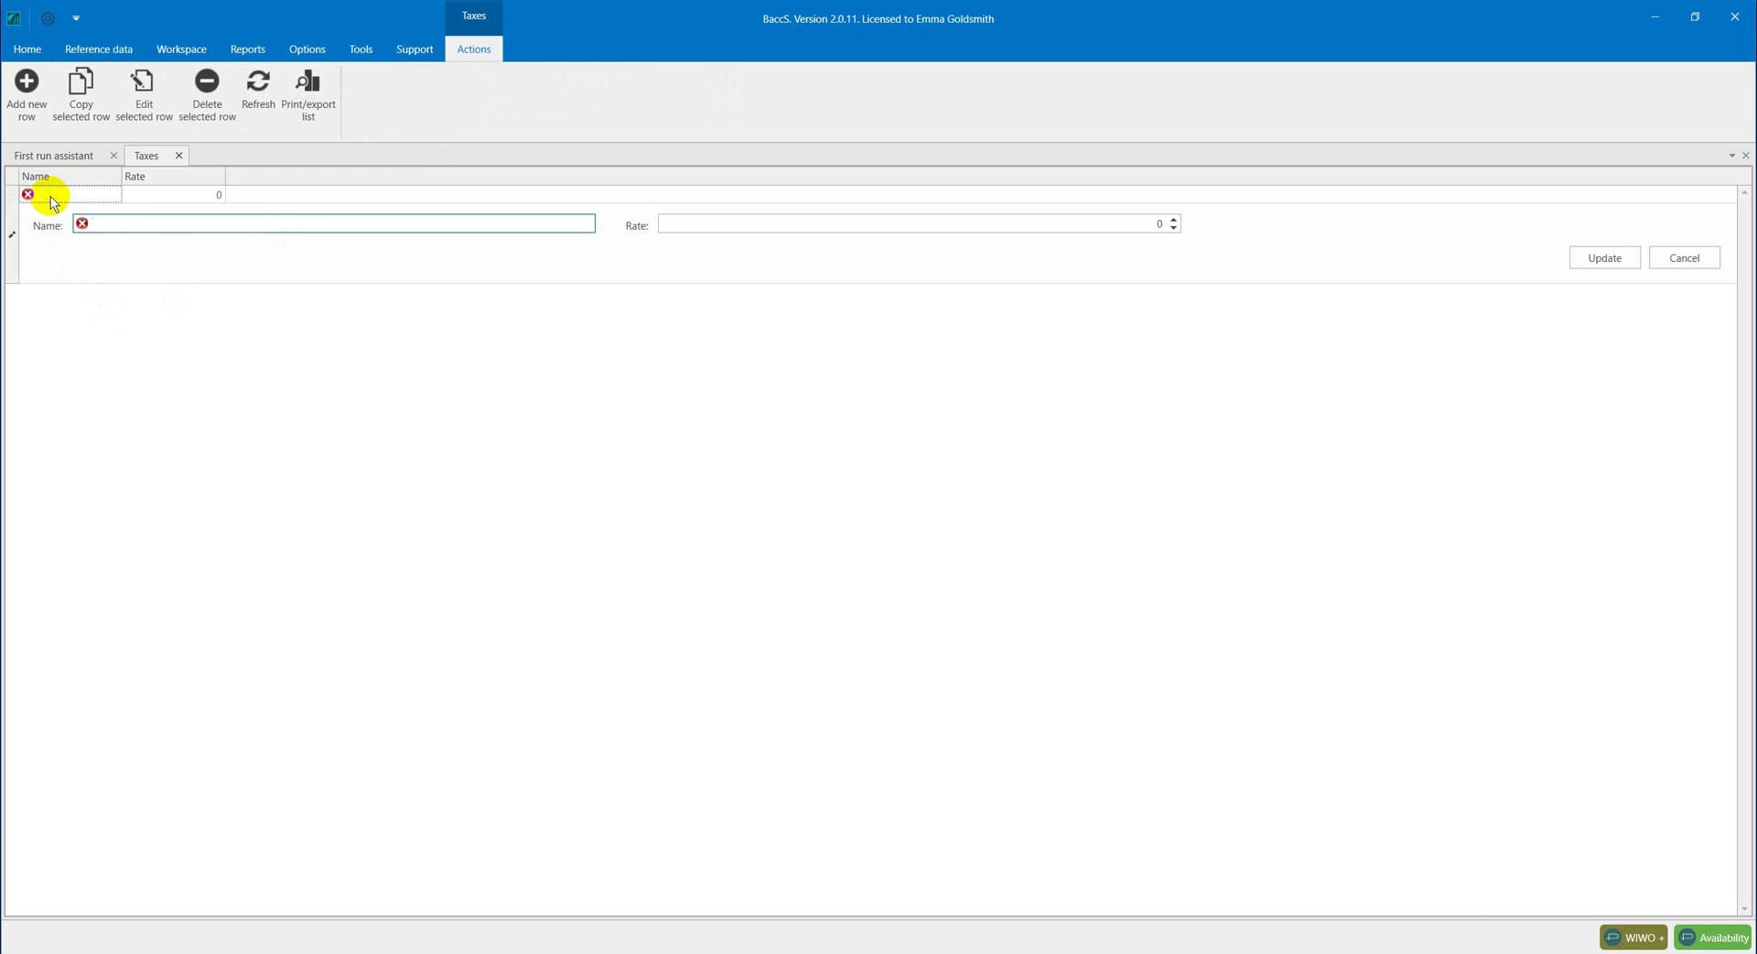
left_click(98, 222)
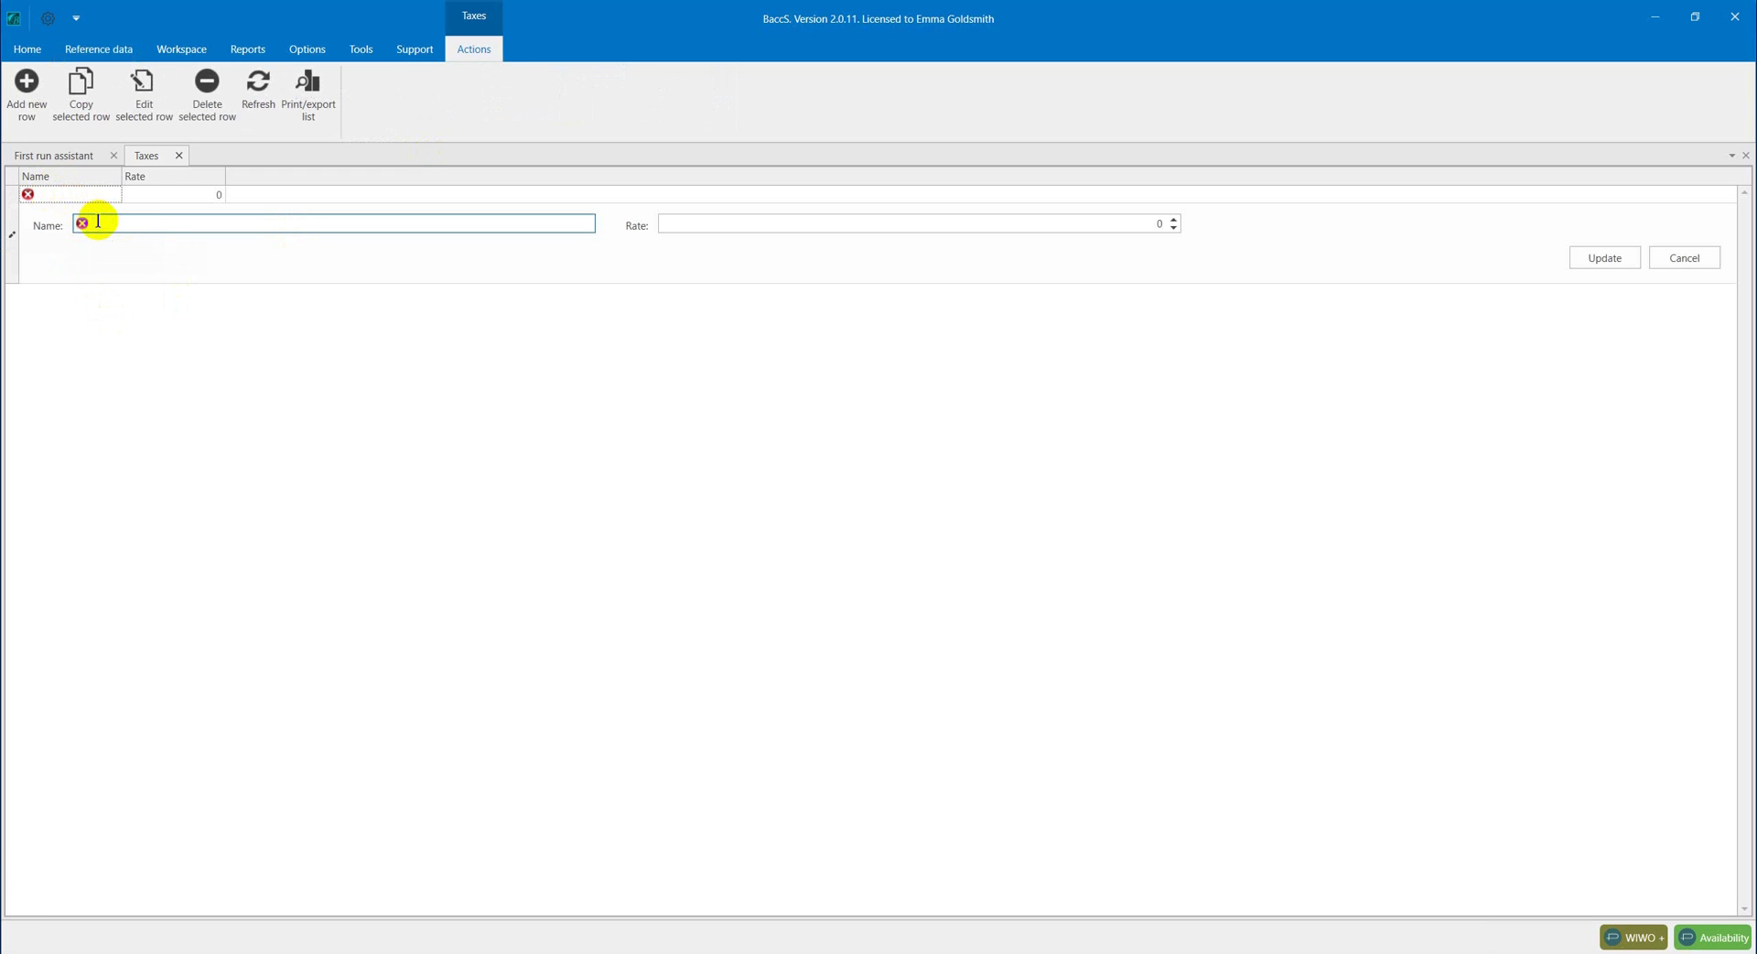
type("VAT")
key("Tab")
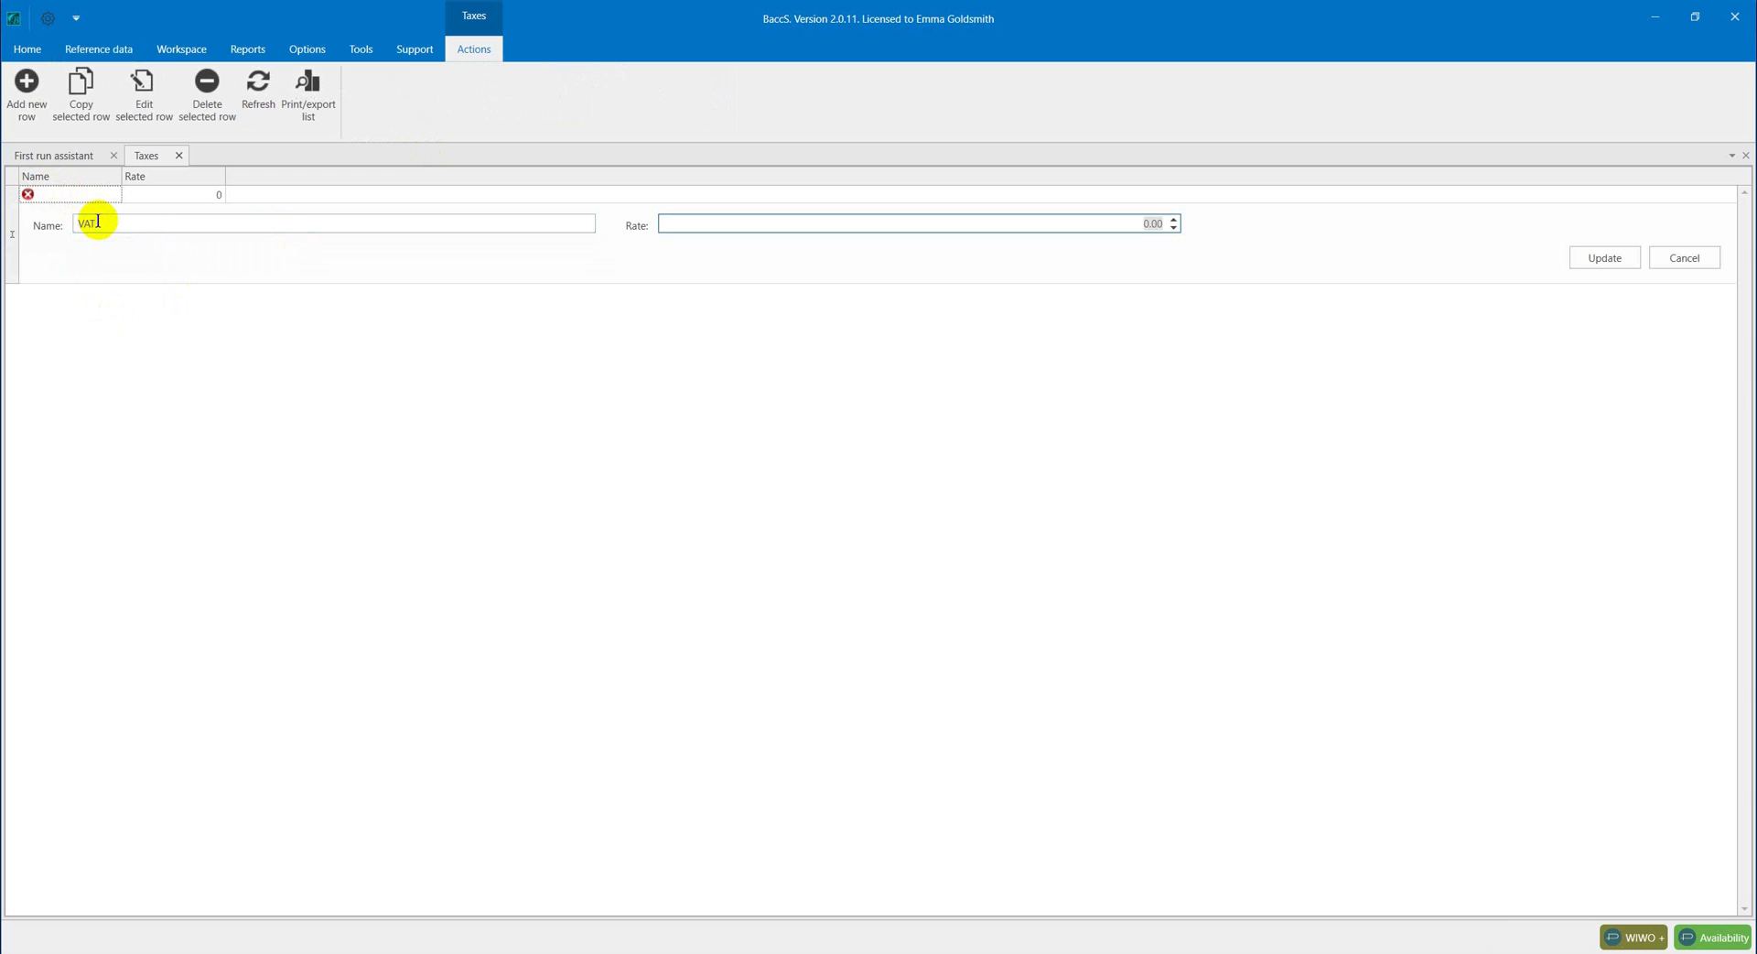
type("21")
key("Return")
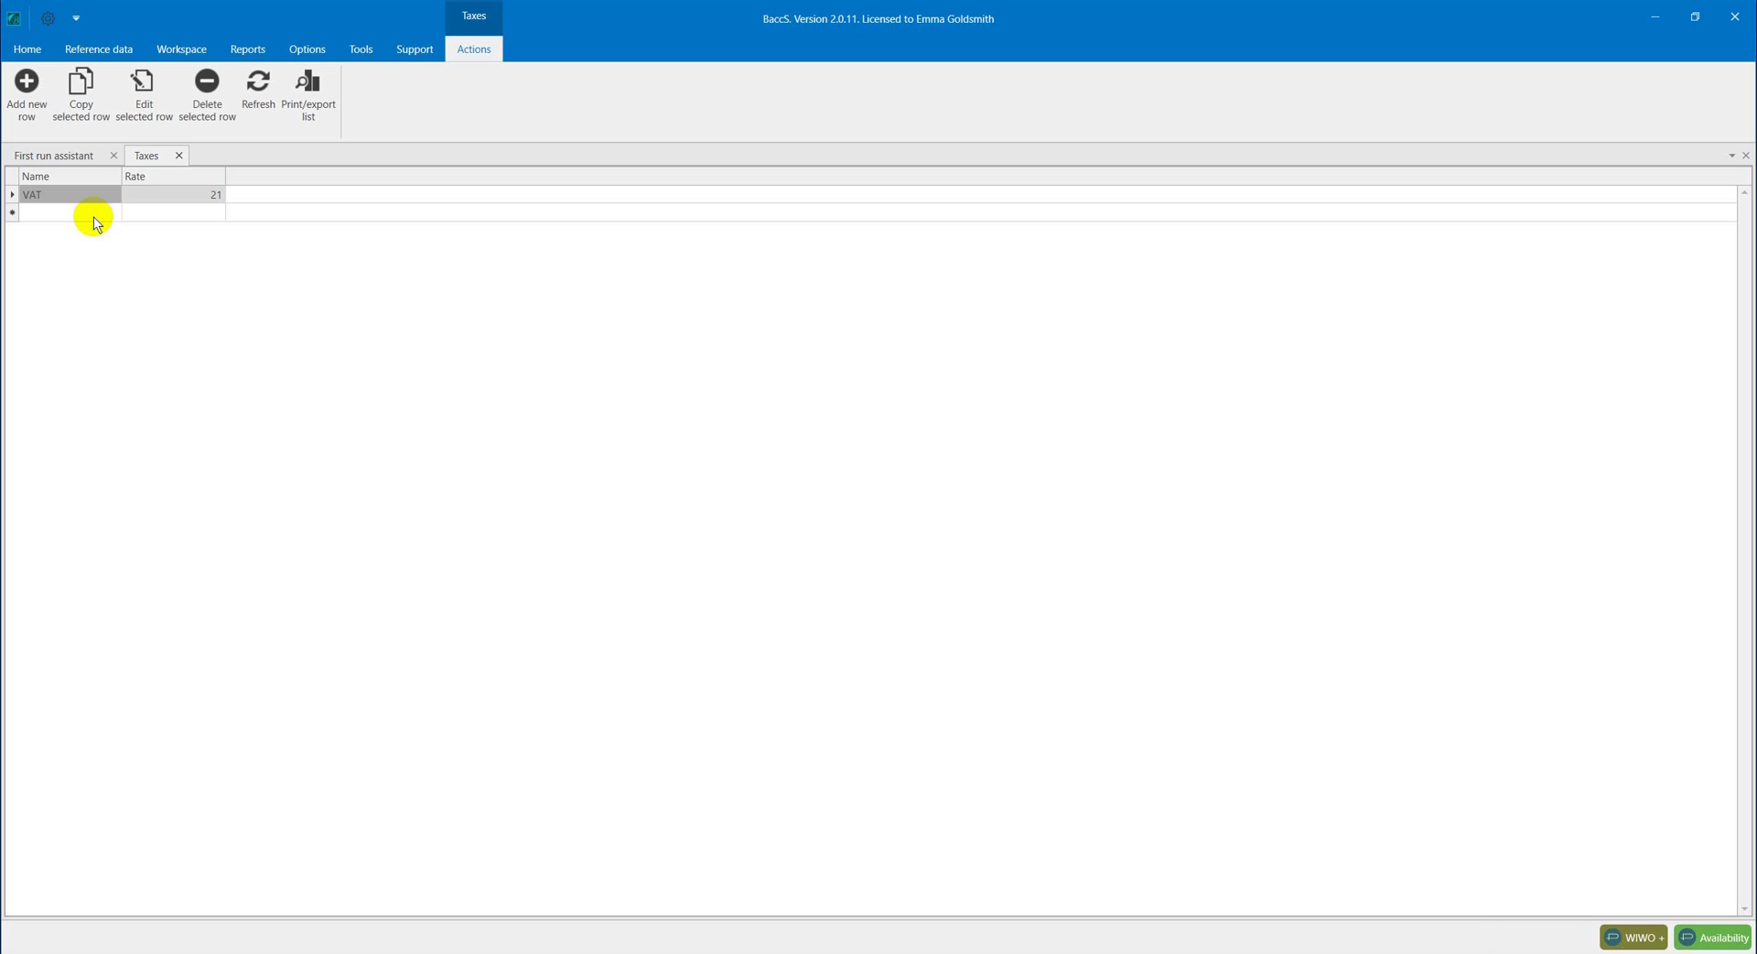
left_click(178, 156)
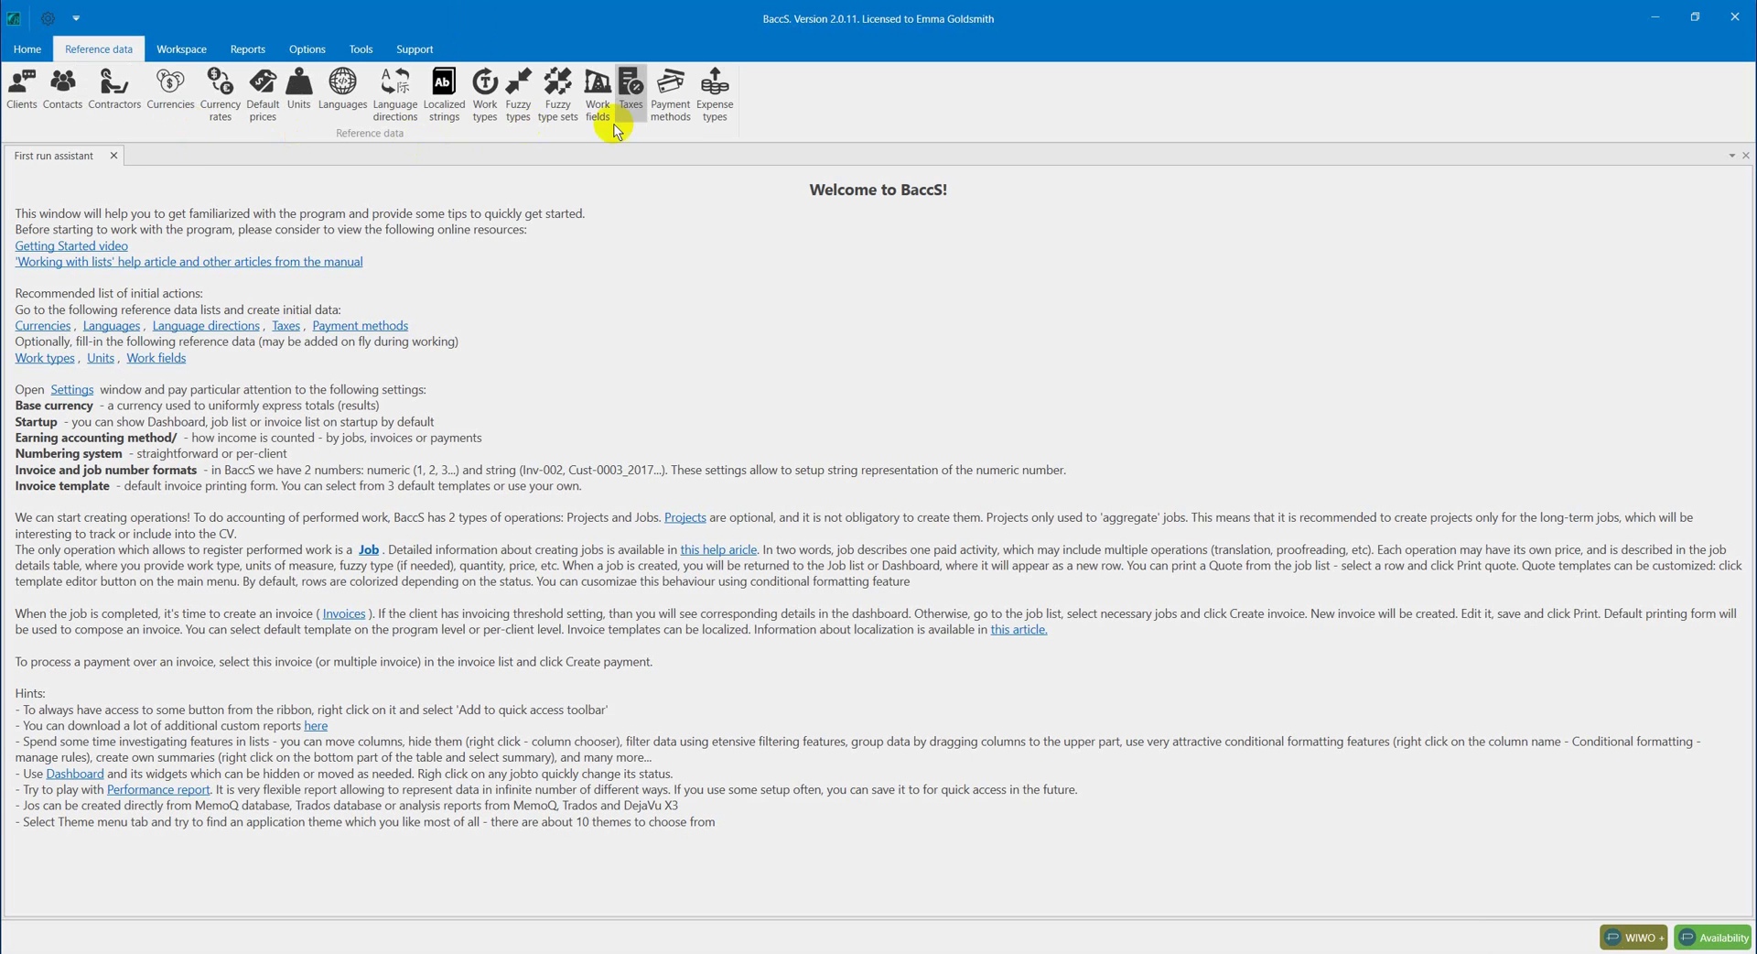
Start a new payment method named "Bank transfer" with EUR as its currency
left_click(671, 102)
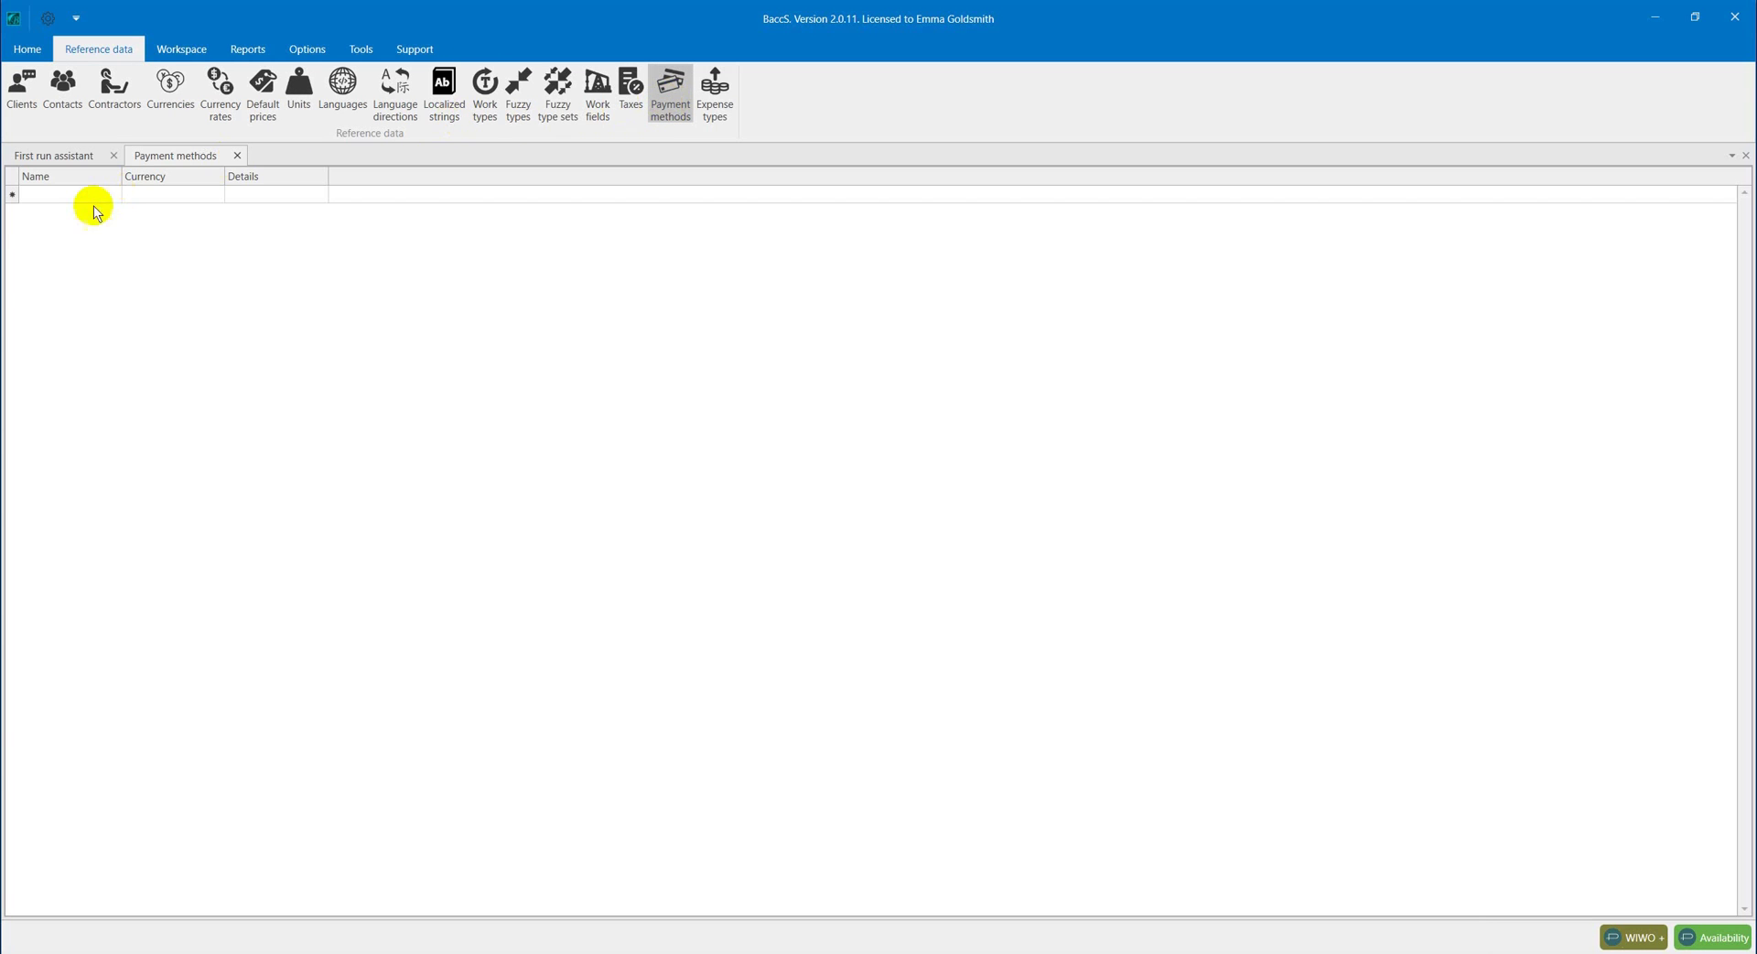
left_click(62, 203)
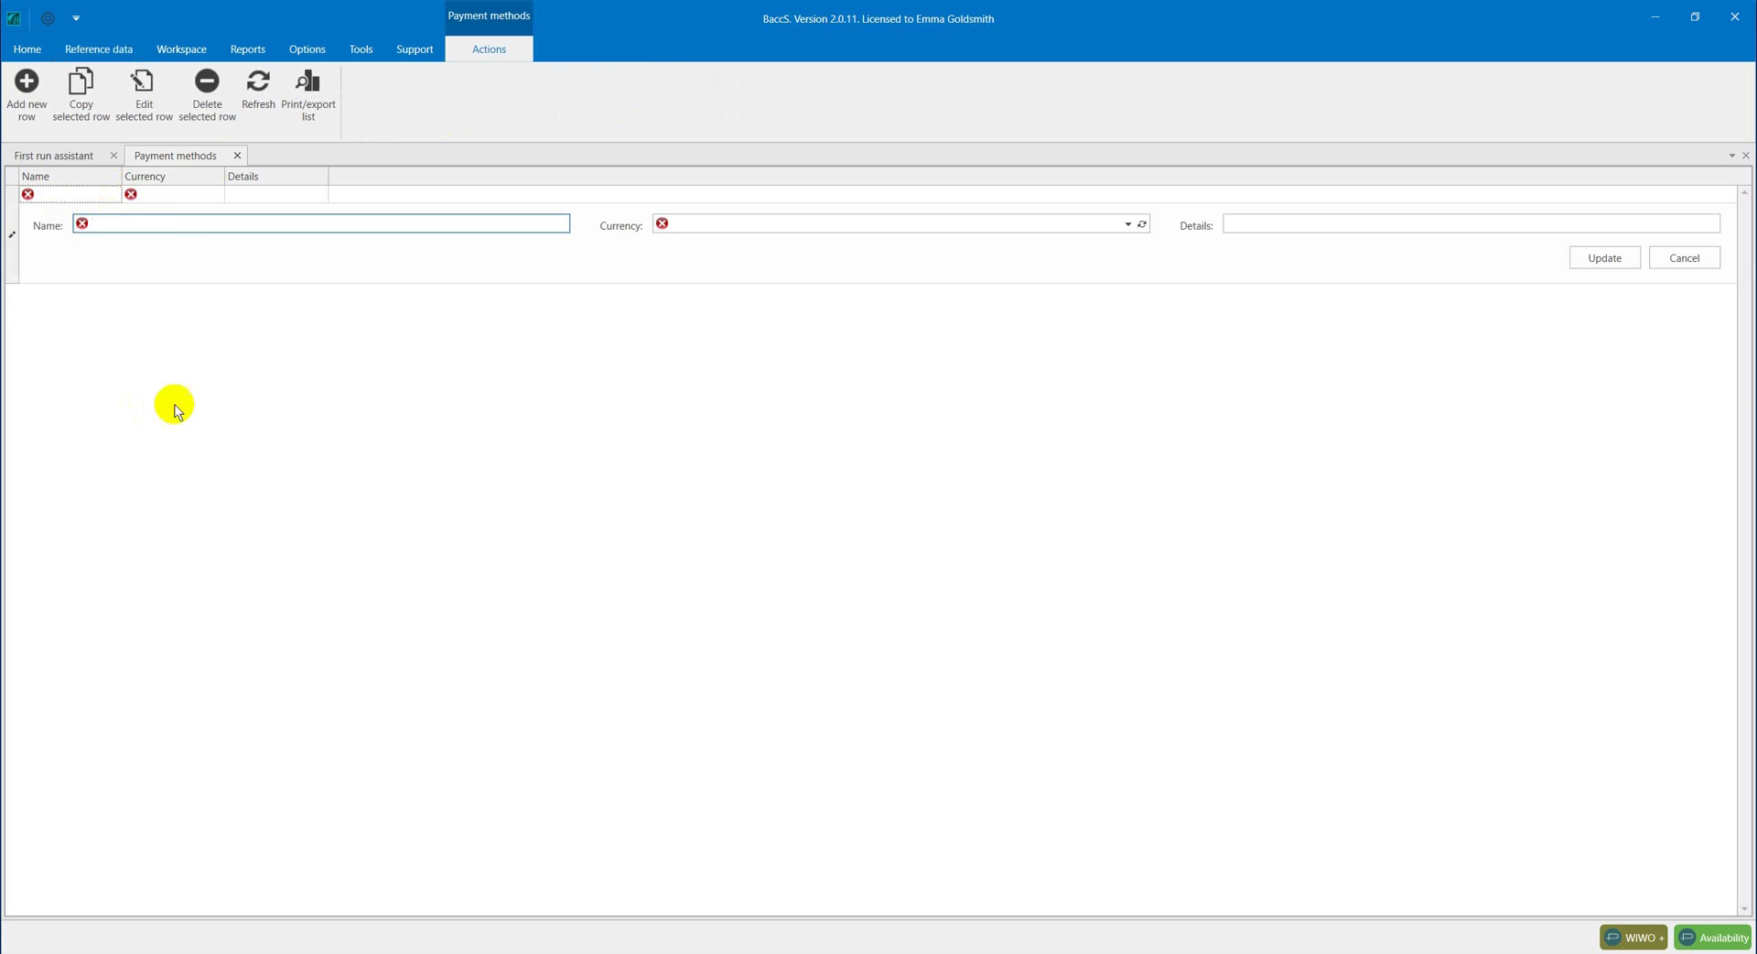
type("Cash")
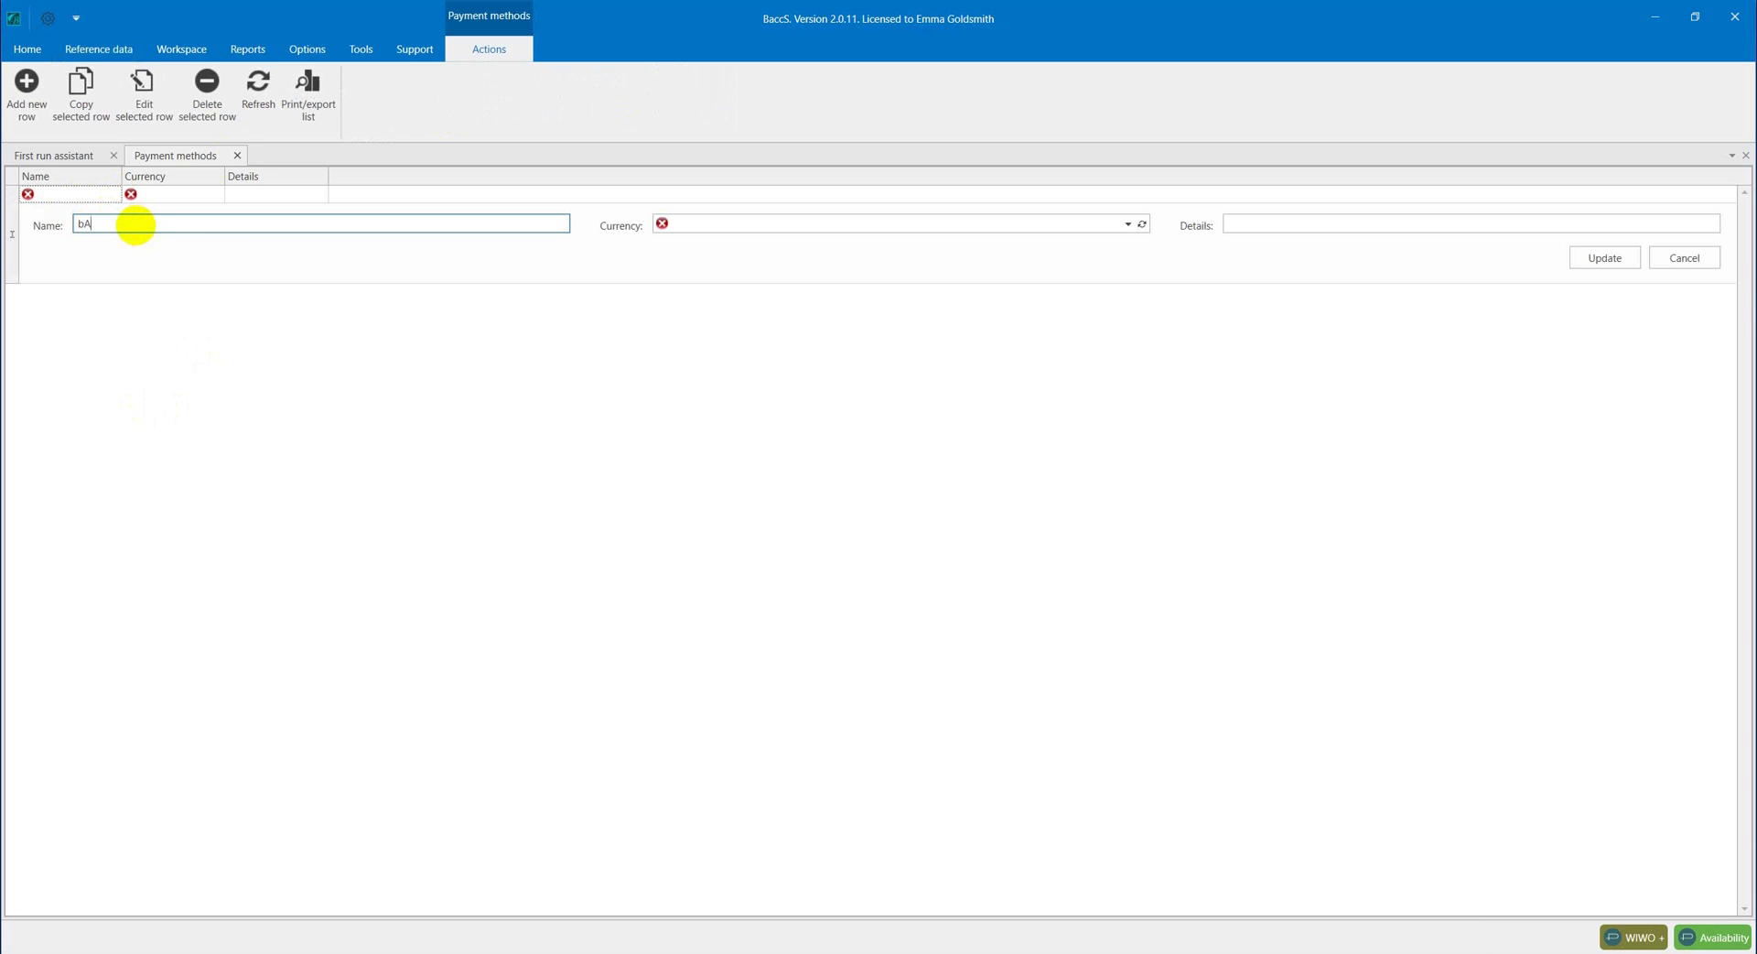
key("BackSpace")
key("BackSpace")
key("BackSpace")
key("BackSpace")
type("Bank transfer")
key("Tab")
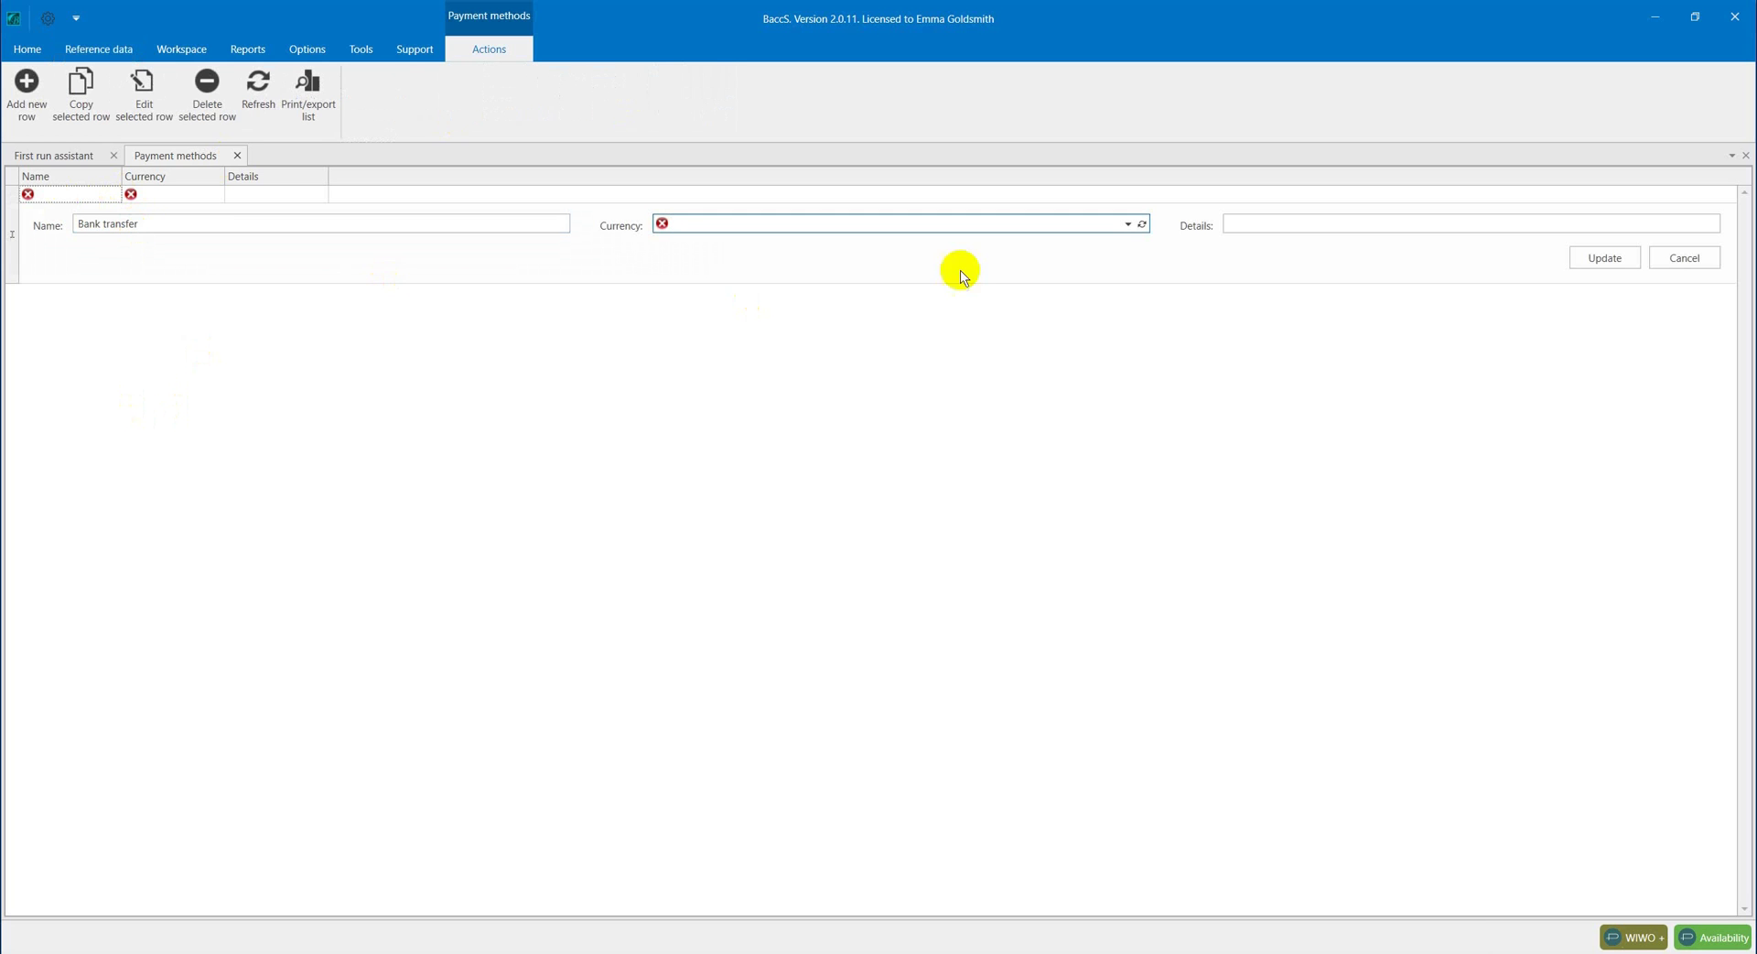
left_click(1129, 224)
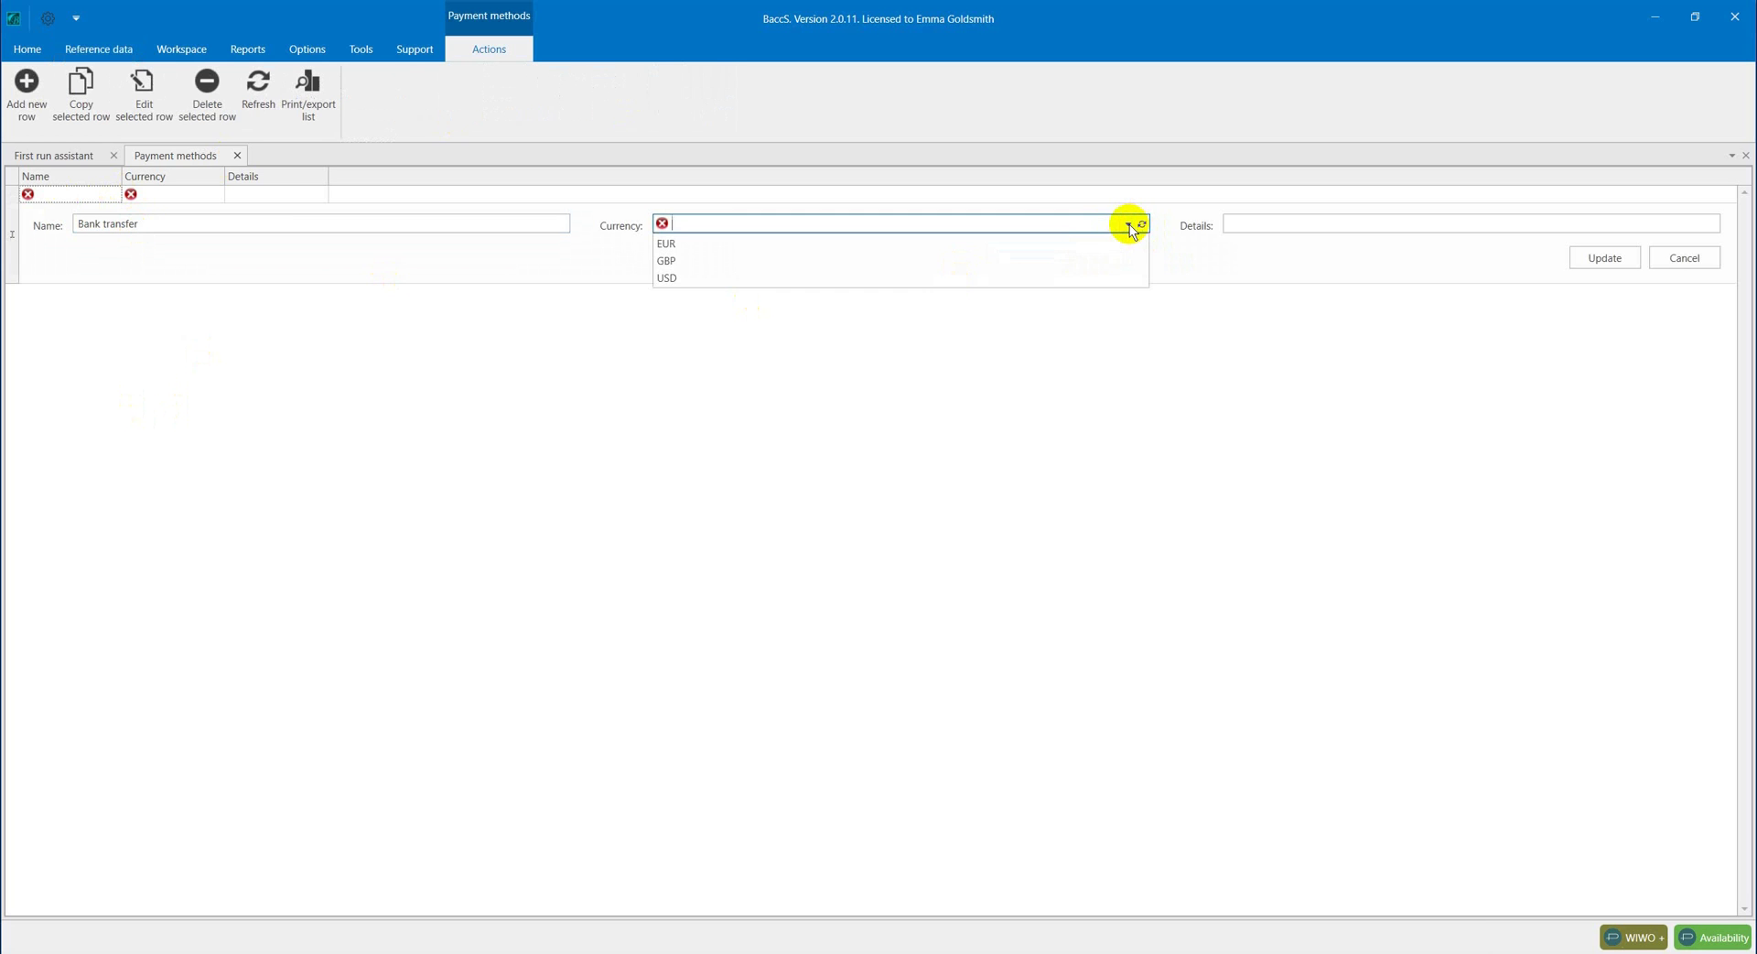
left_click(943, 242)
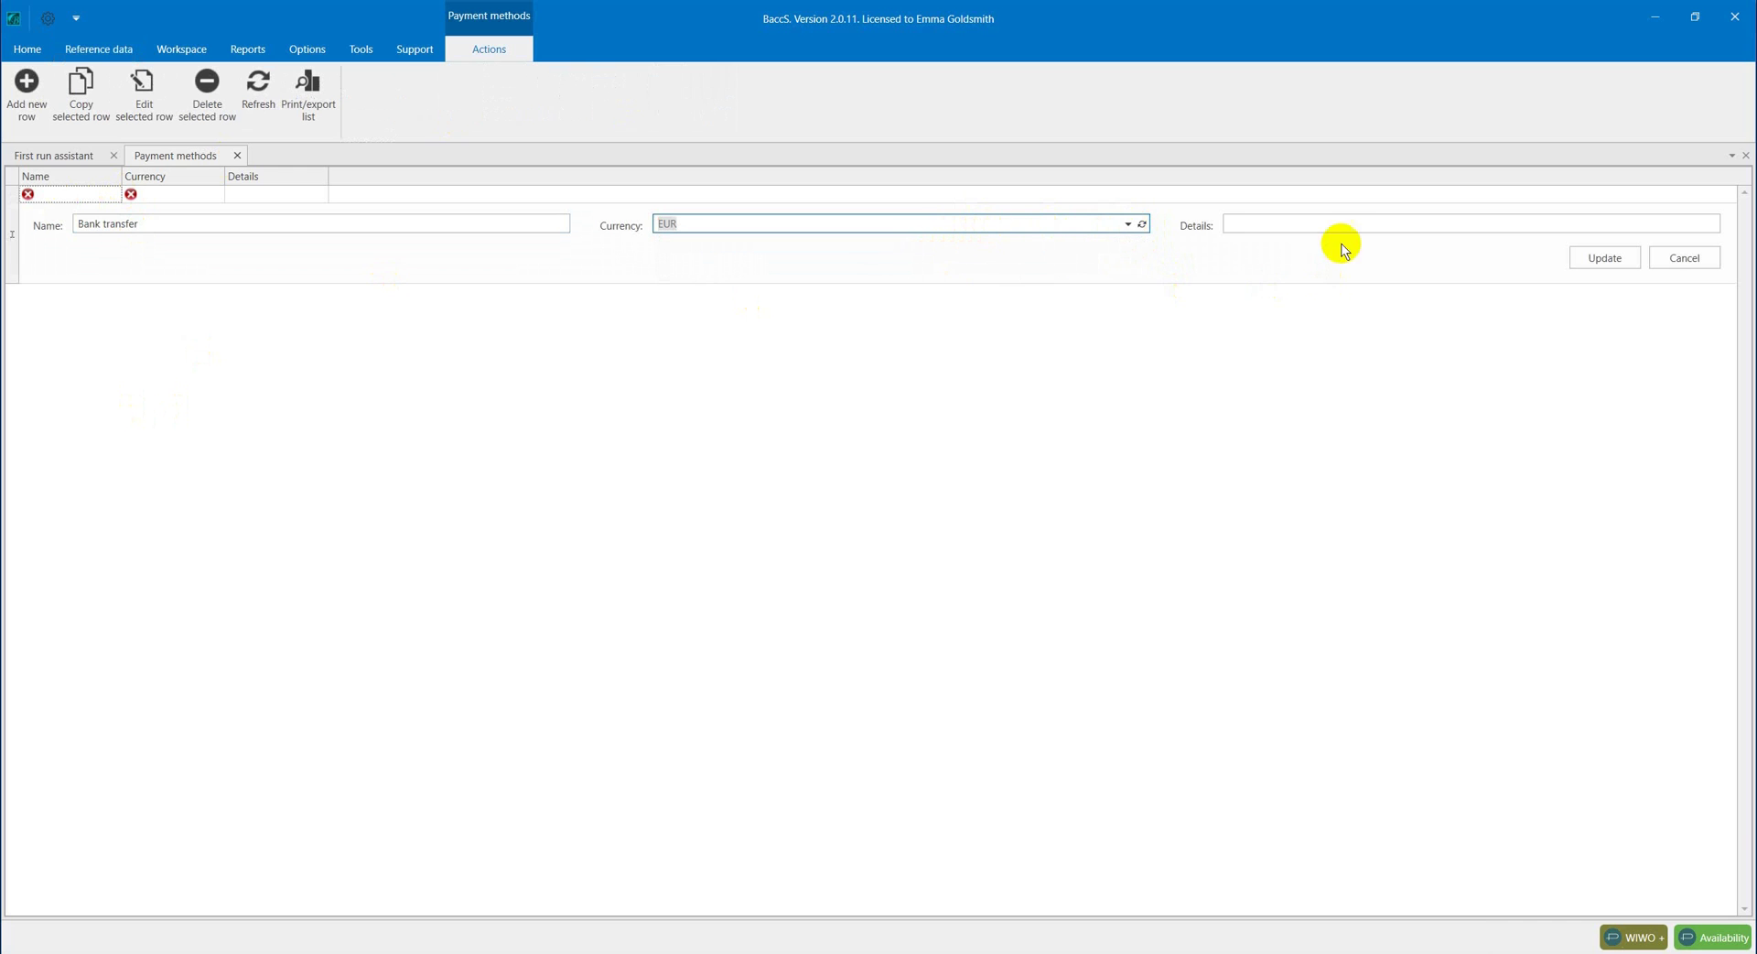
Enter the details "Name", "address" and "IBAN" on separate lines for the payment method, save it and close the payment methods list
left_click(1318, 219)
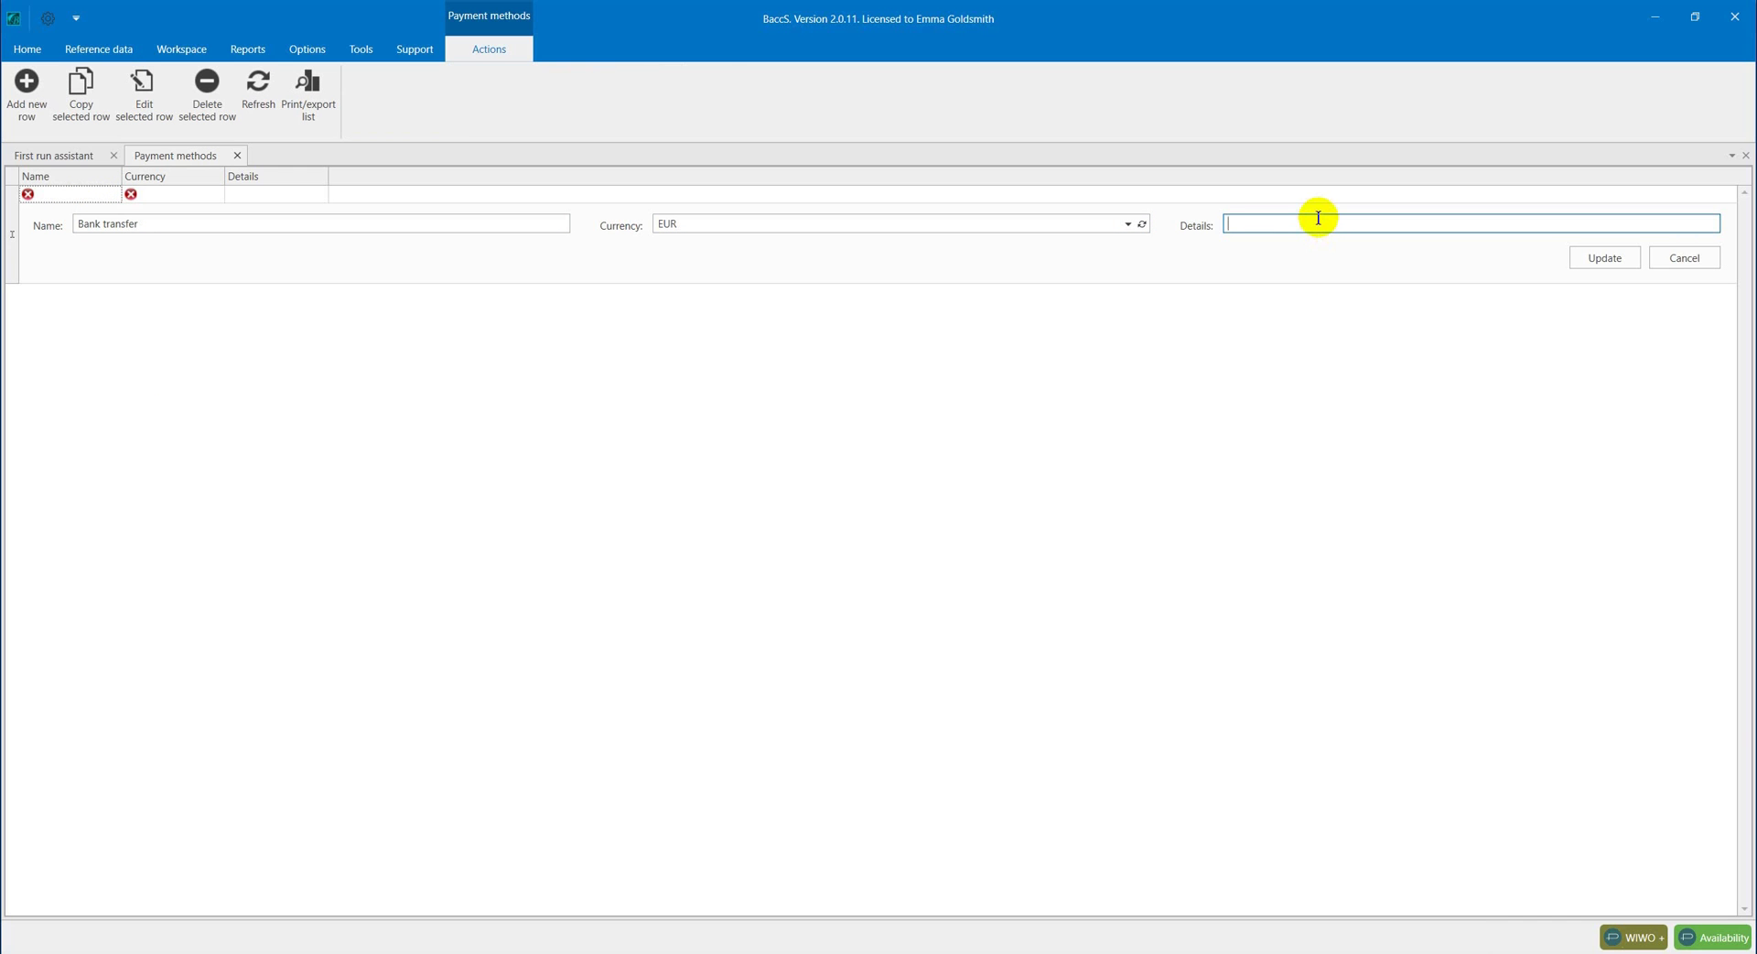
type("Name")
key("Return")
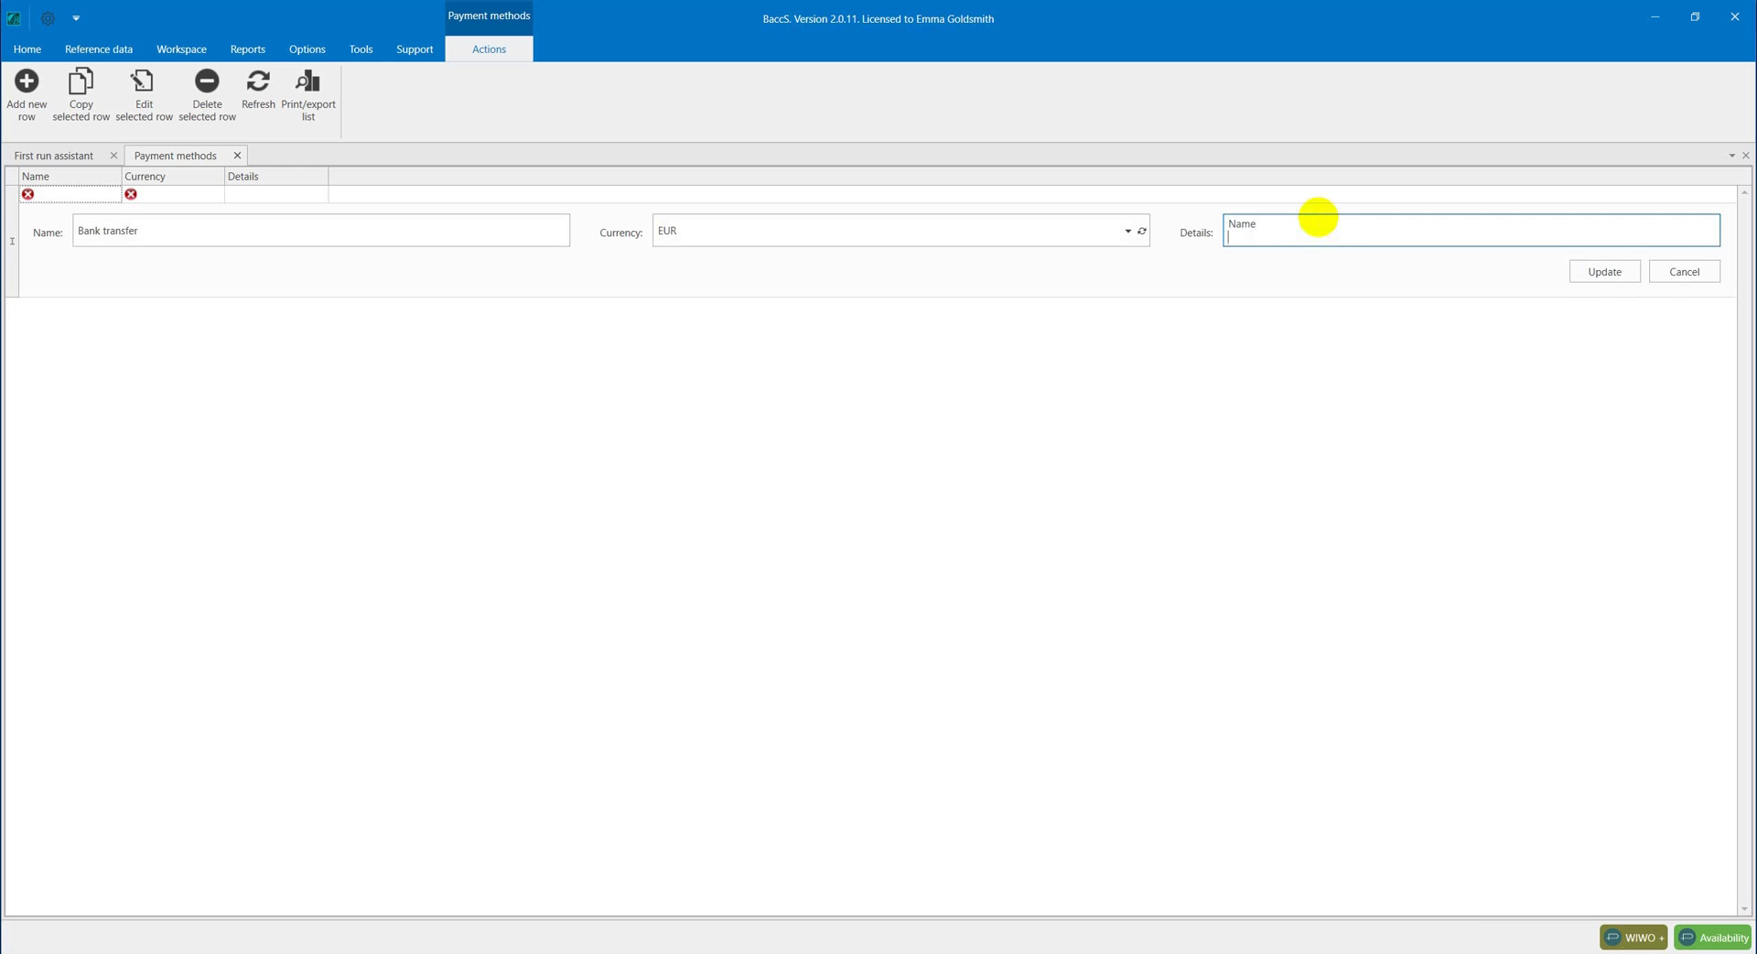
type("address")
key("Return")
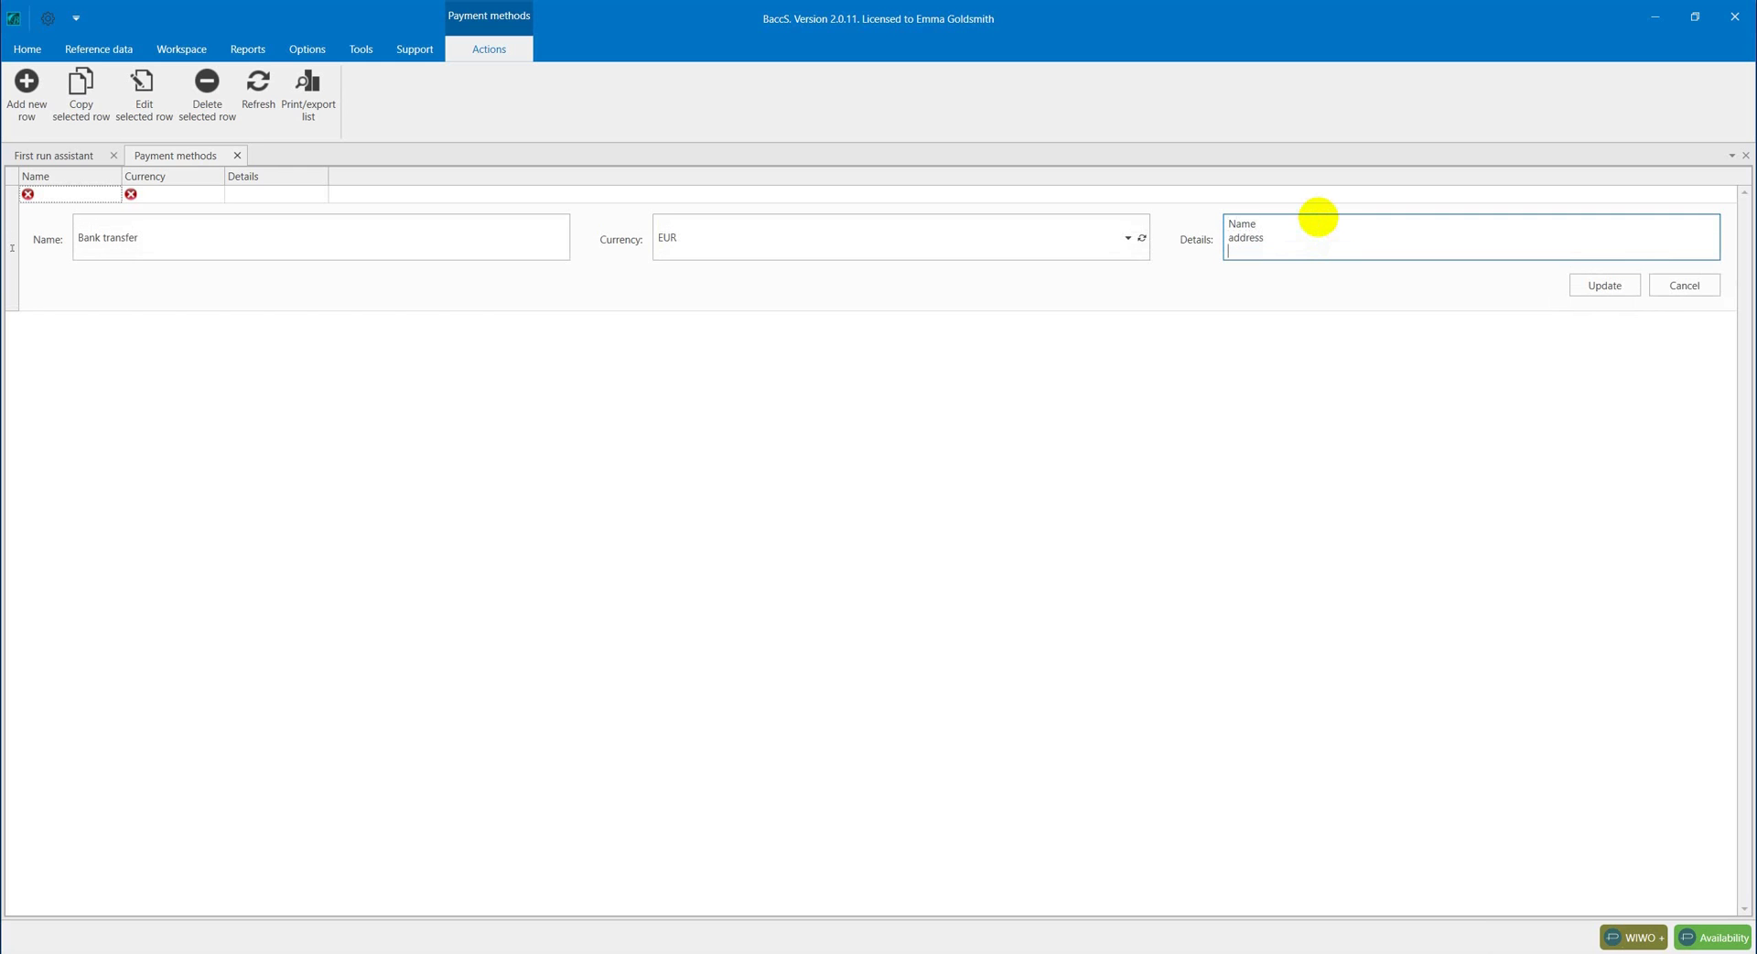
type("IBAN")
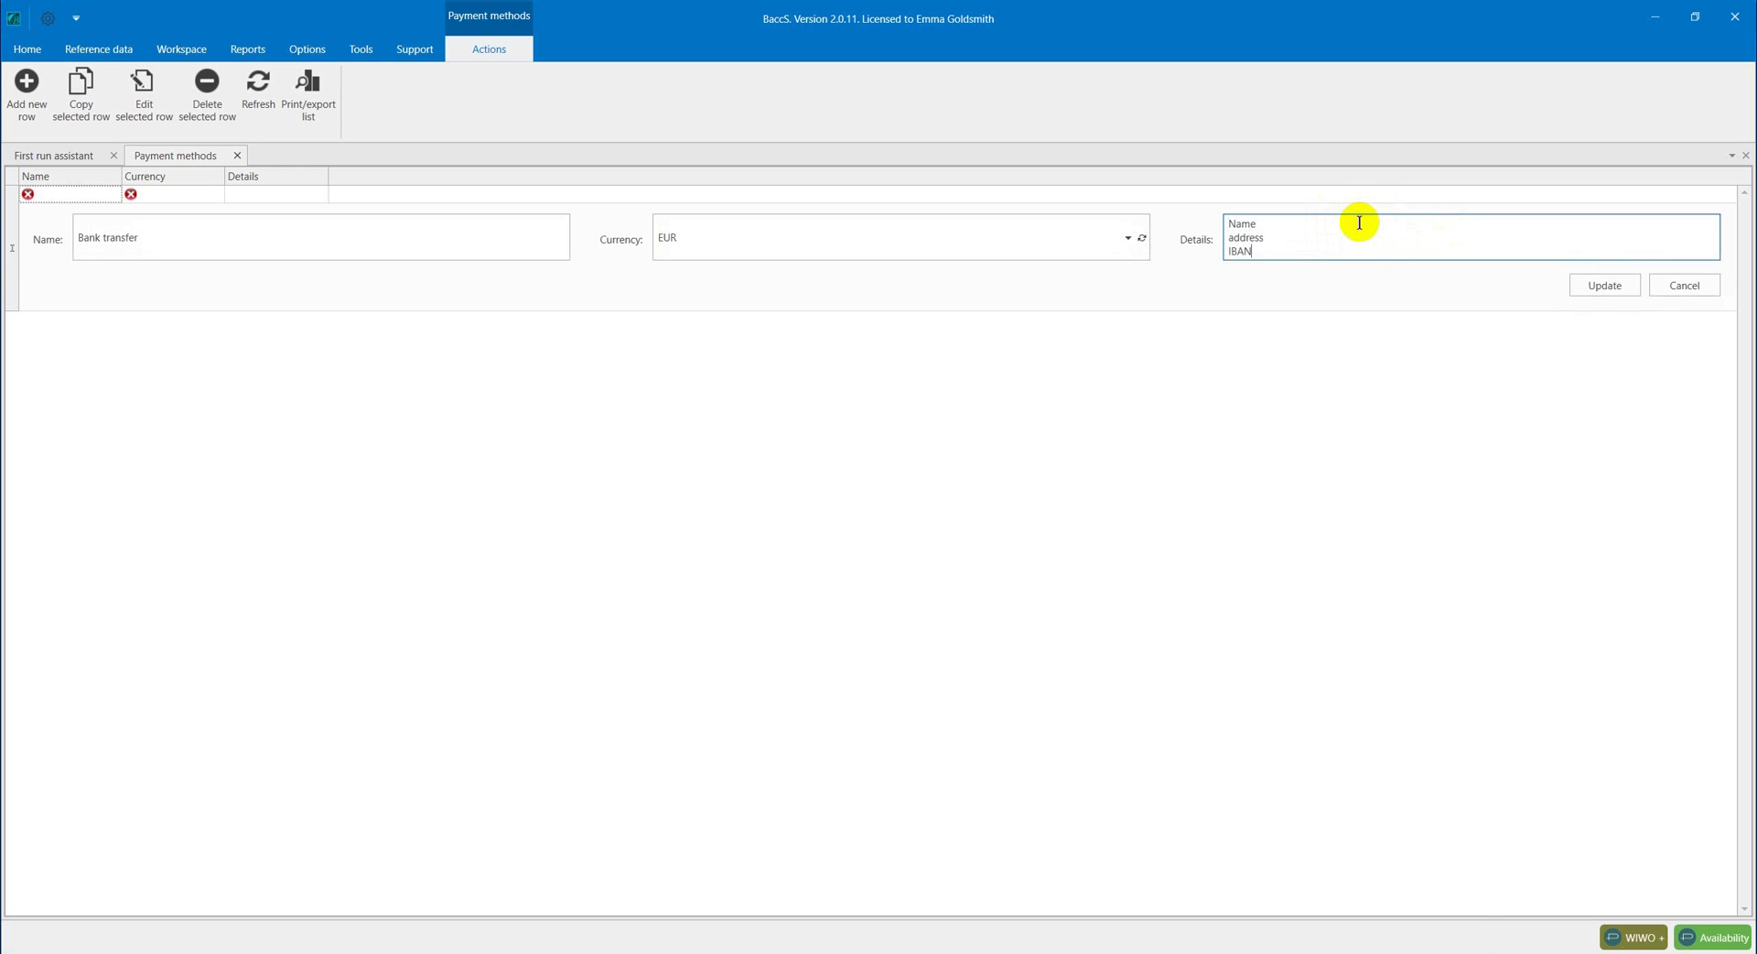
key("ctrl+Return")
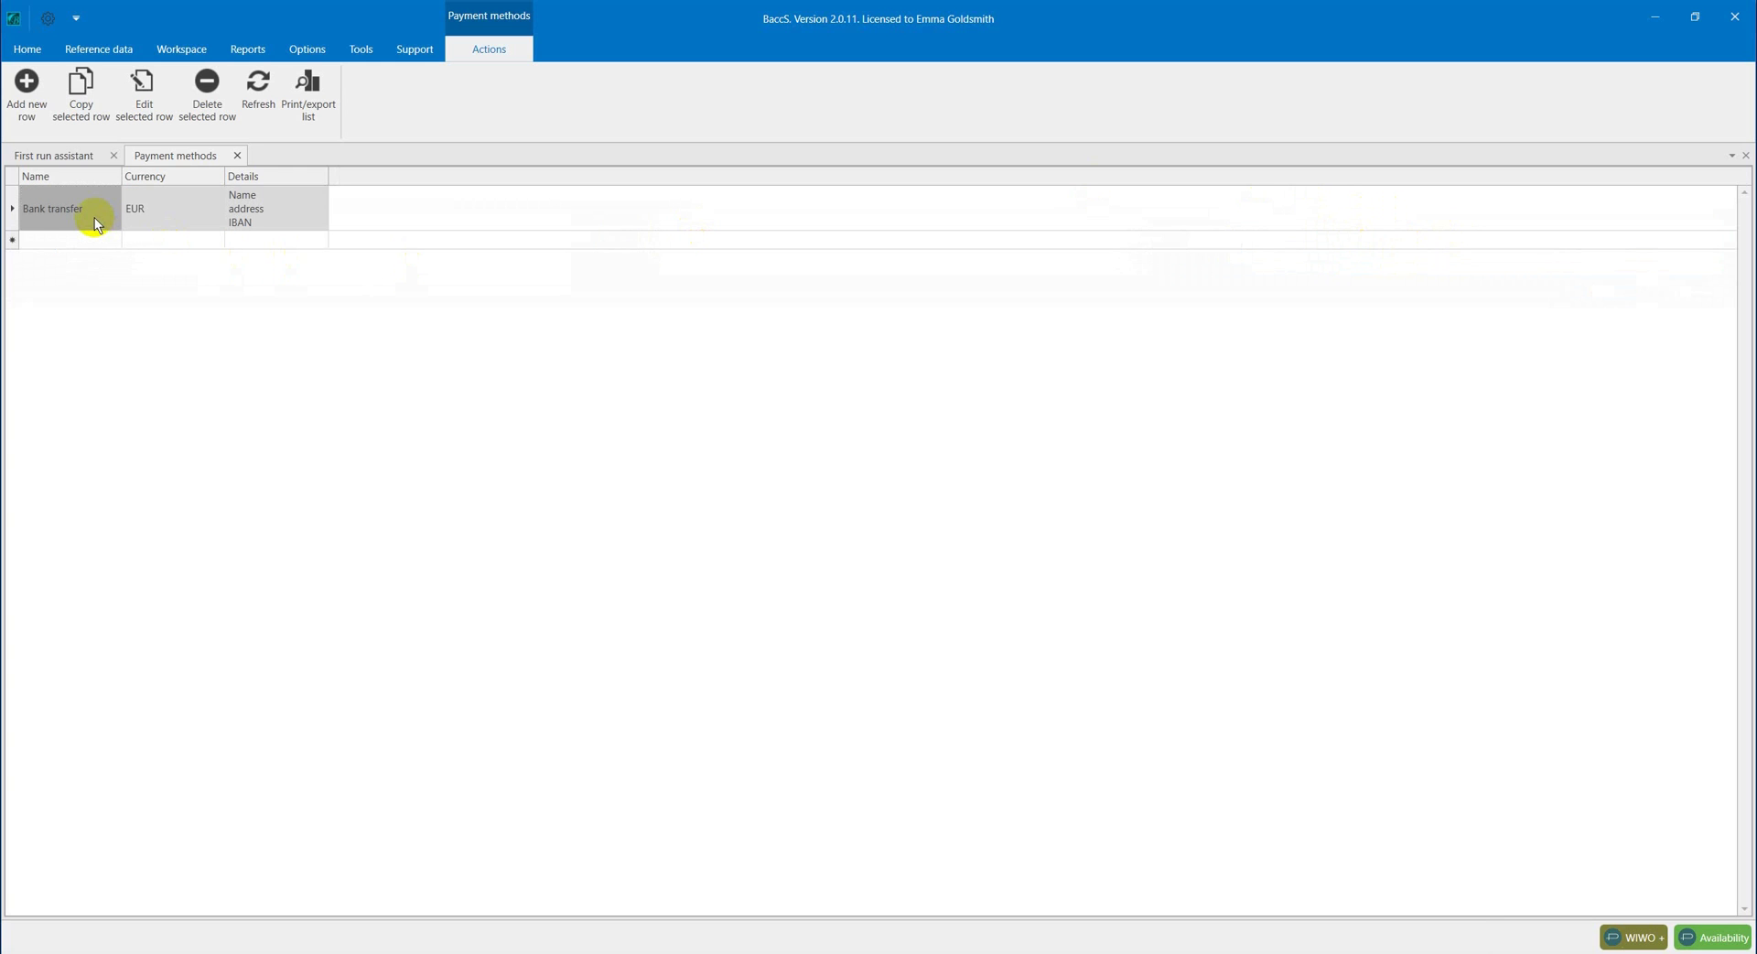
left_click(237, 156)
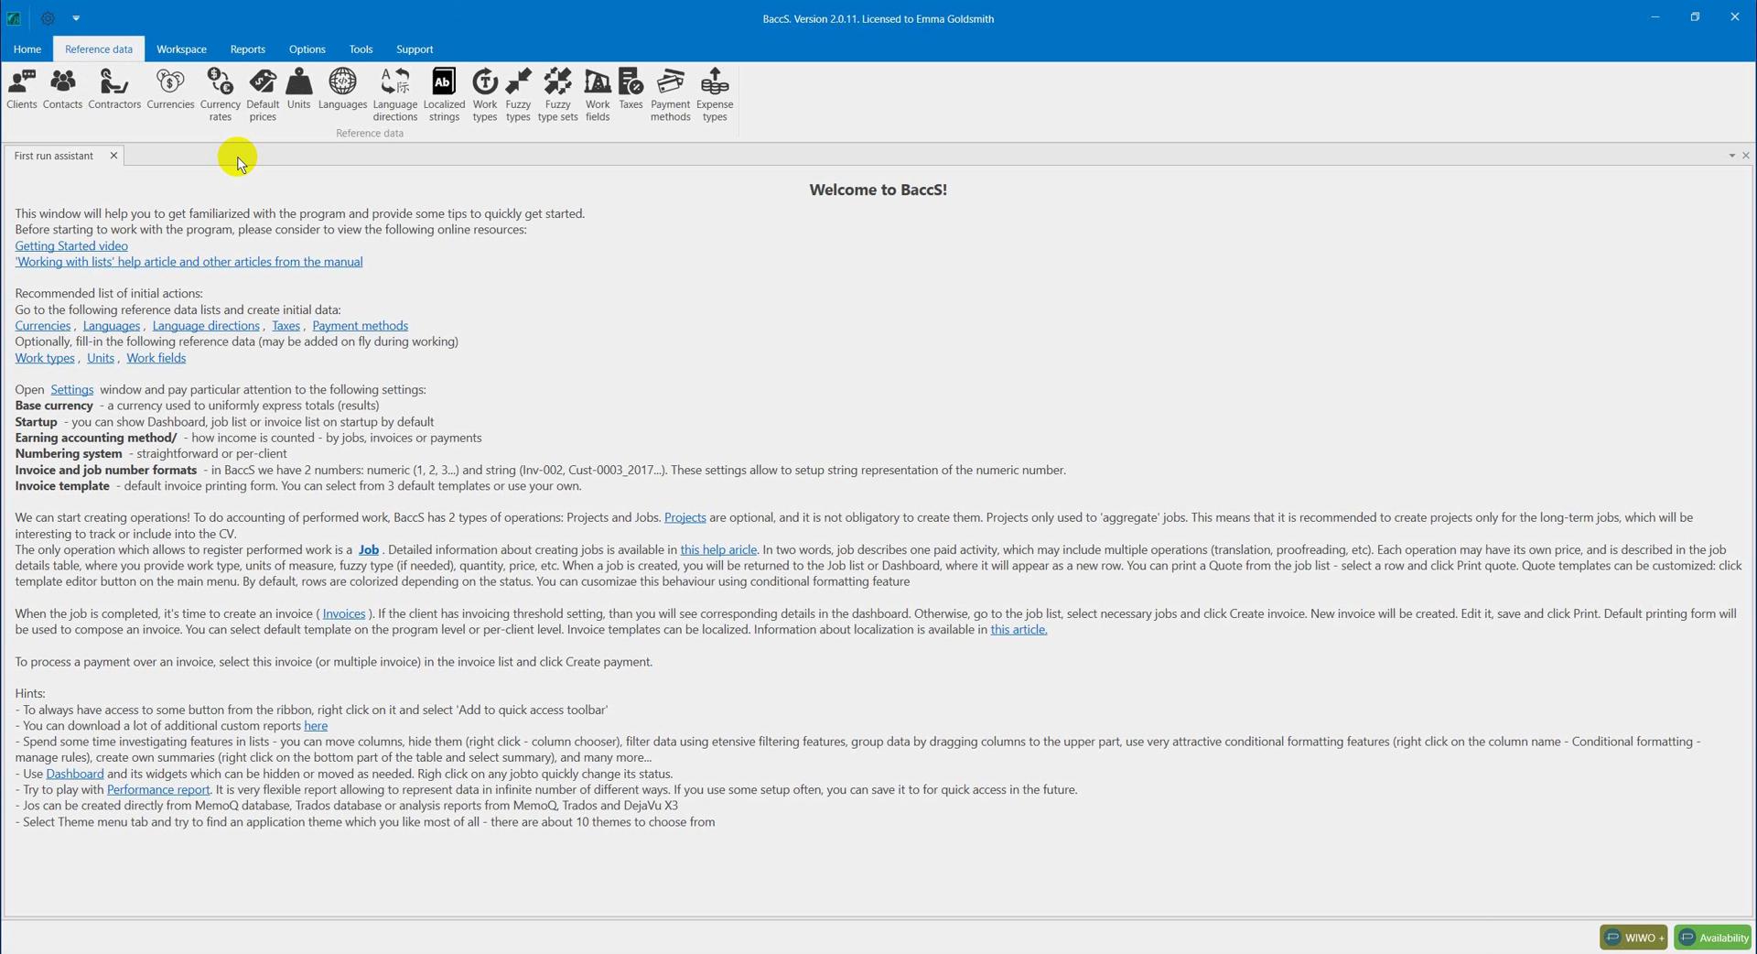
In the application settings, set the base currency to EUR and the default language direction to Spanish => English
left_click(49, 19)
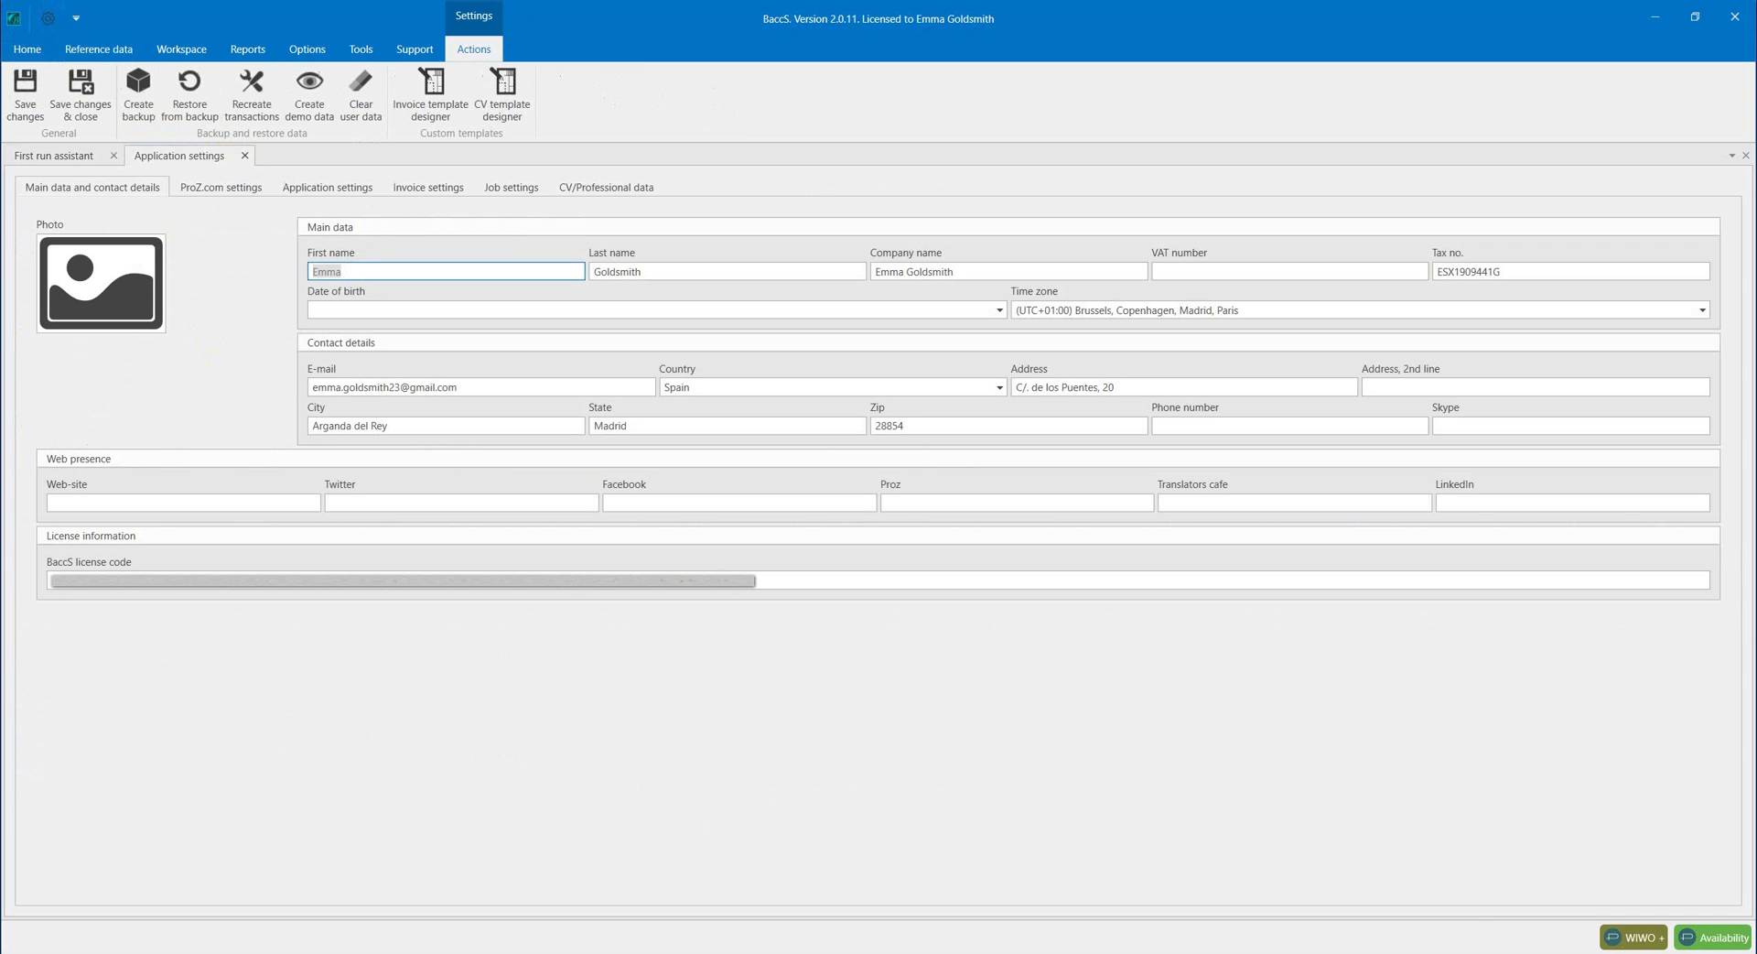
left_click(368, 271)
left_click(328, 187)
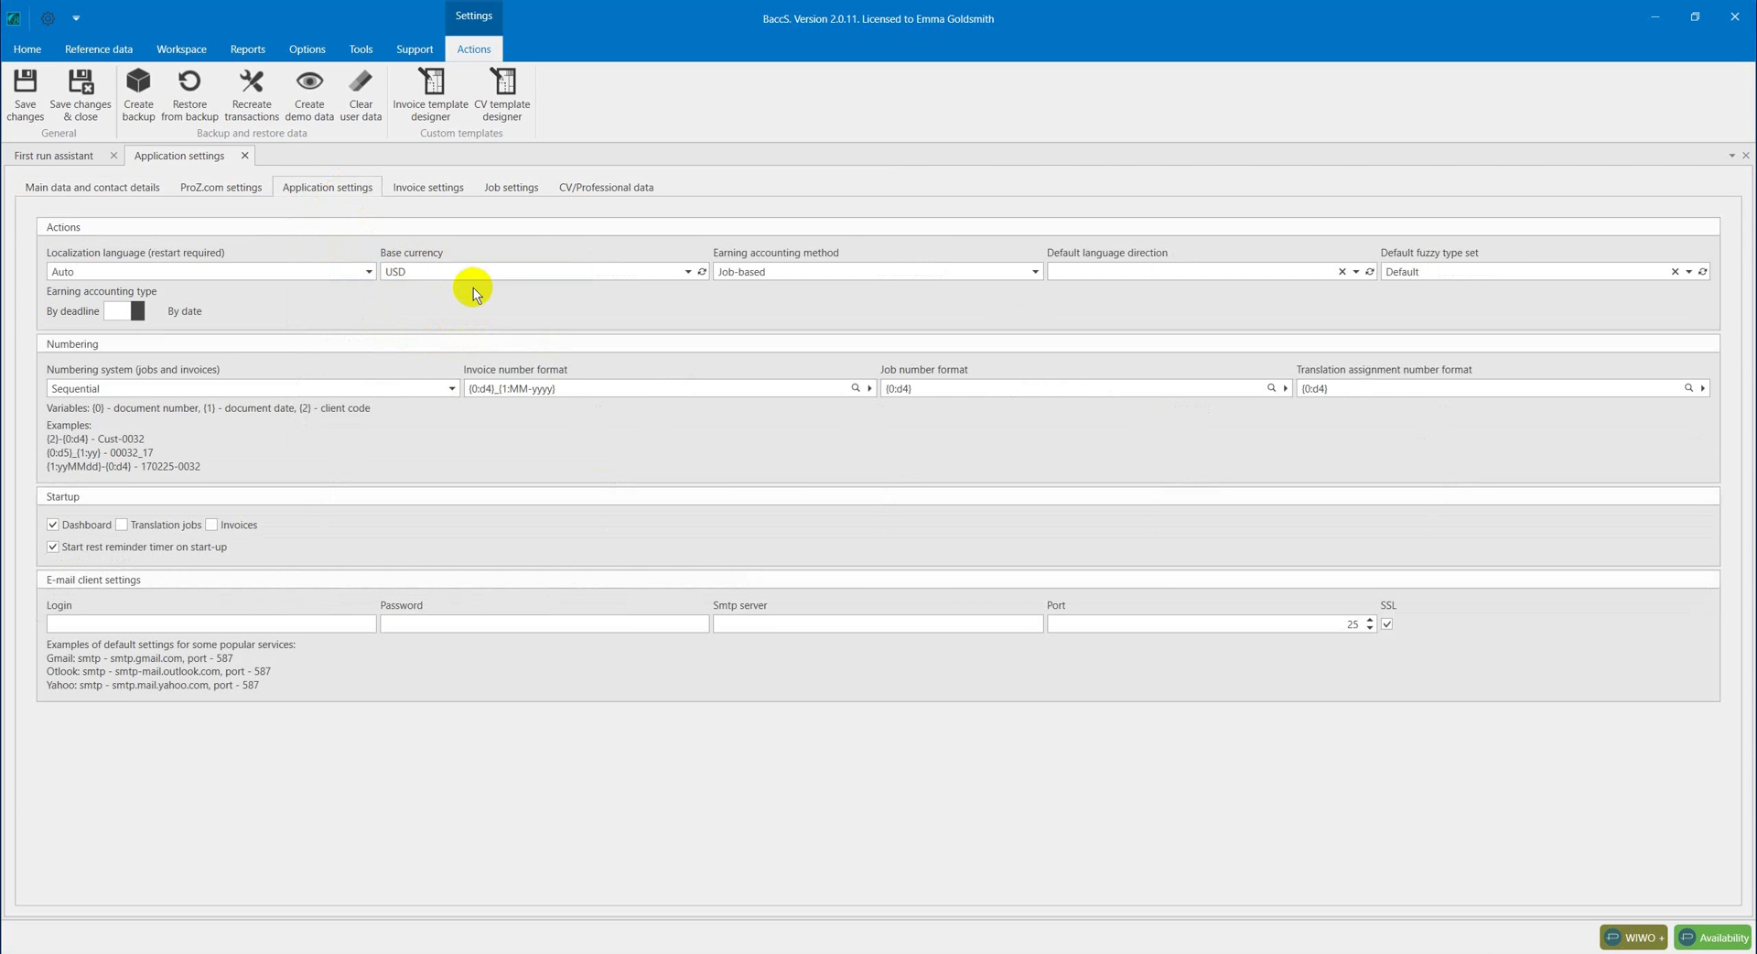
left_click(687, 272)
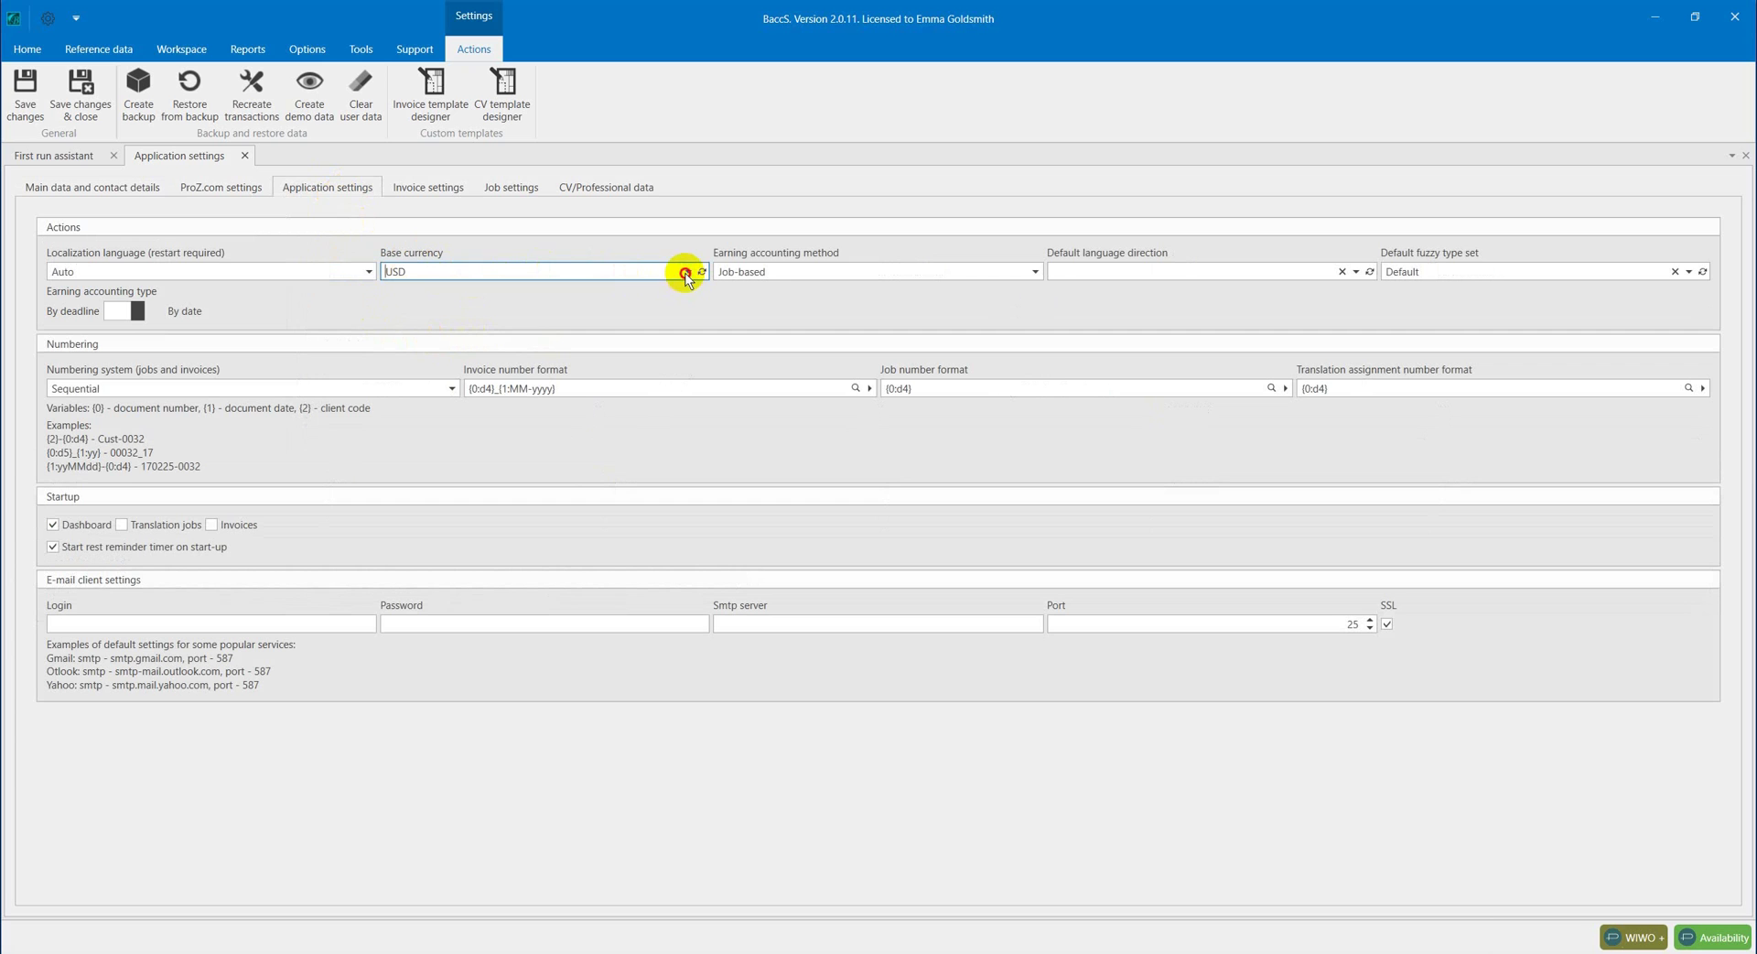
left_click(412, 289)
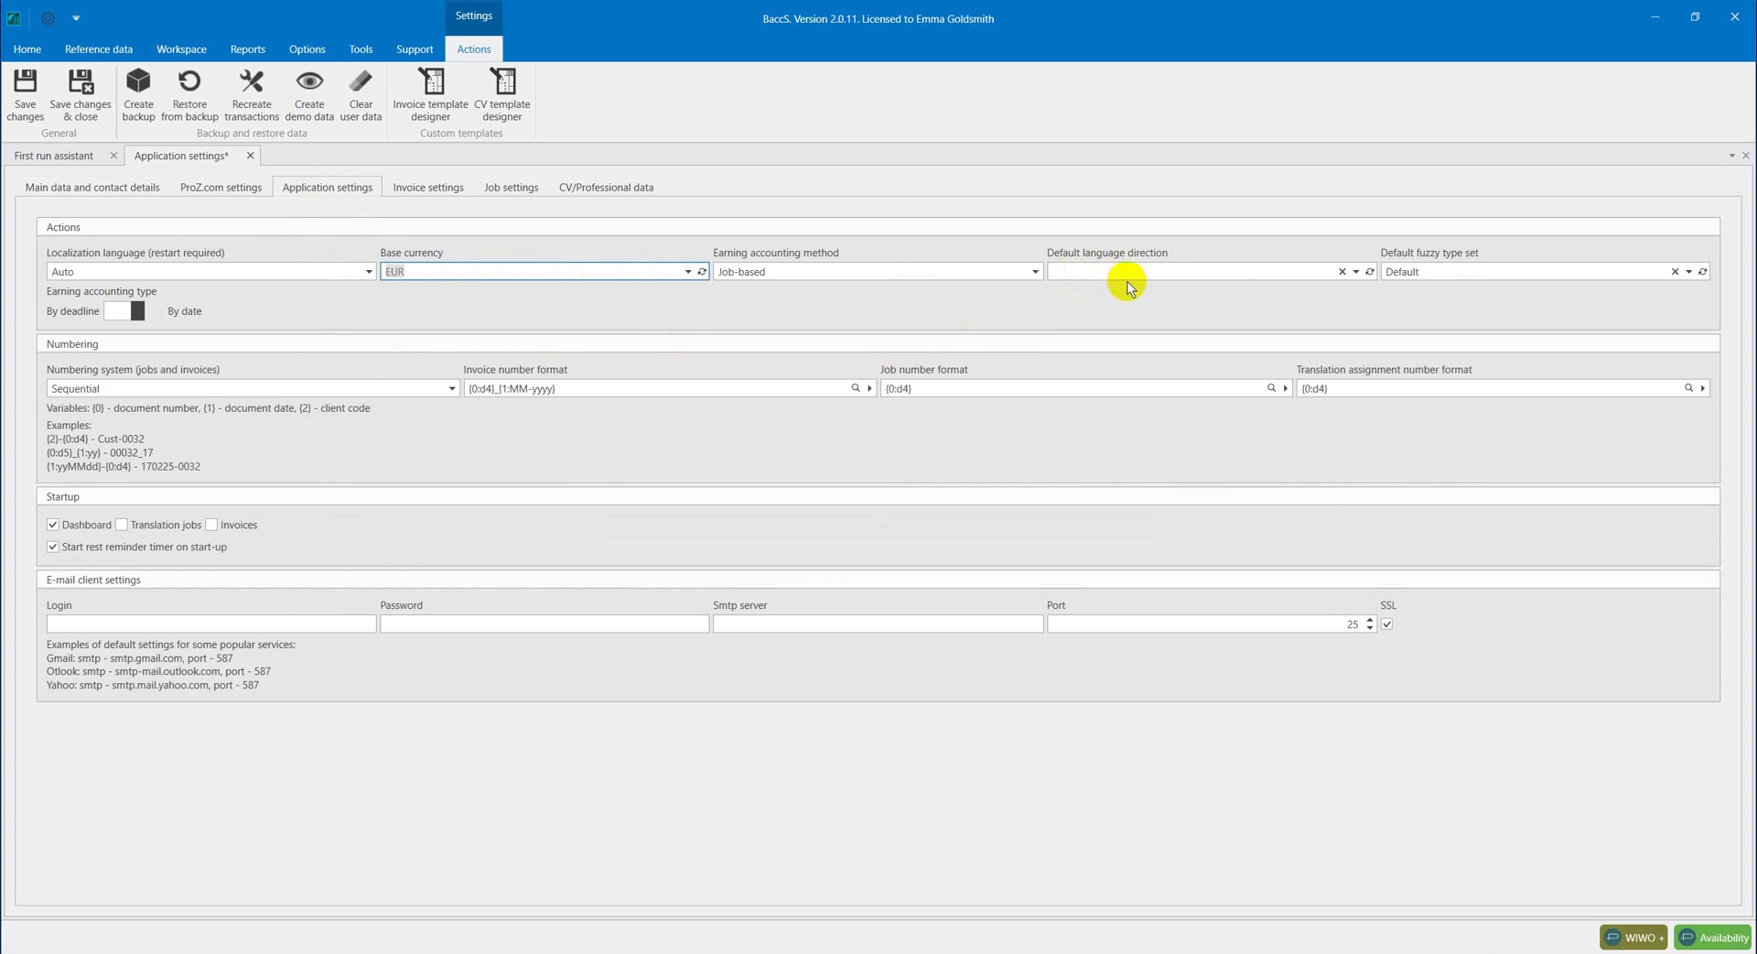
left_click(1357, 272)
left_click(1356, 272)
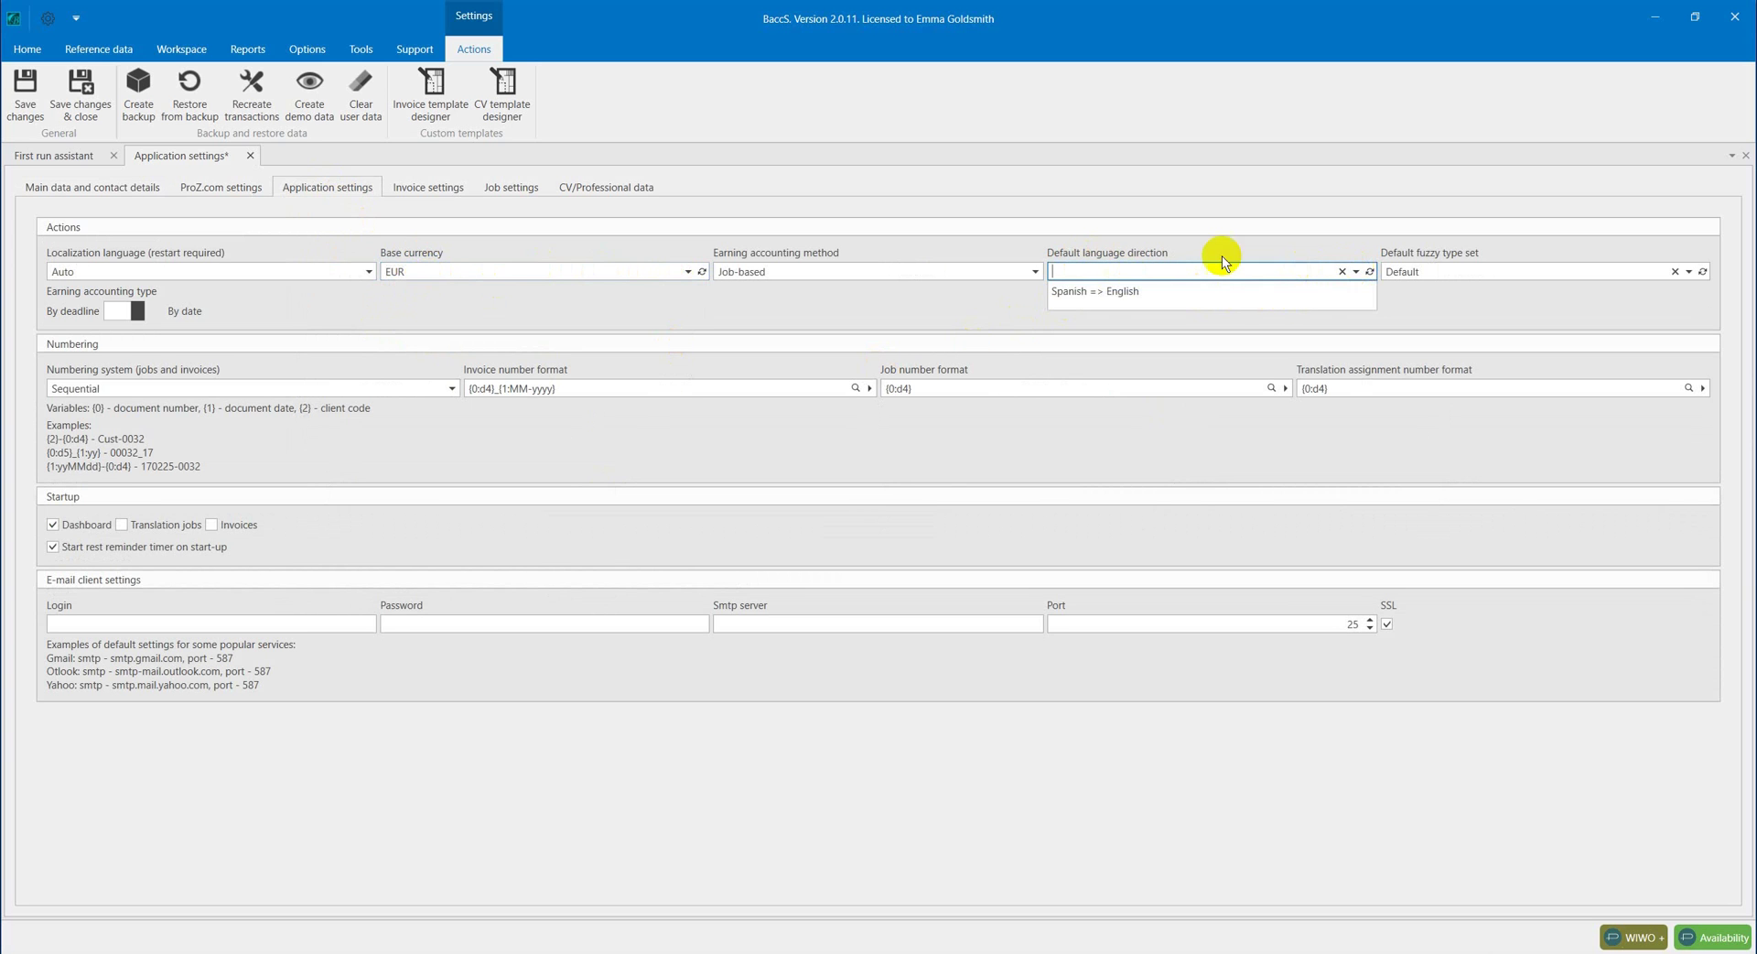
left_click(1113, 292)
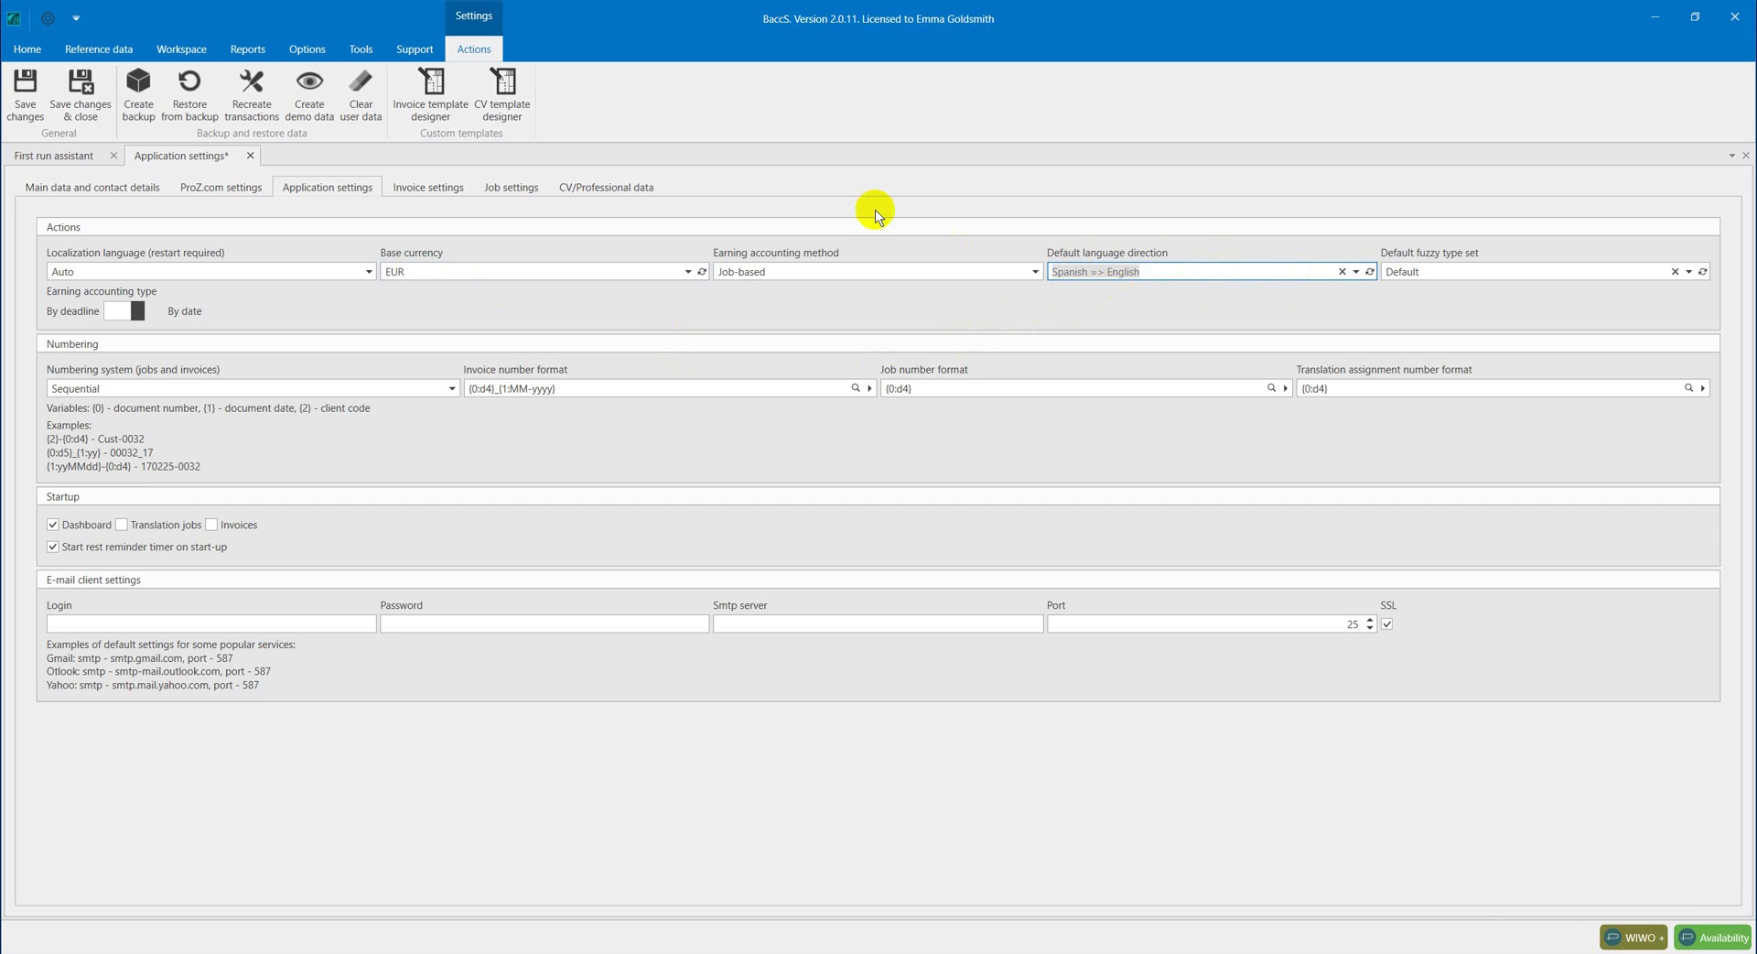
Choose the Default invoice template in the invoice settings and save the settings, accepting the base currency change
left_click(430, 195)
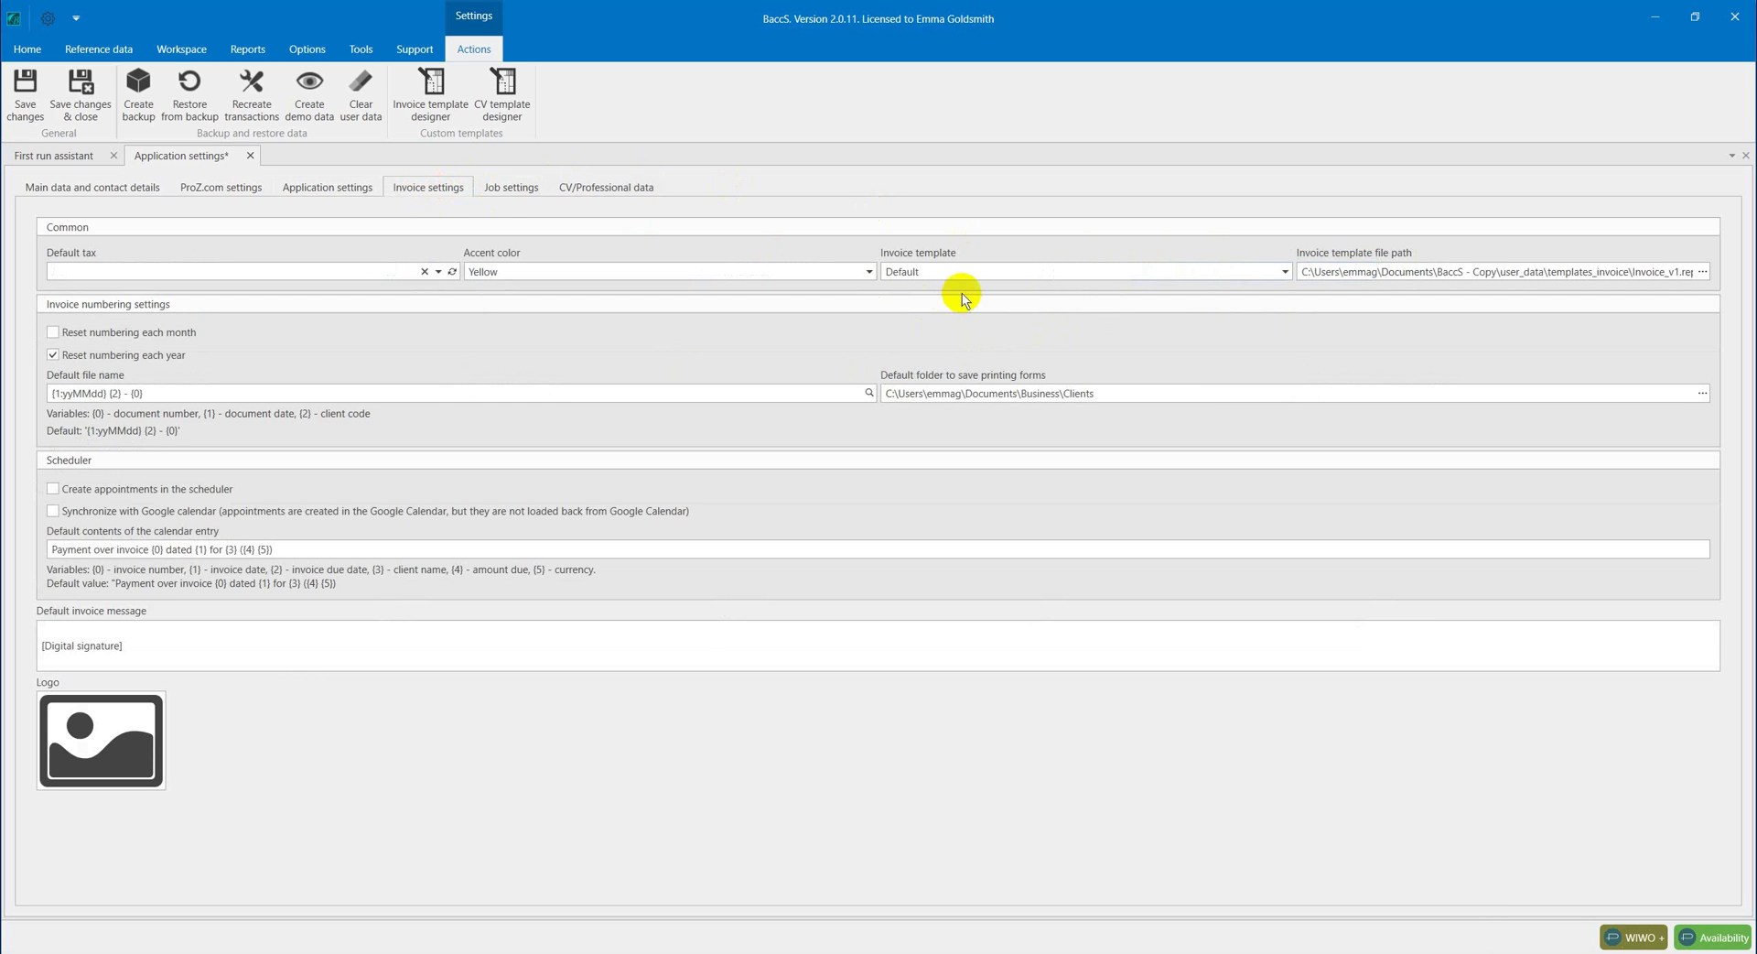
left_click(1286, 272)
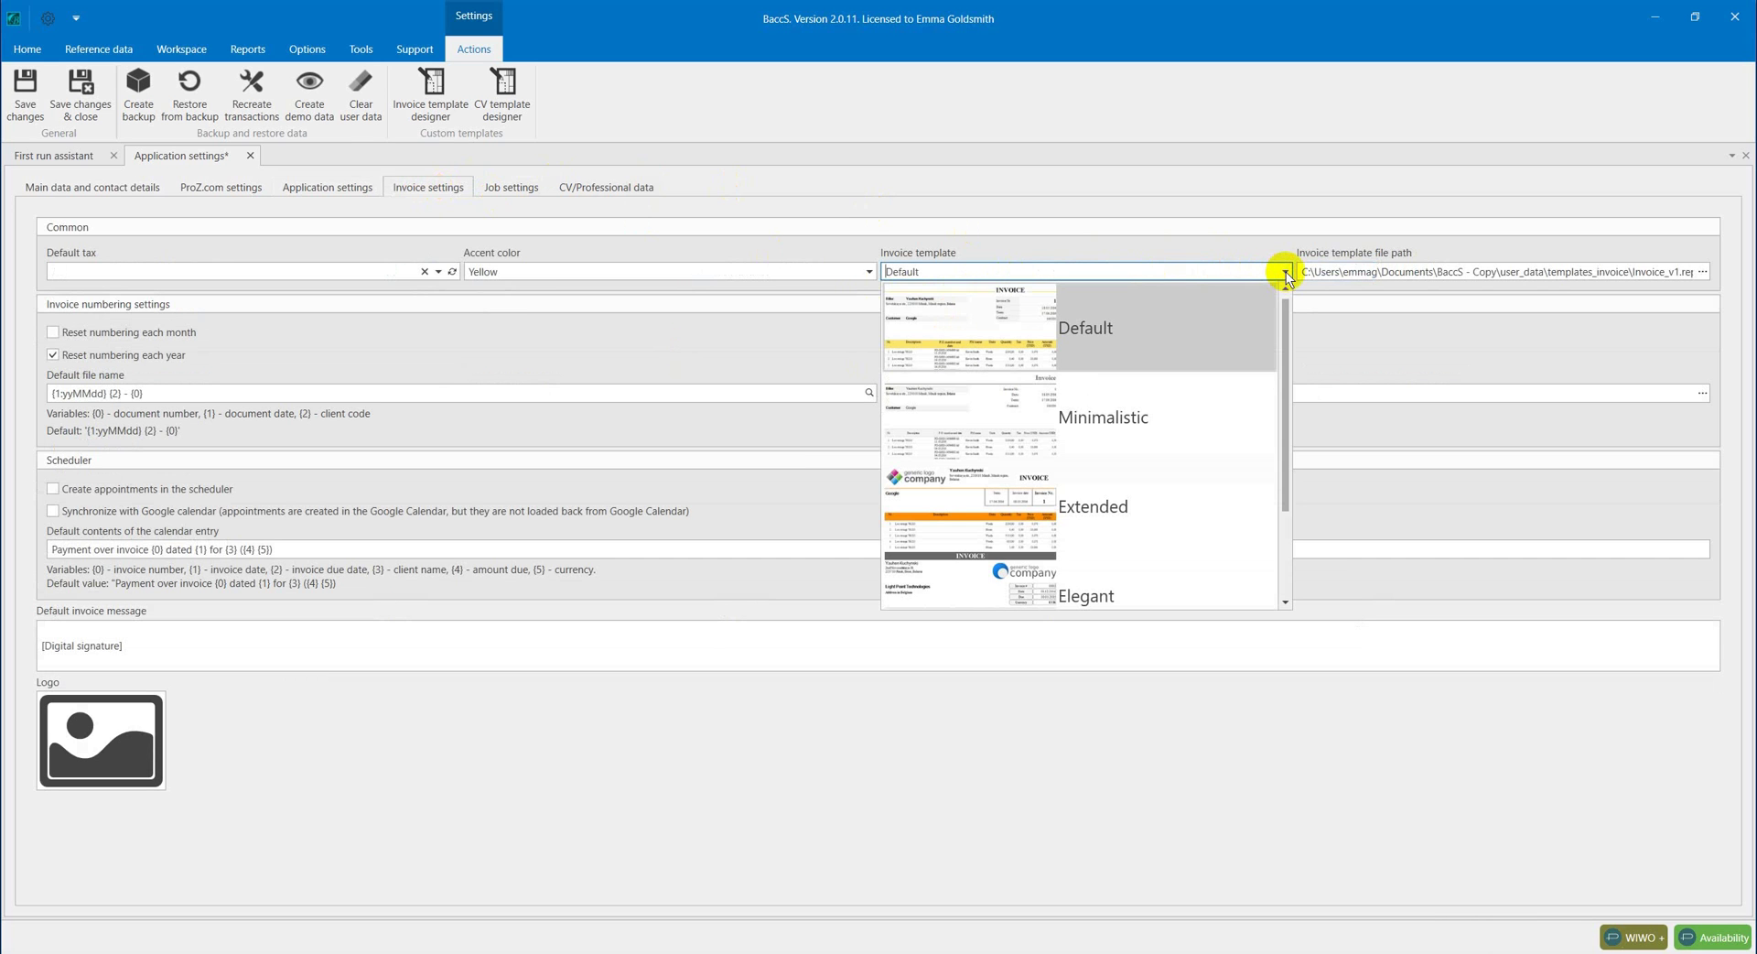
left_click(1138, 316)
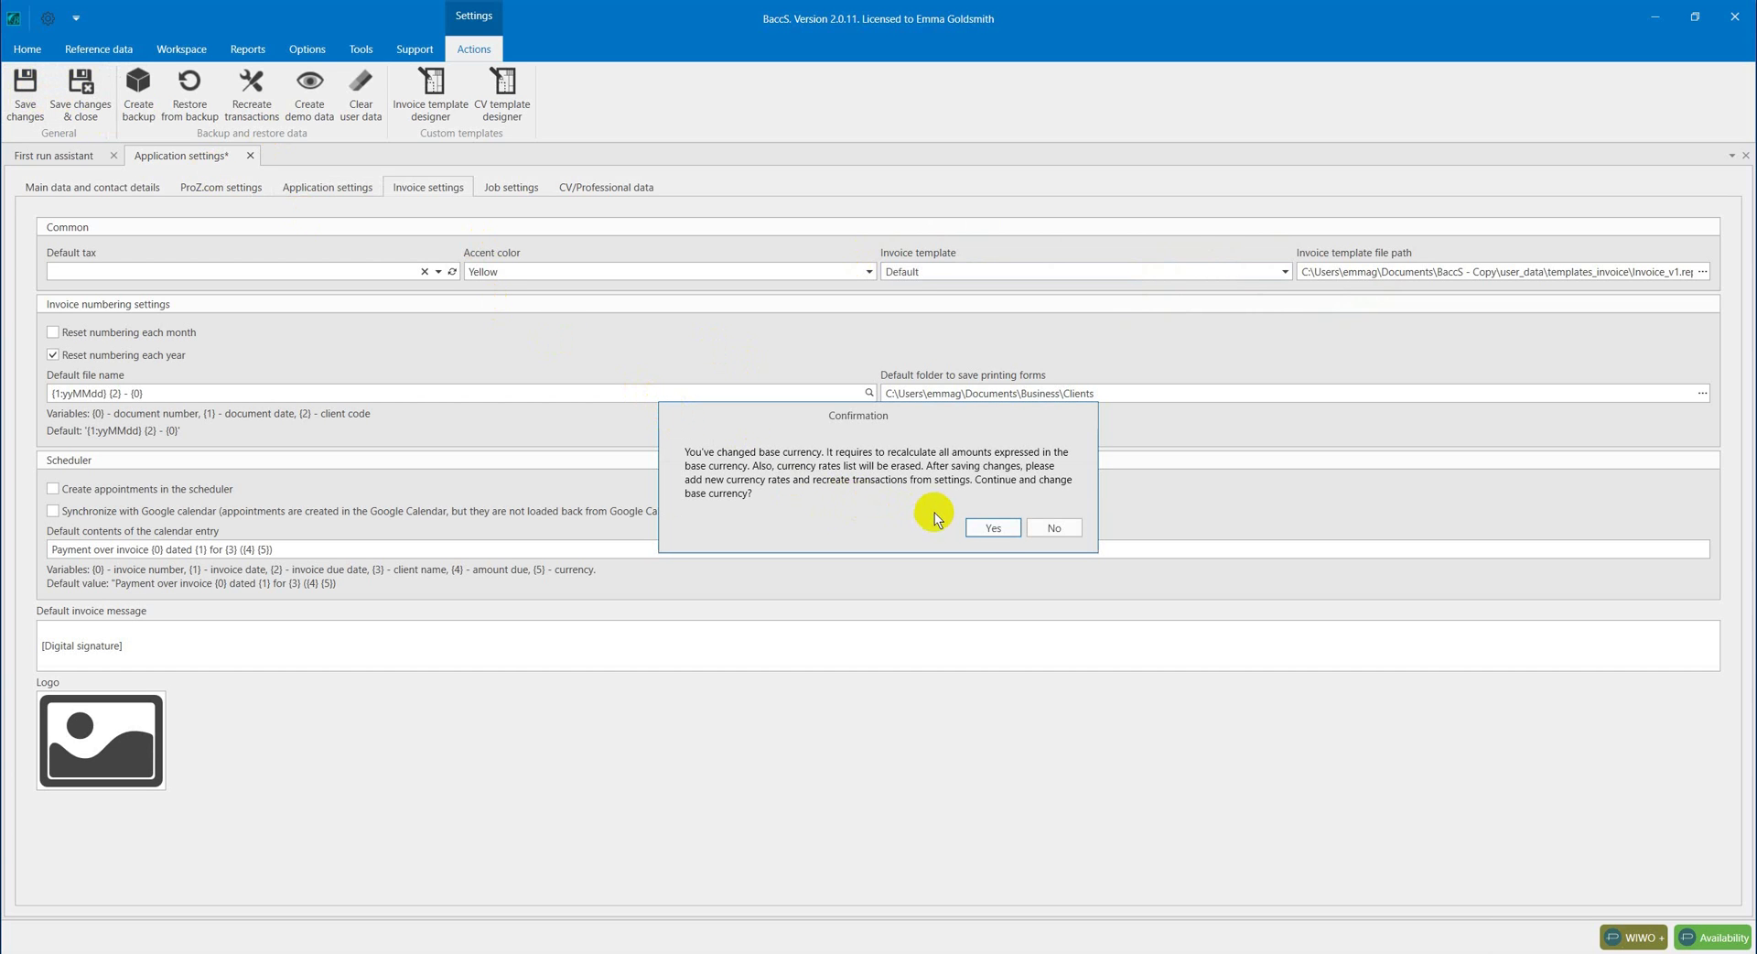
left_click(991, 529)
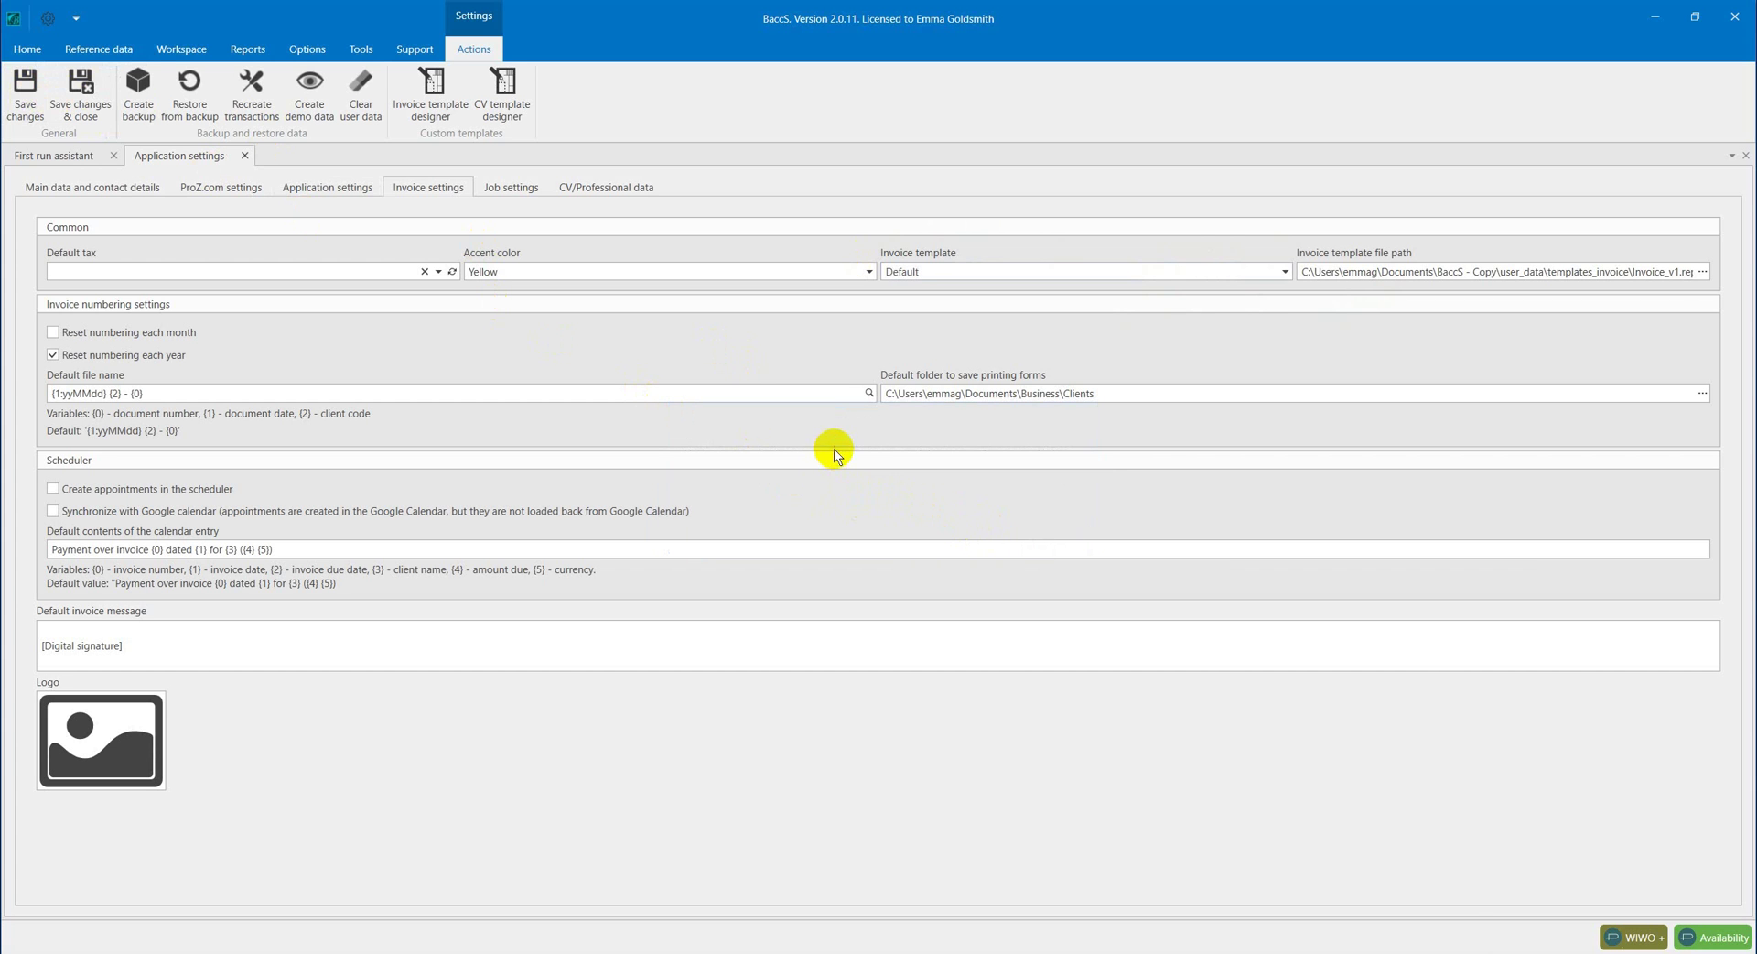
Create a new translation job with a deadline of 20/07/2017 09:00
left_click(35, 50)
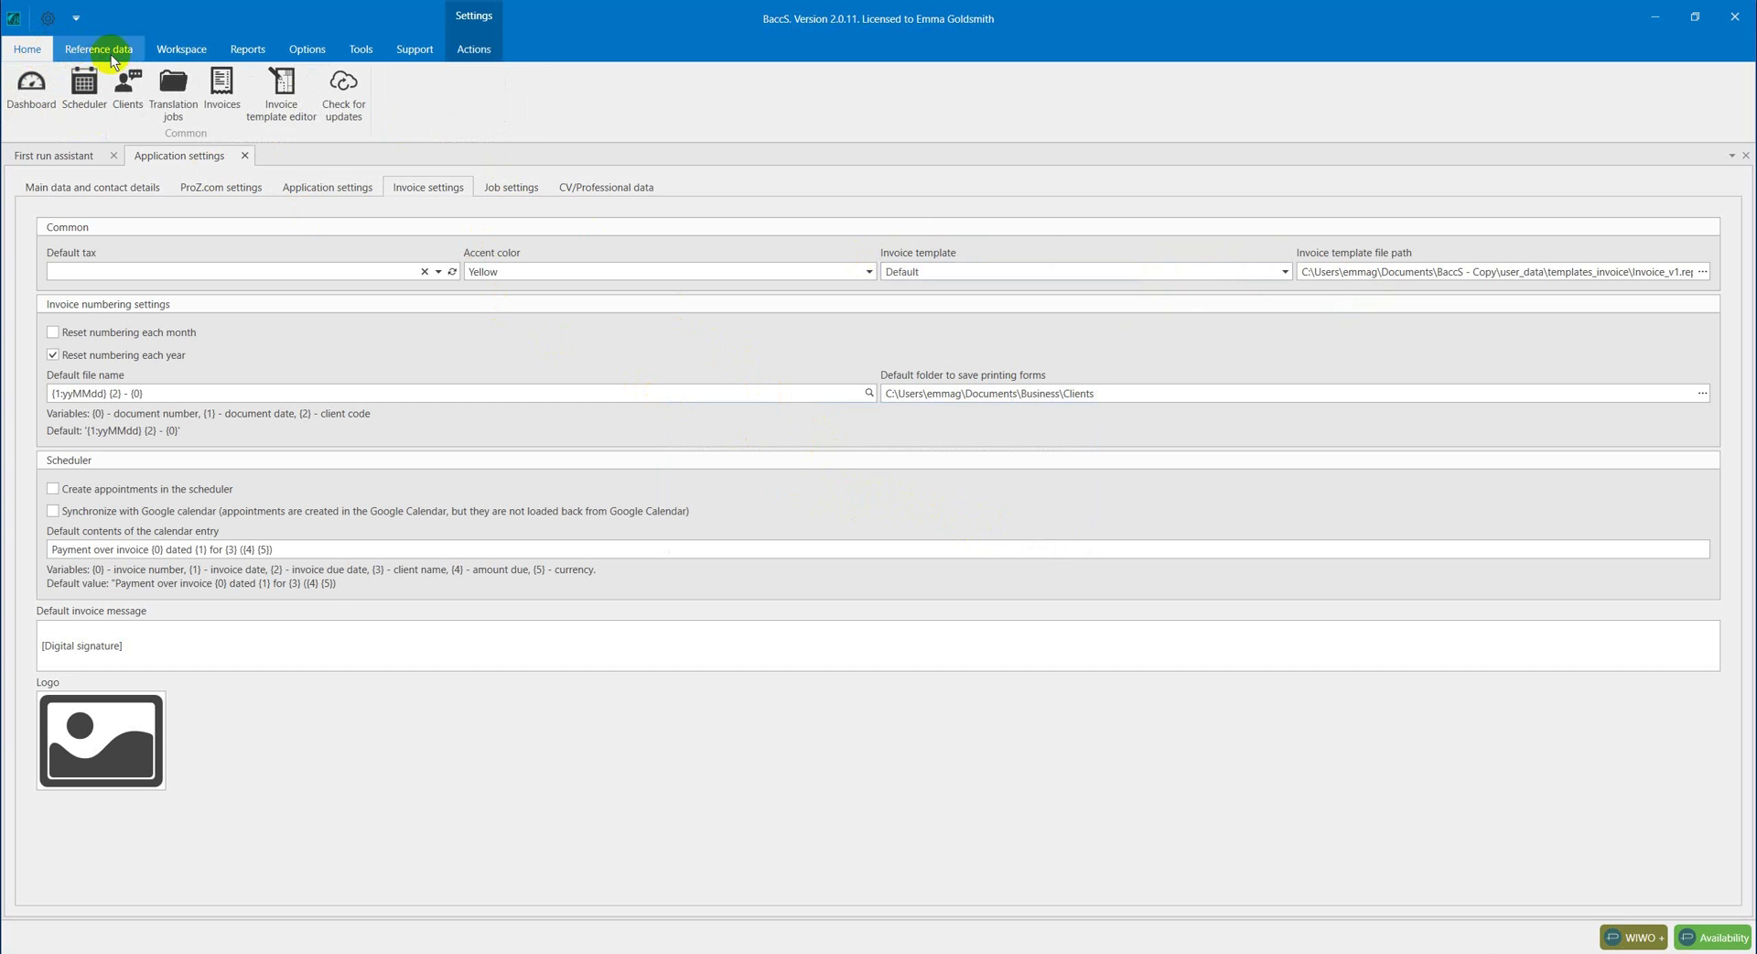
left_click(175, 88)
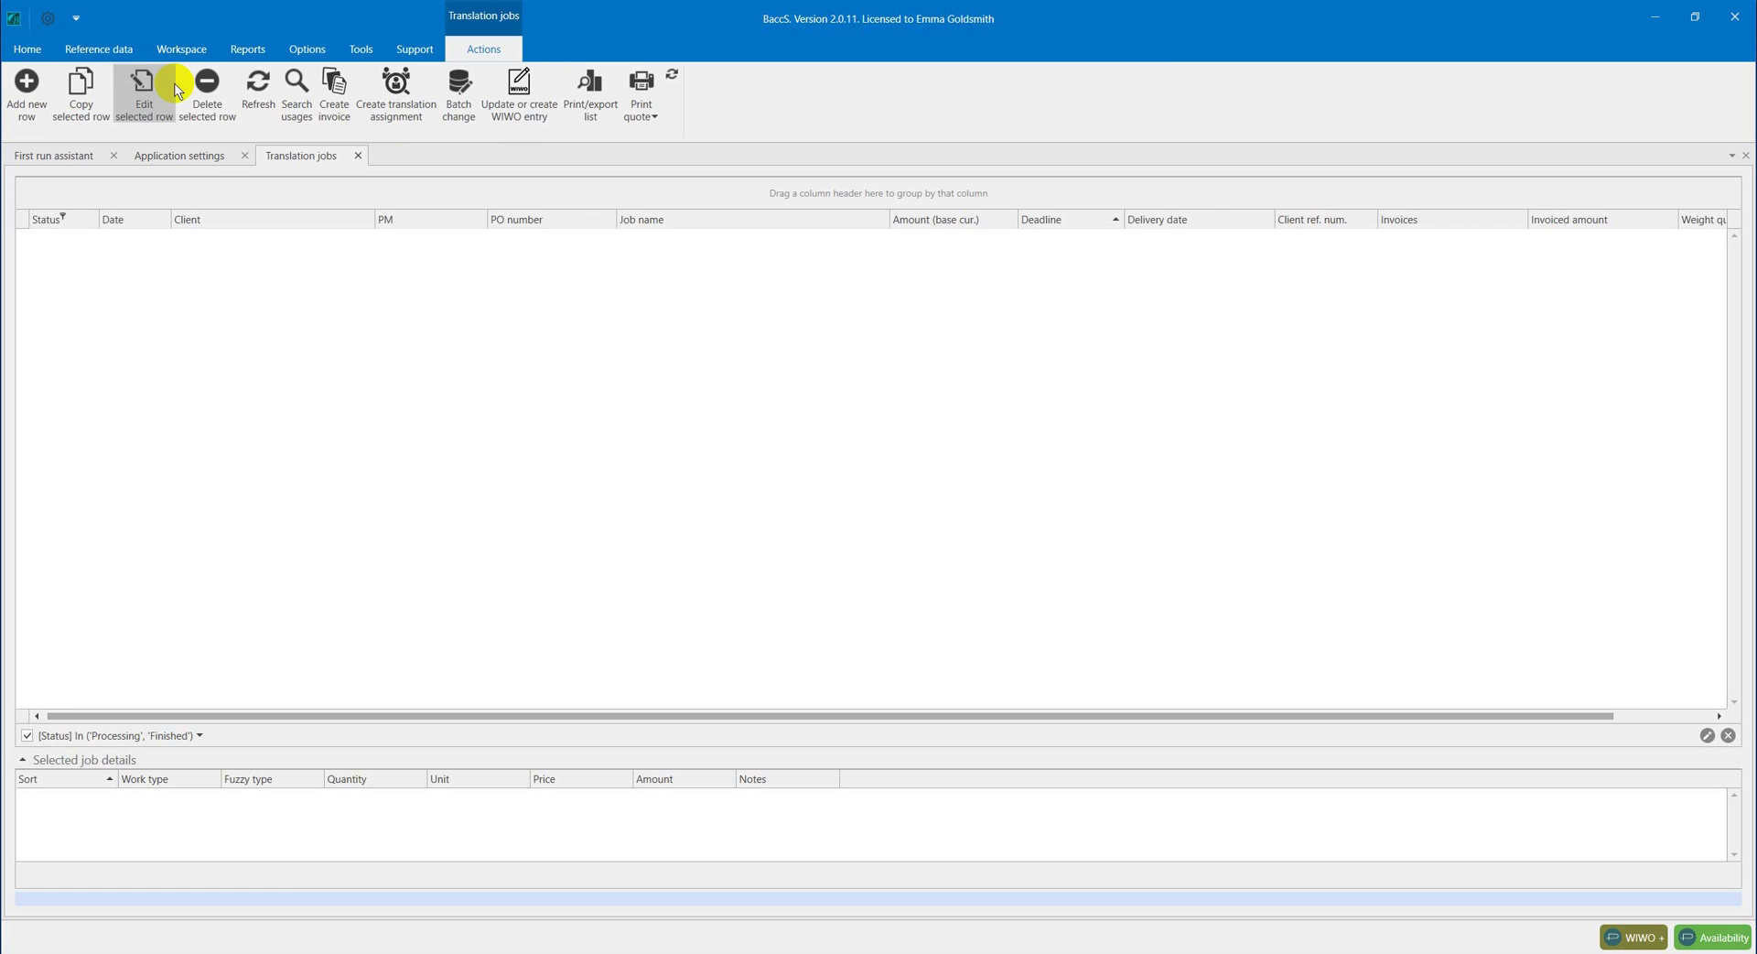
left_click(20, 97)
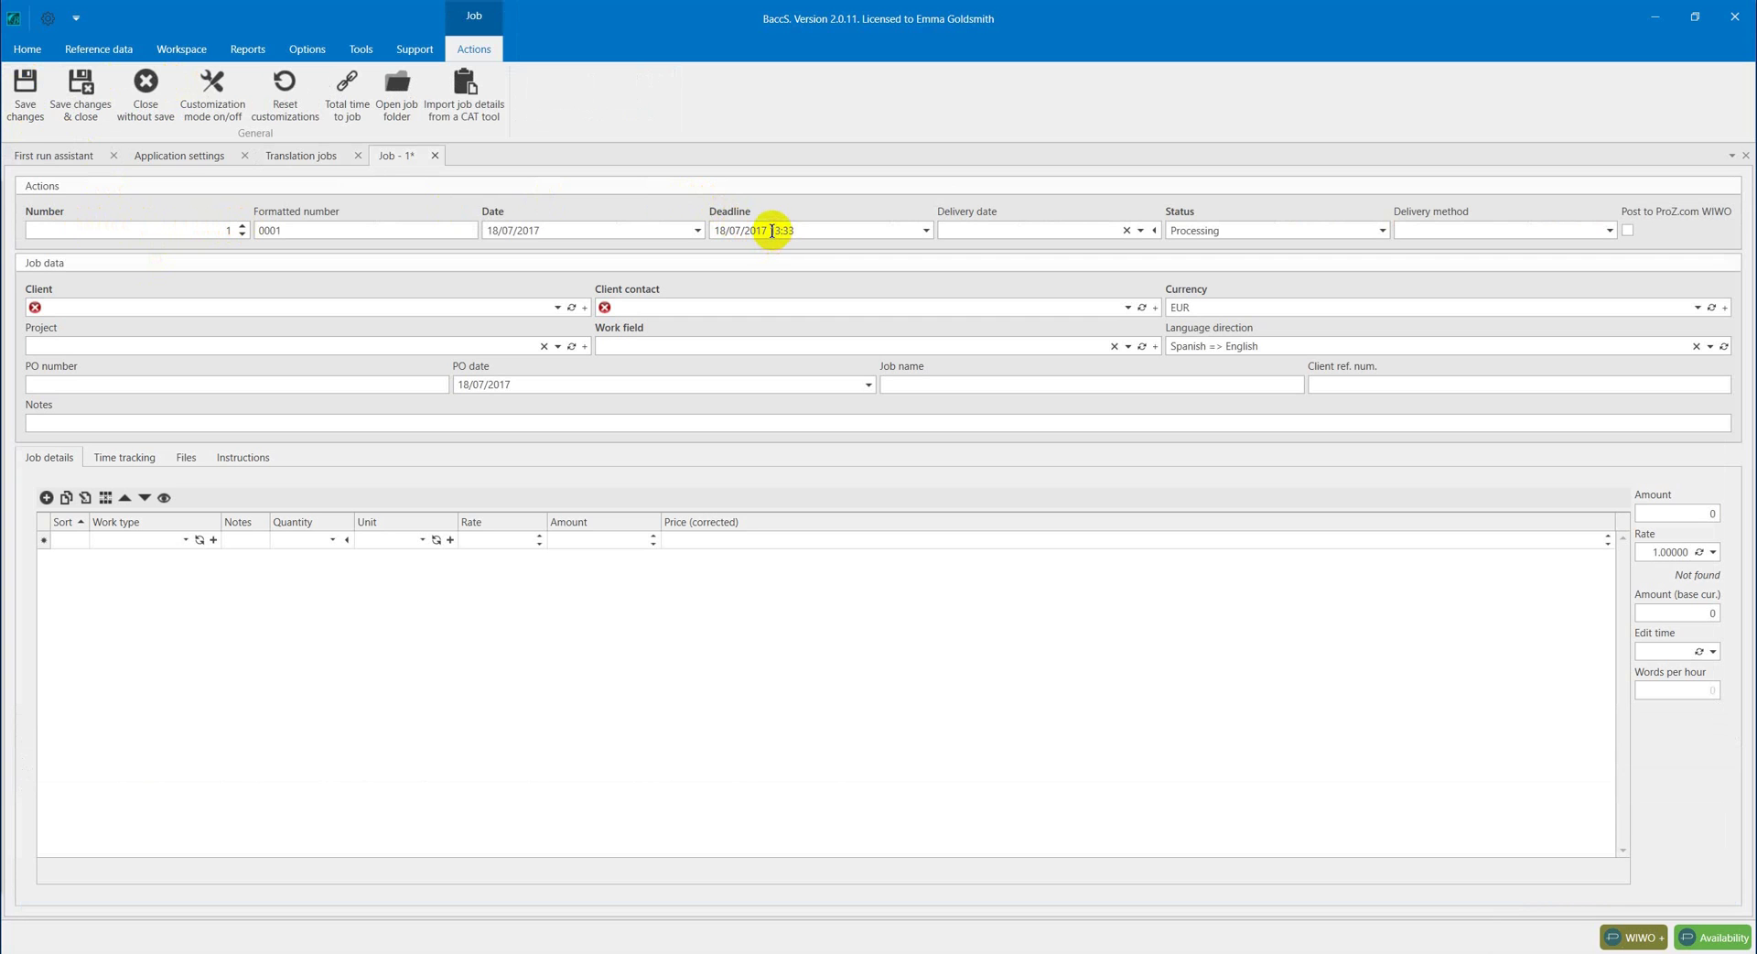
left_click_drag(772, 229, 798, 227)
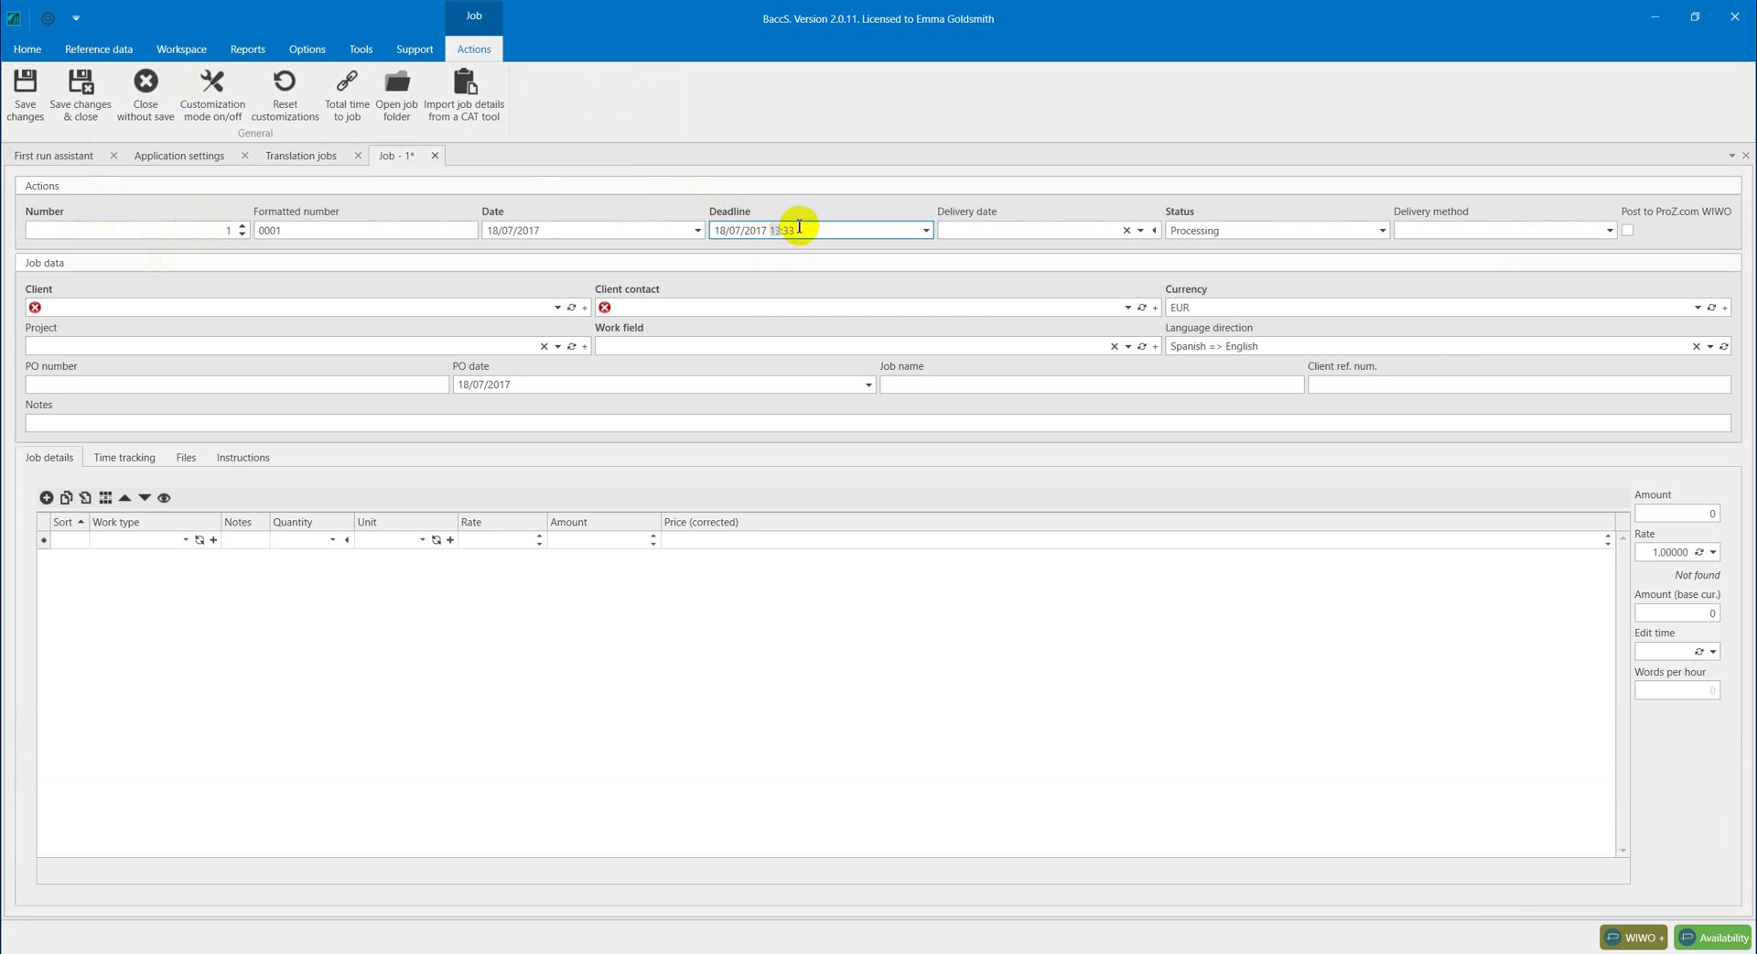
type("09")
left_click(927, 233)
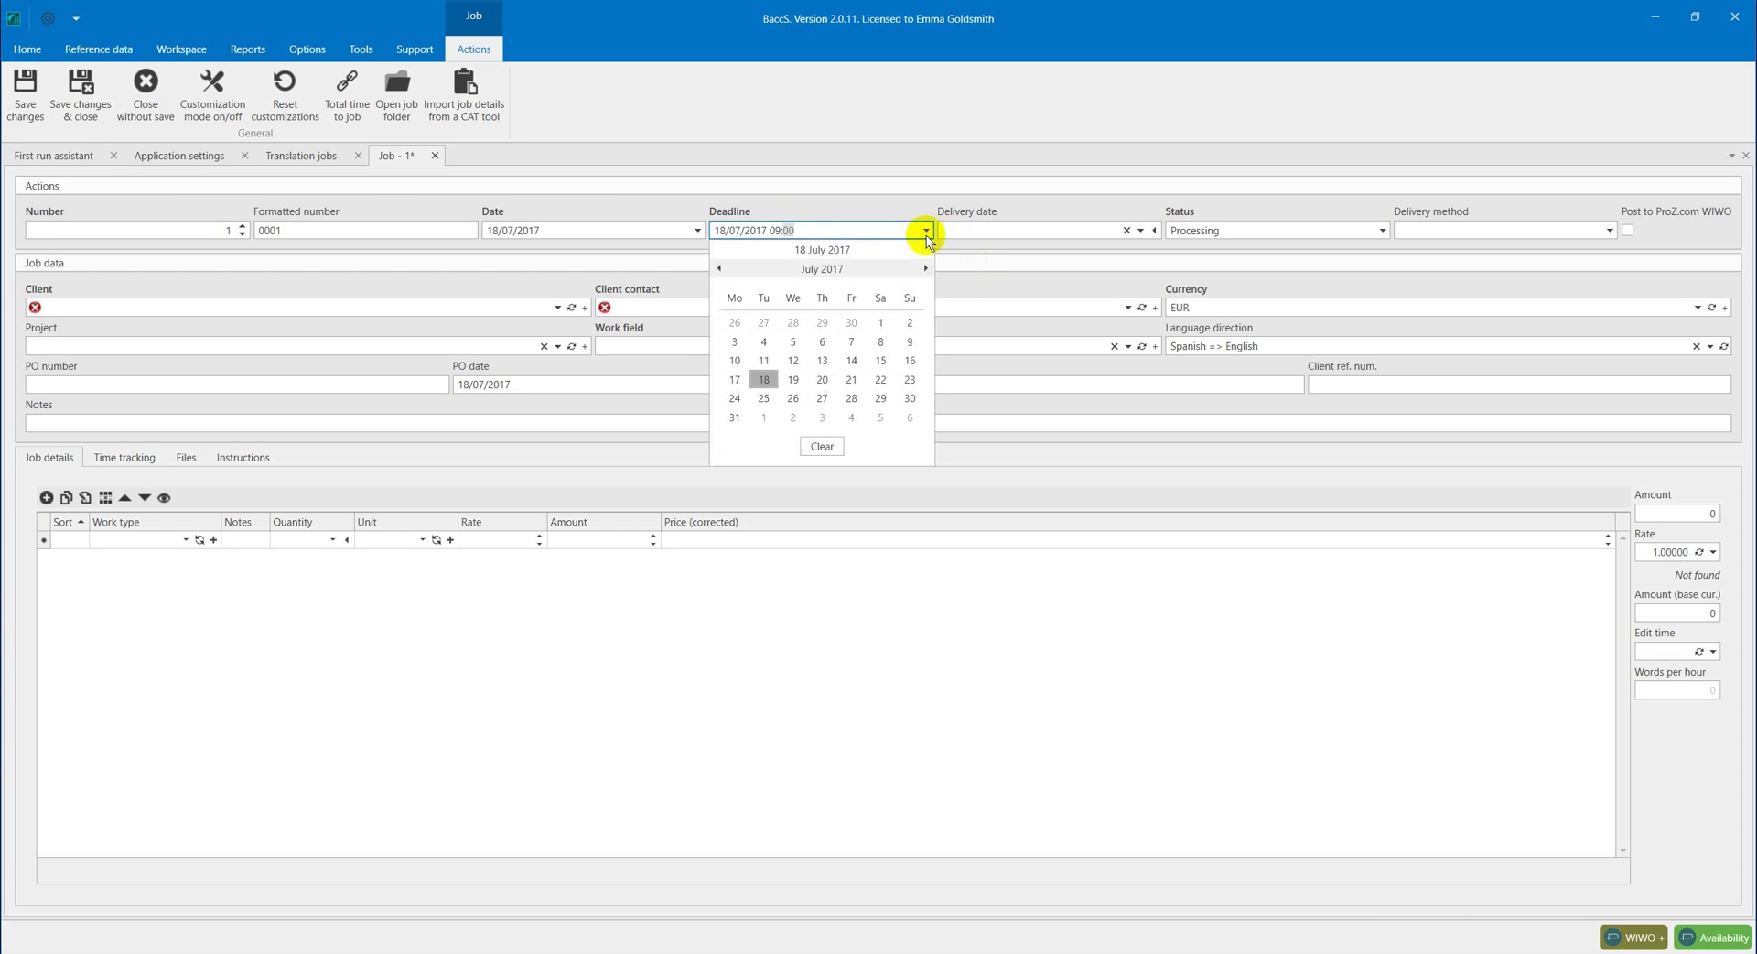
left_click(822, 379)
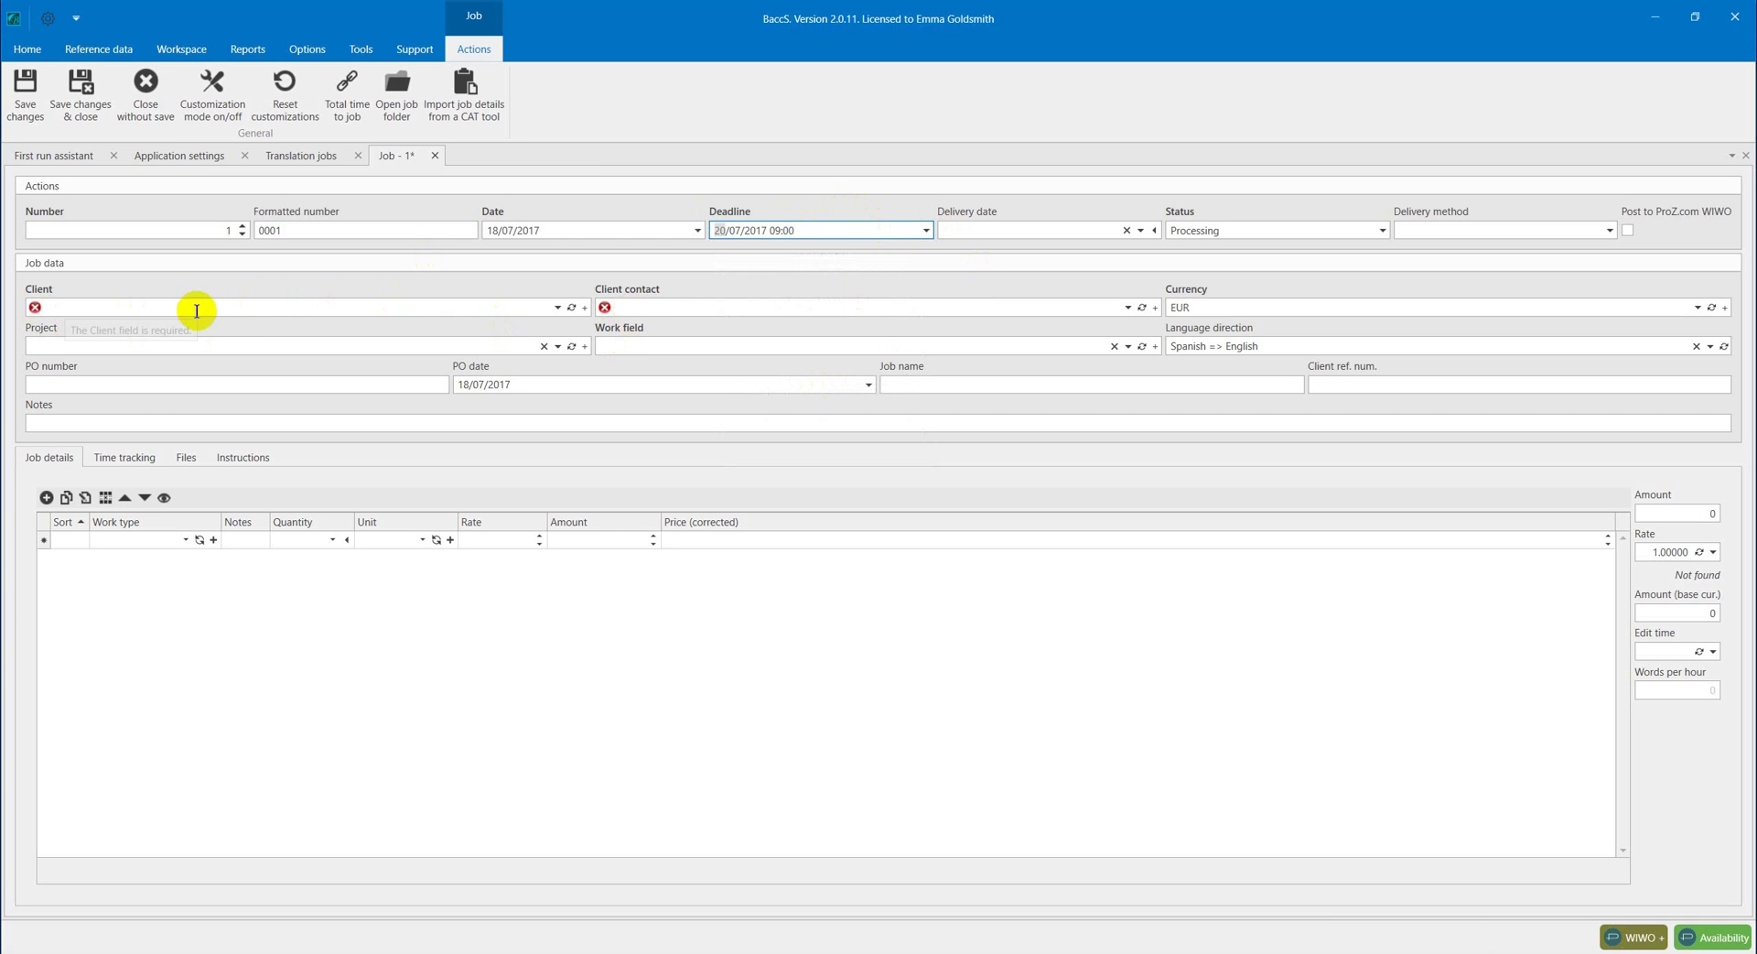
Add a new client to the job with the name "Client name" and the address "address"
left_click(585, 308)
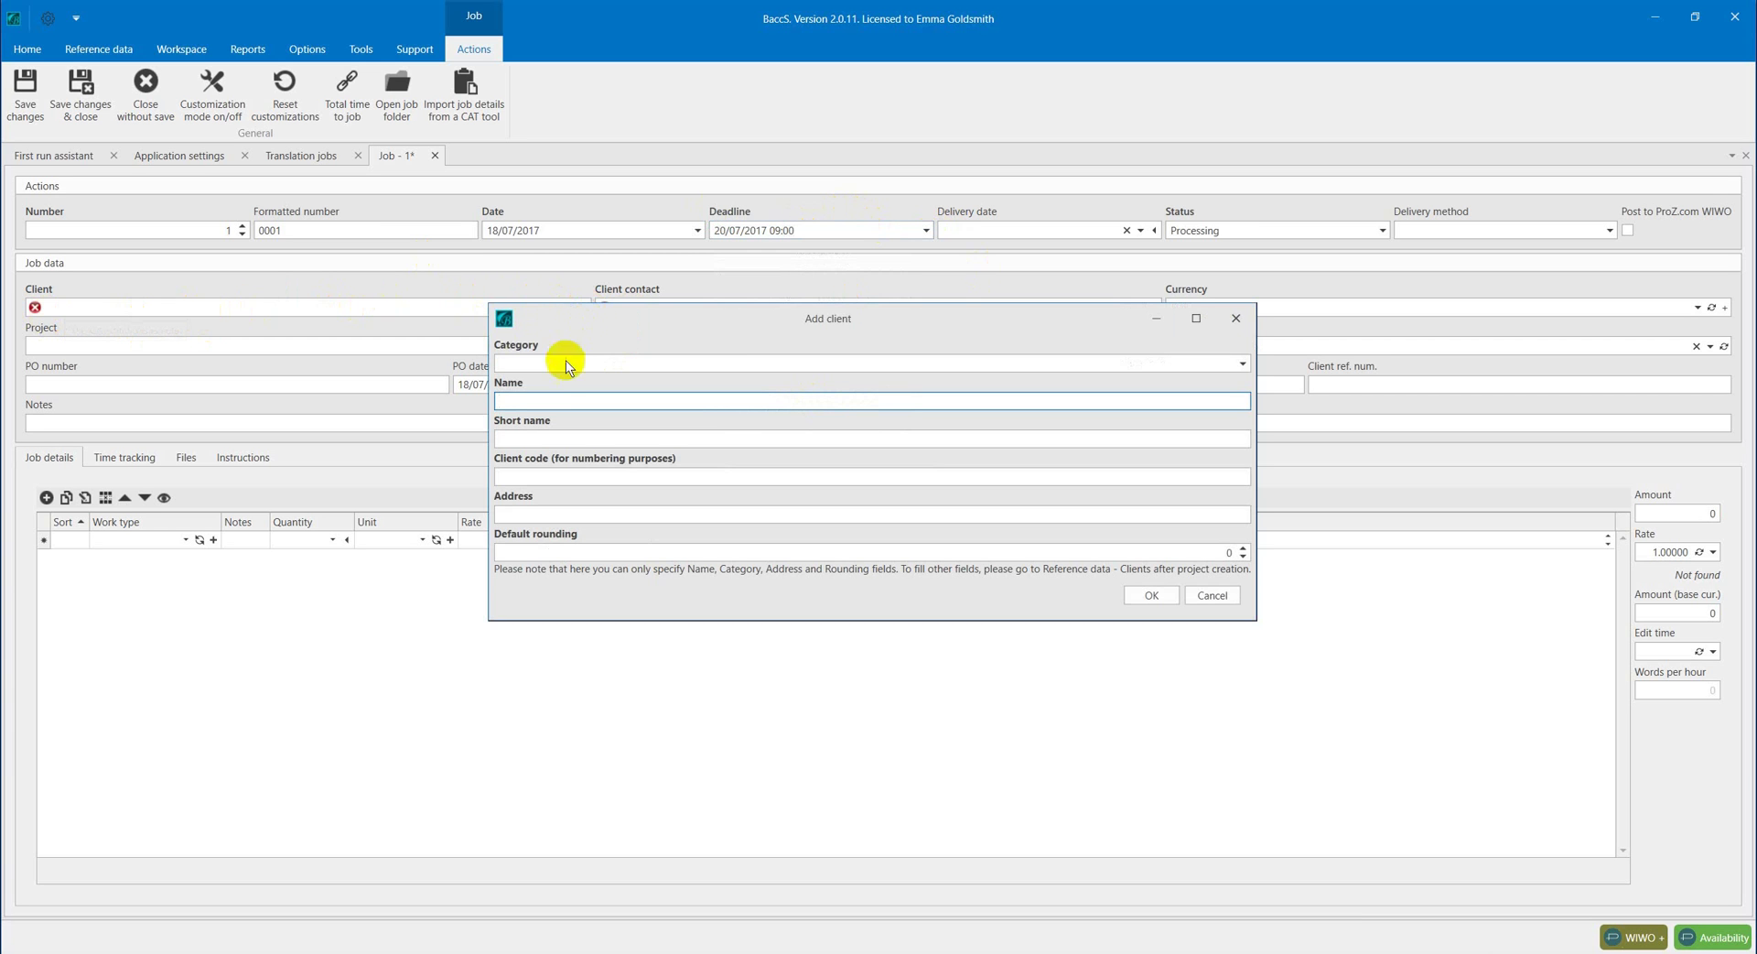
type("C")
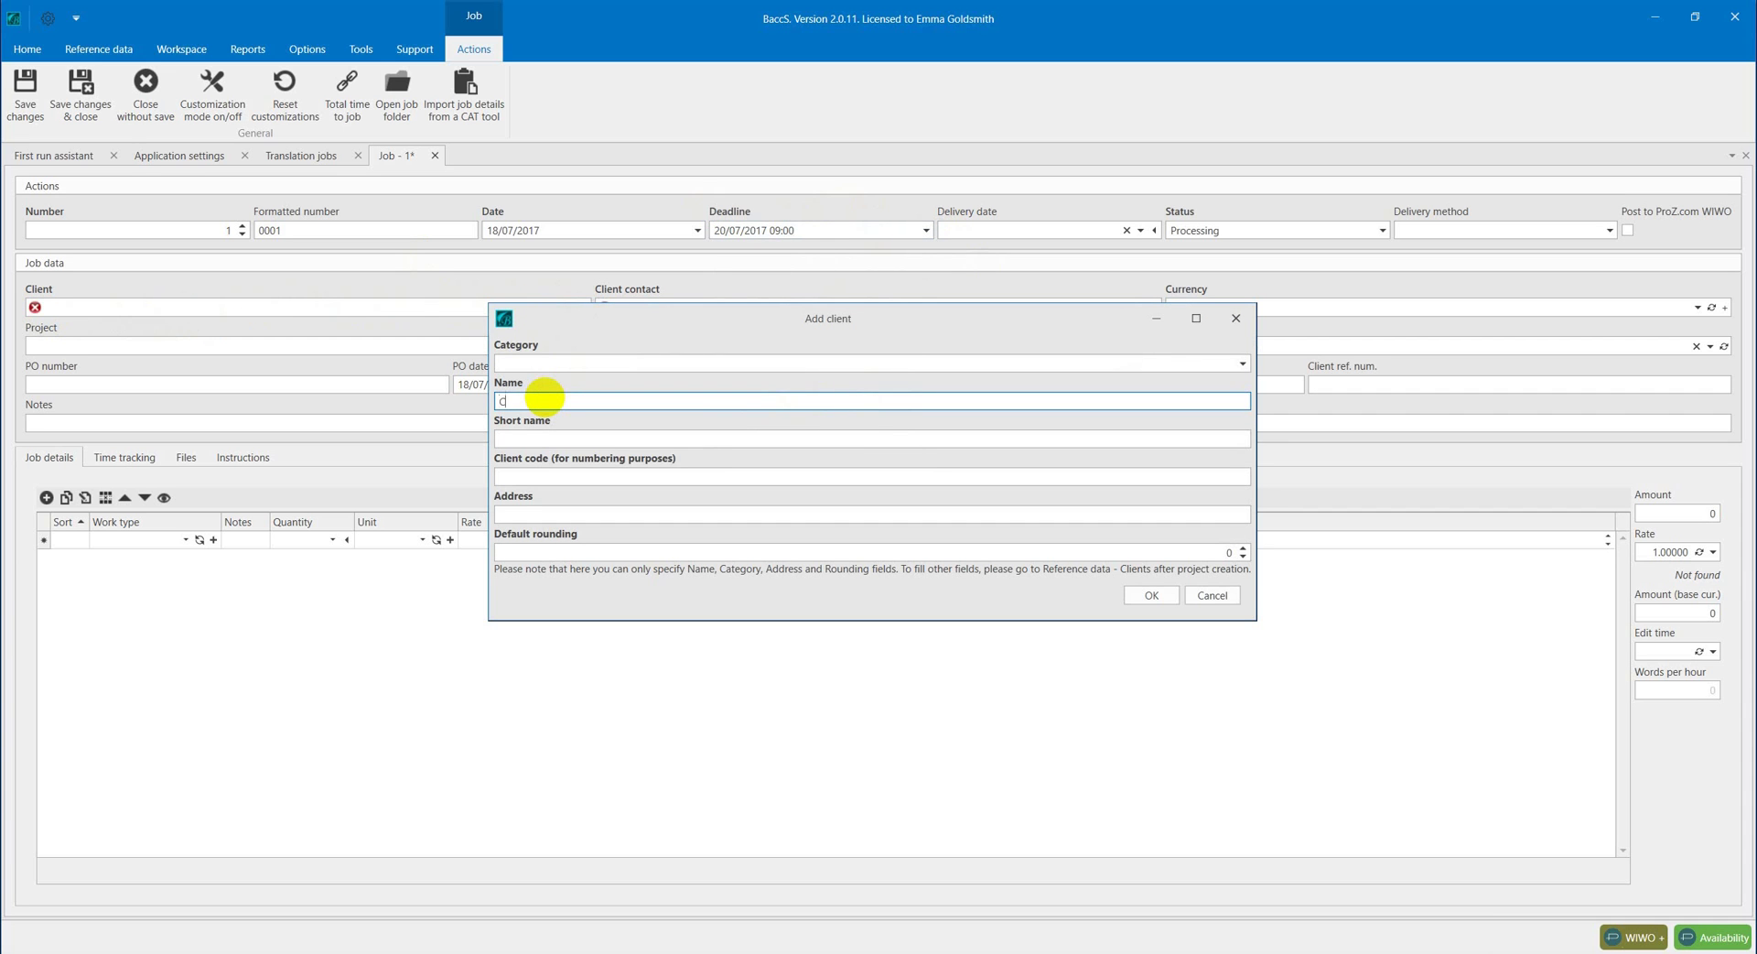
type("lient name")
left_click(513, 513)
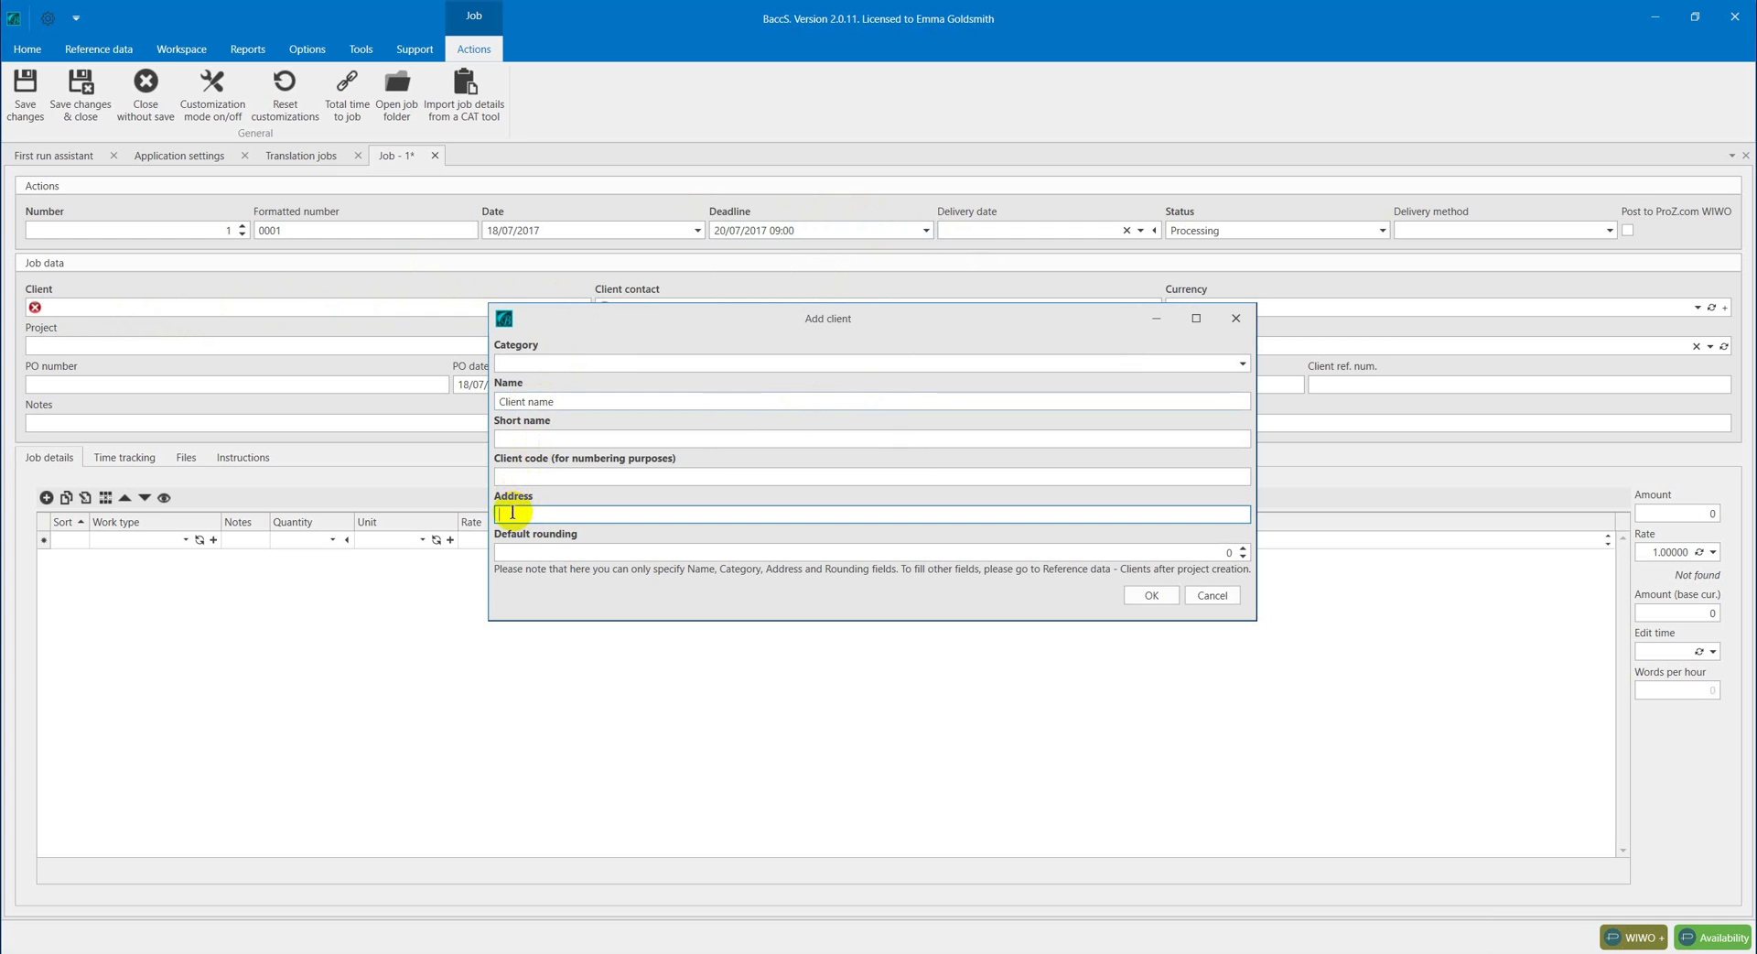
type("address")
left_click(1151, 600)
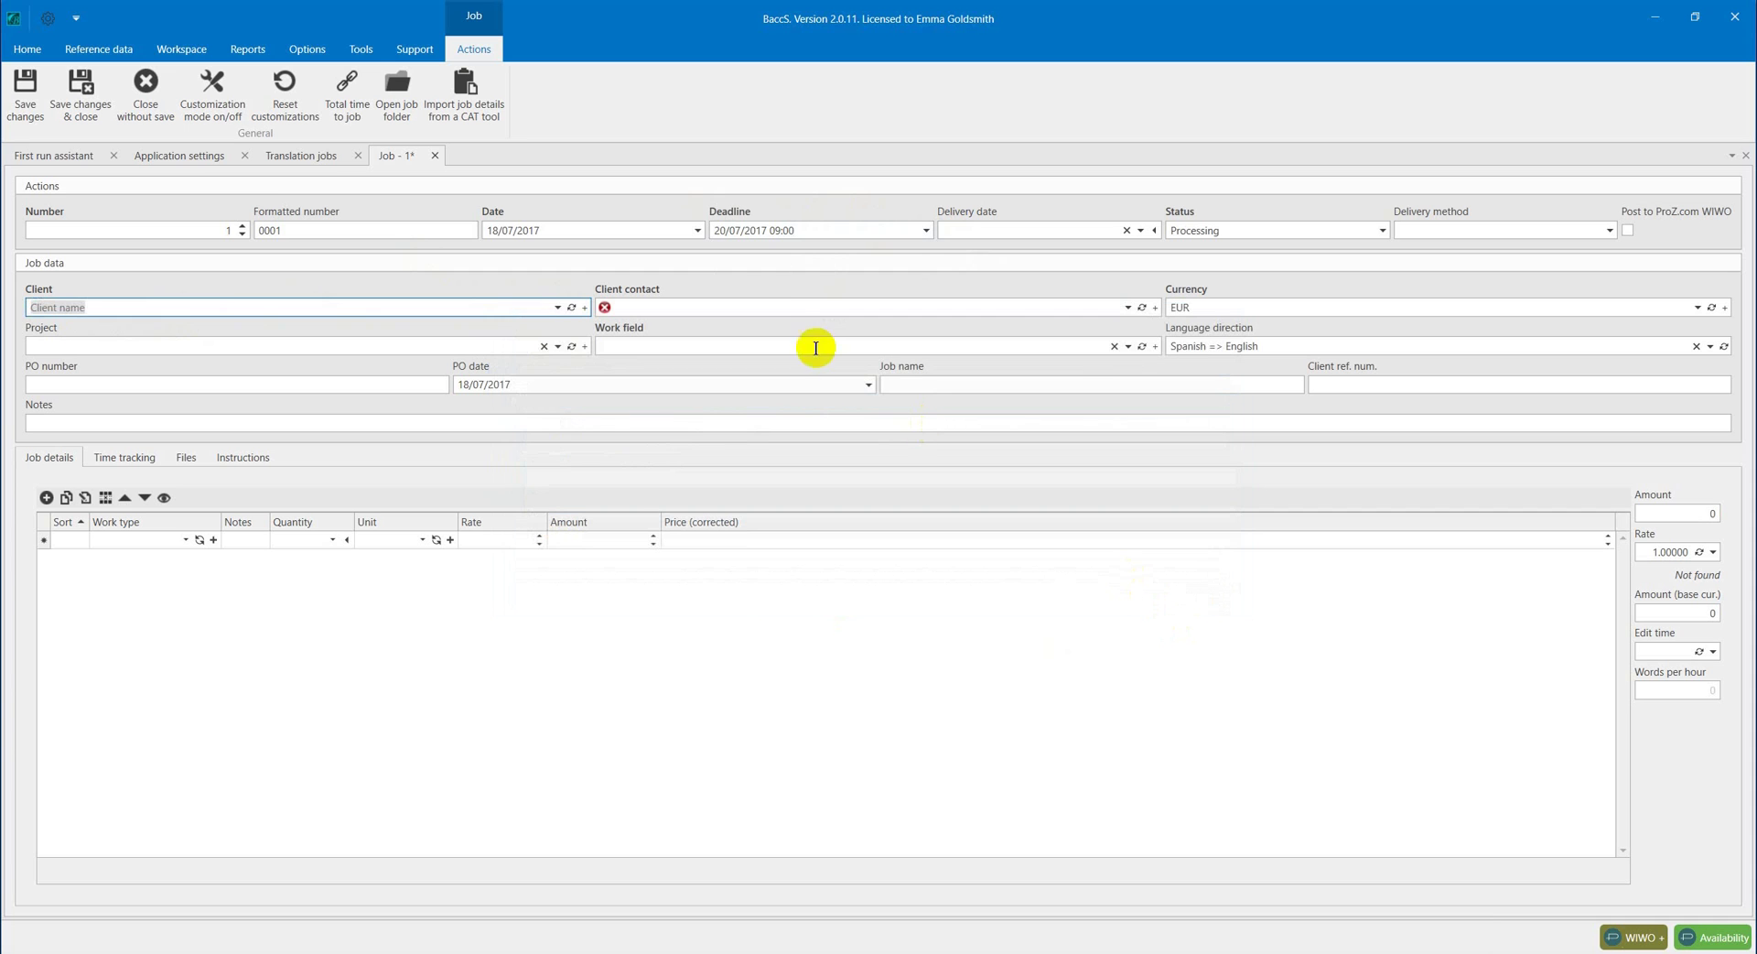
Add a new client contact named "Client contact" to the job
left_click(1156, 309)
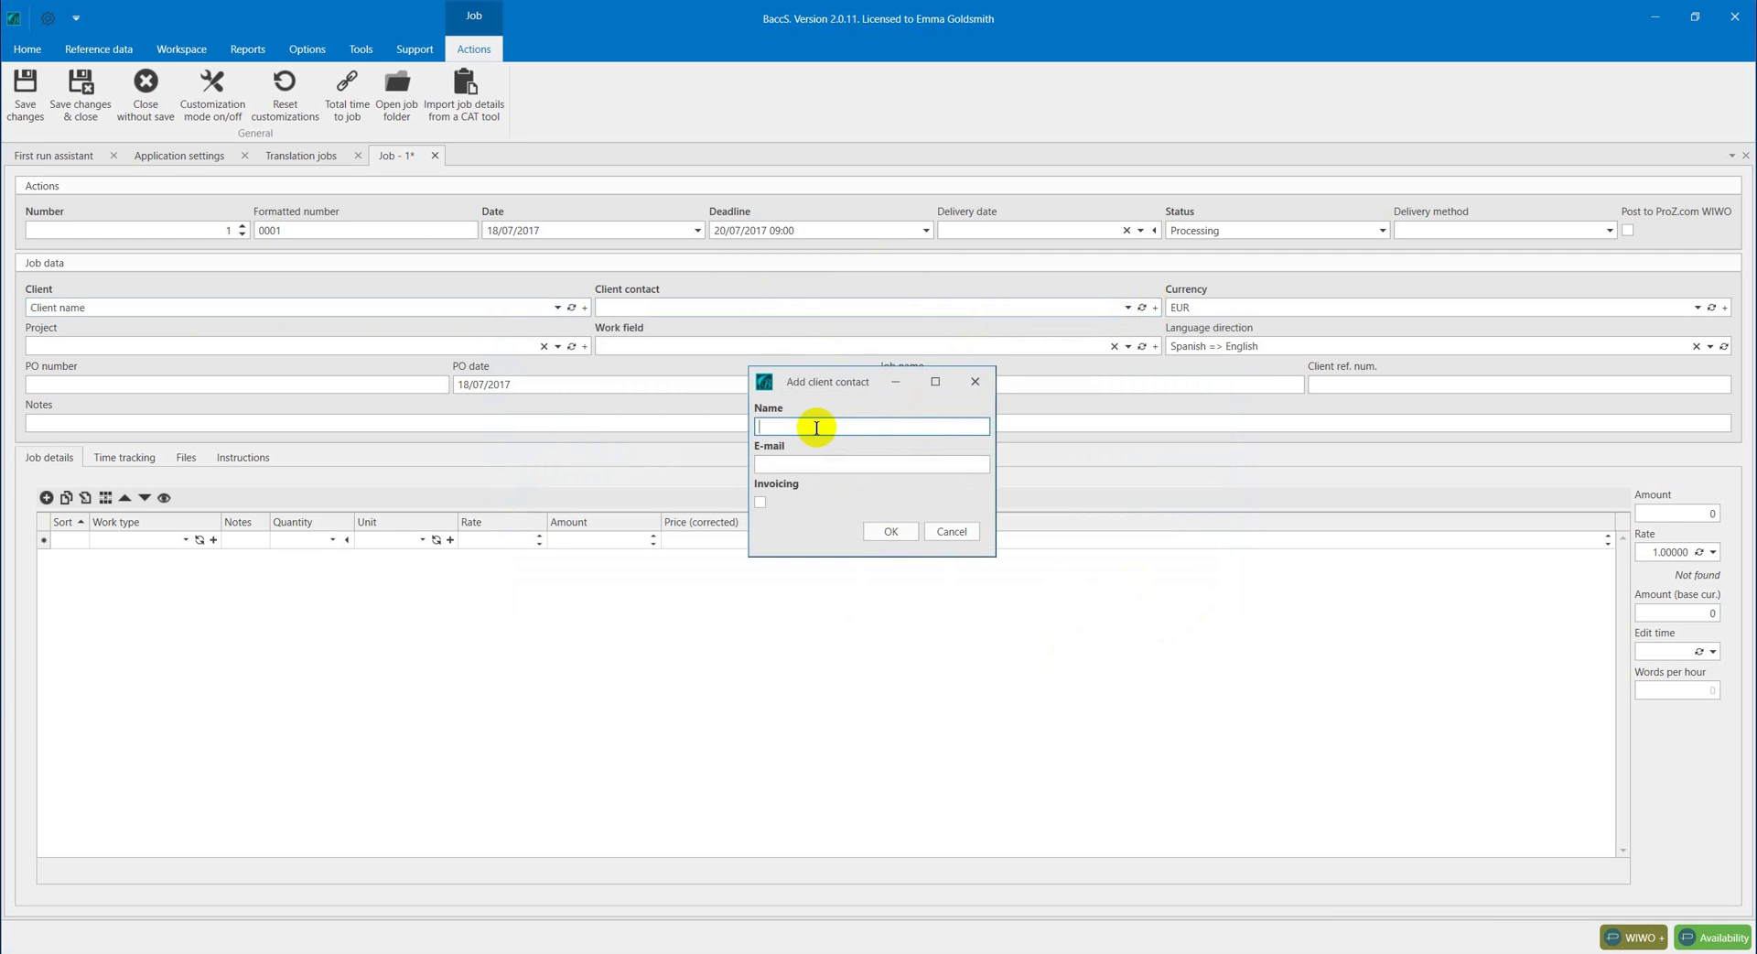
type("Client contact")
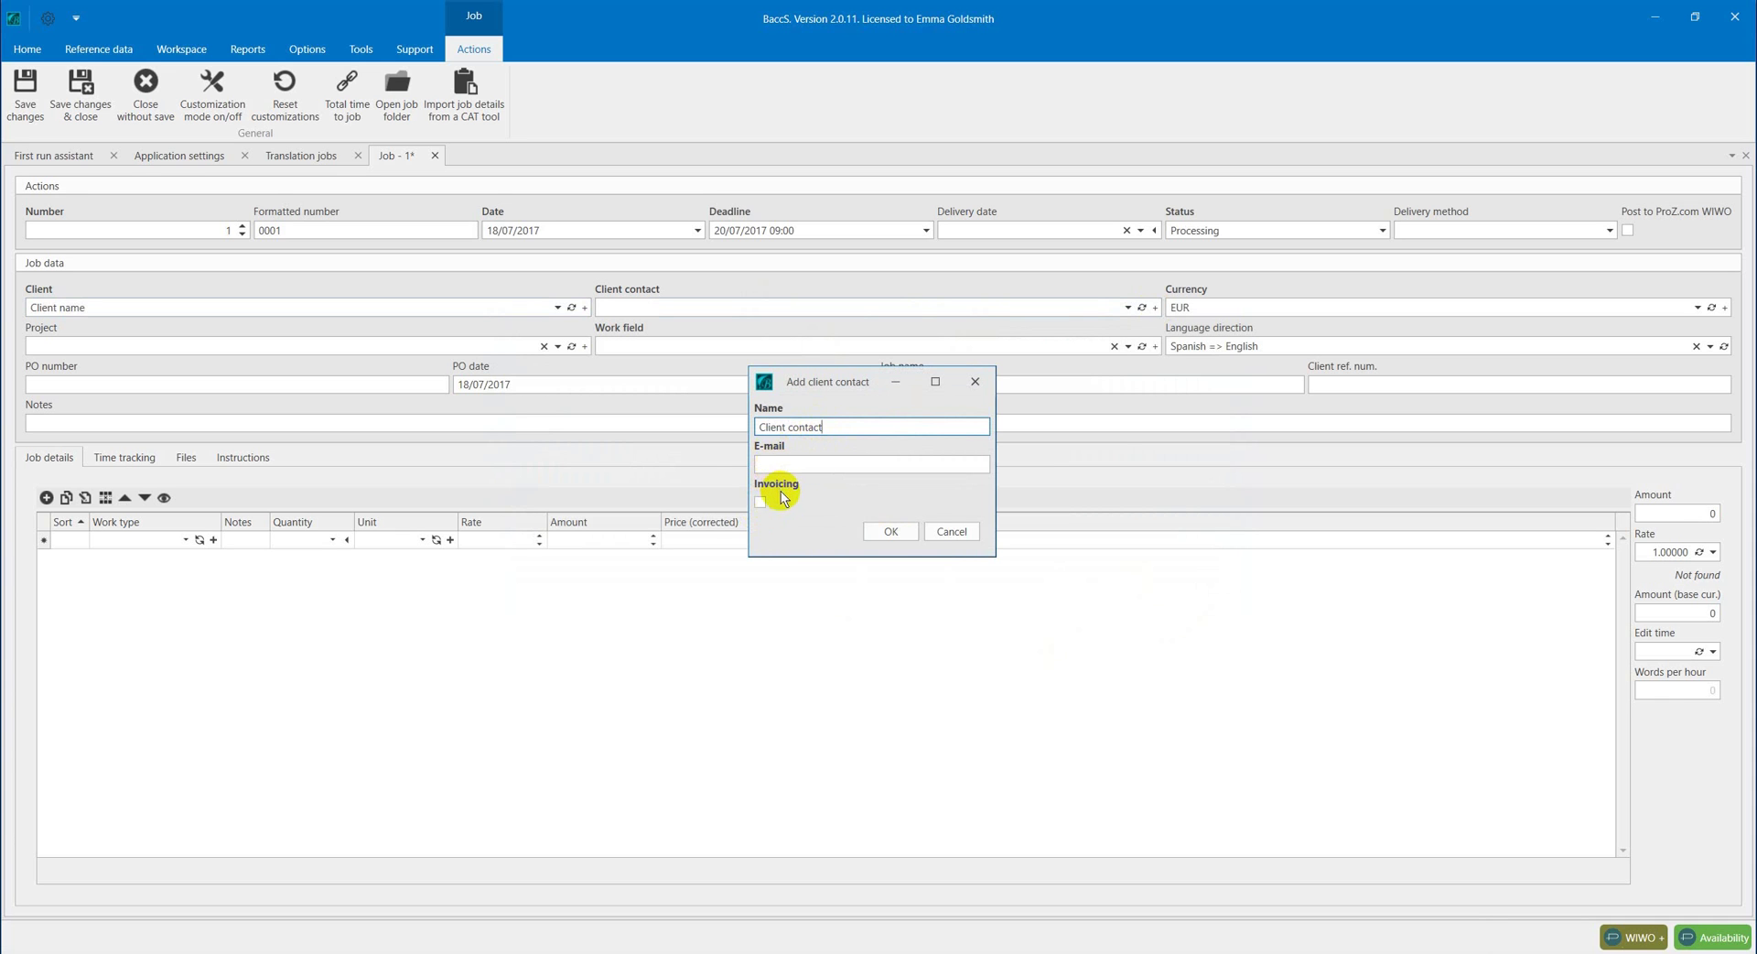
left_click(880, 533)
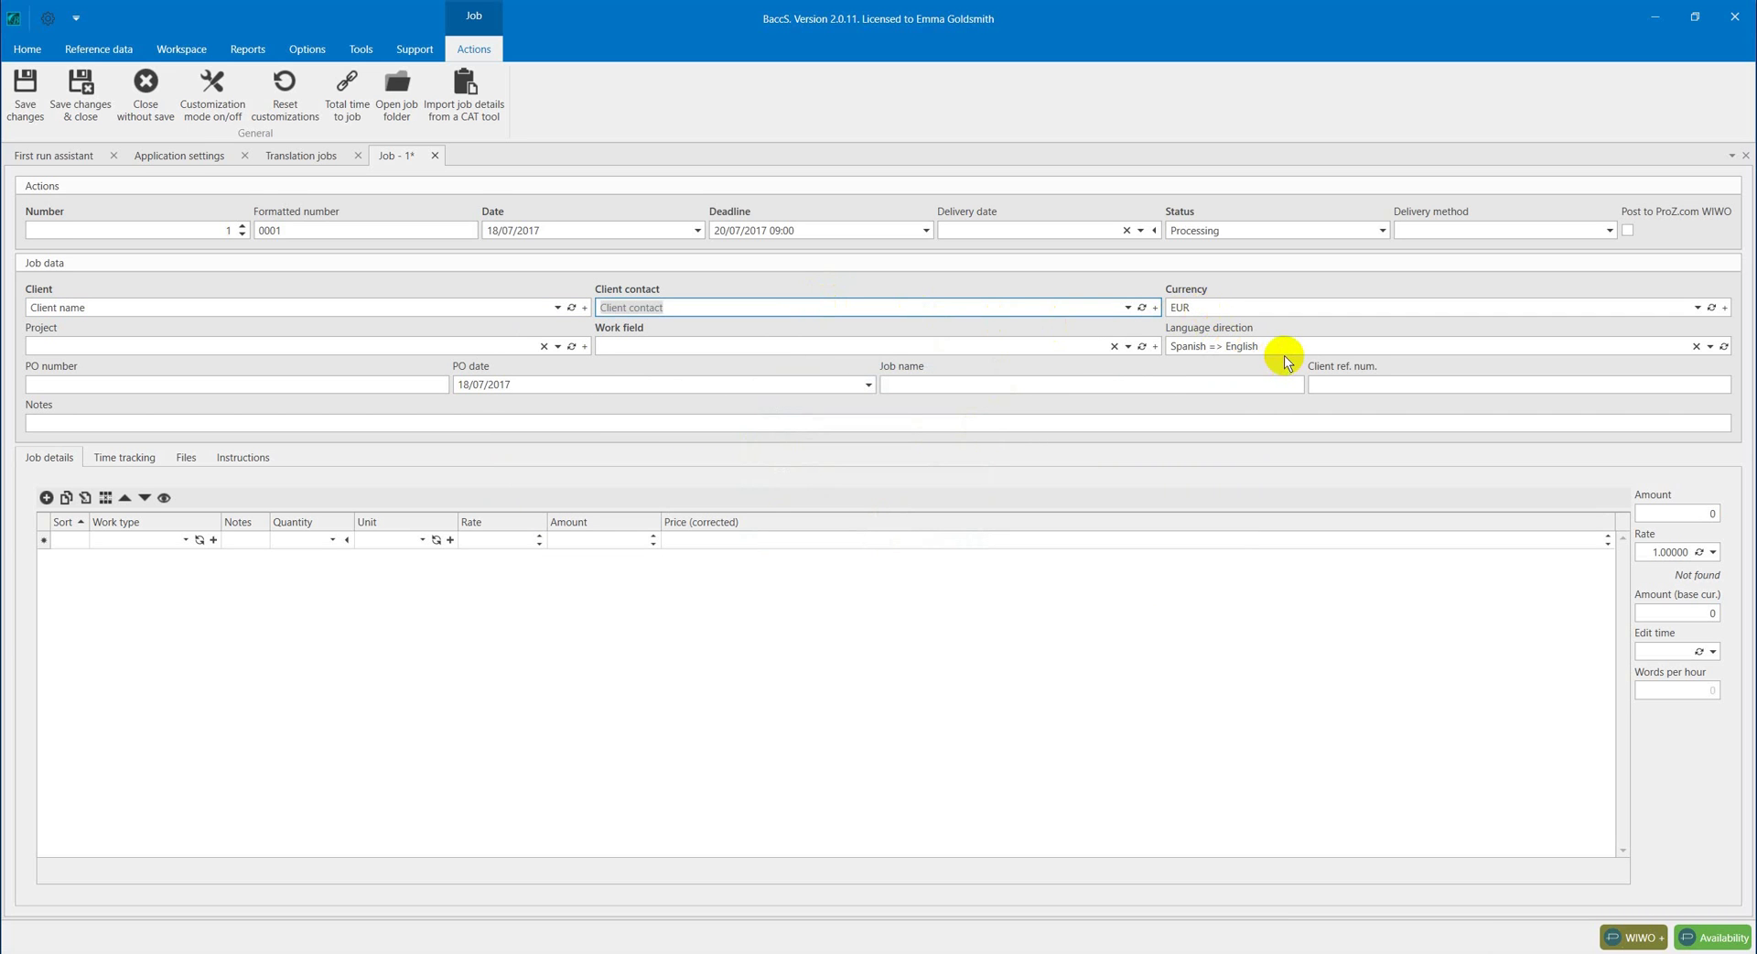
Fill in the job's PO number and set its job name to "Job name"
left_click(127, 386)
type("1234")
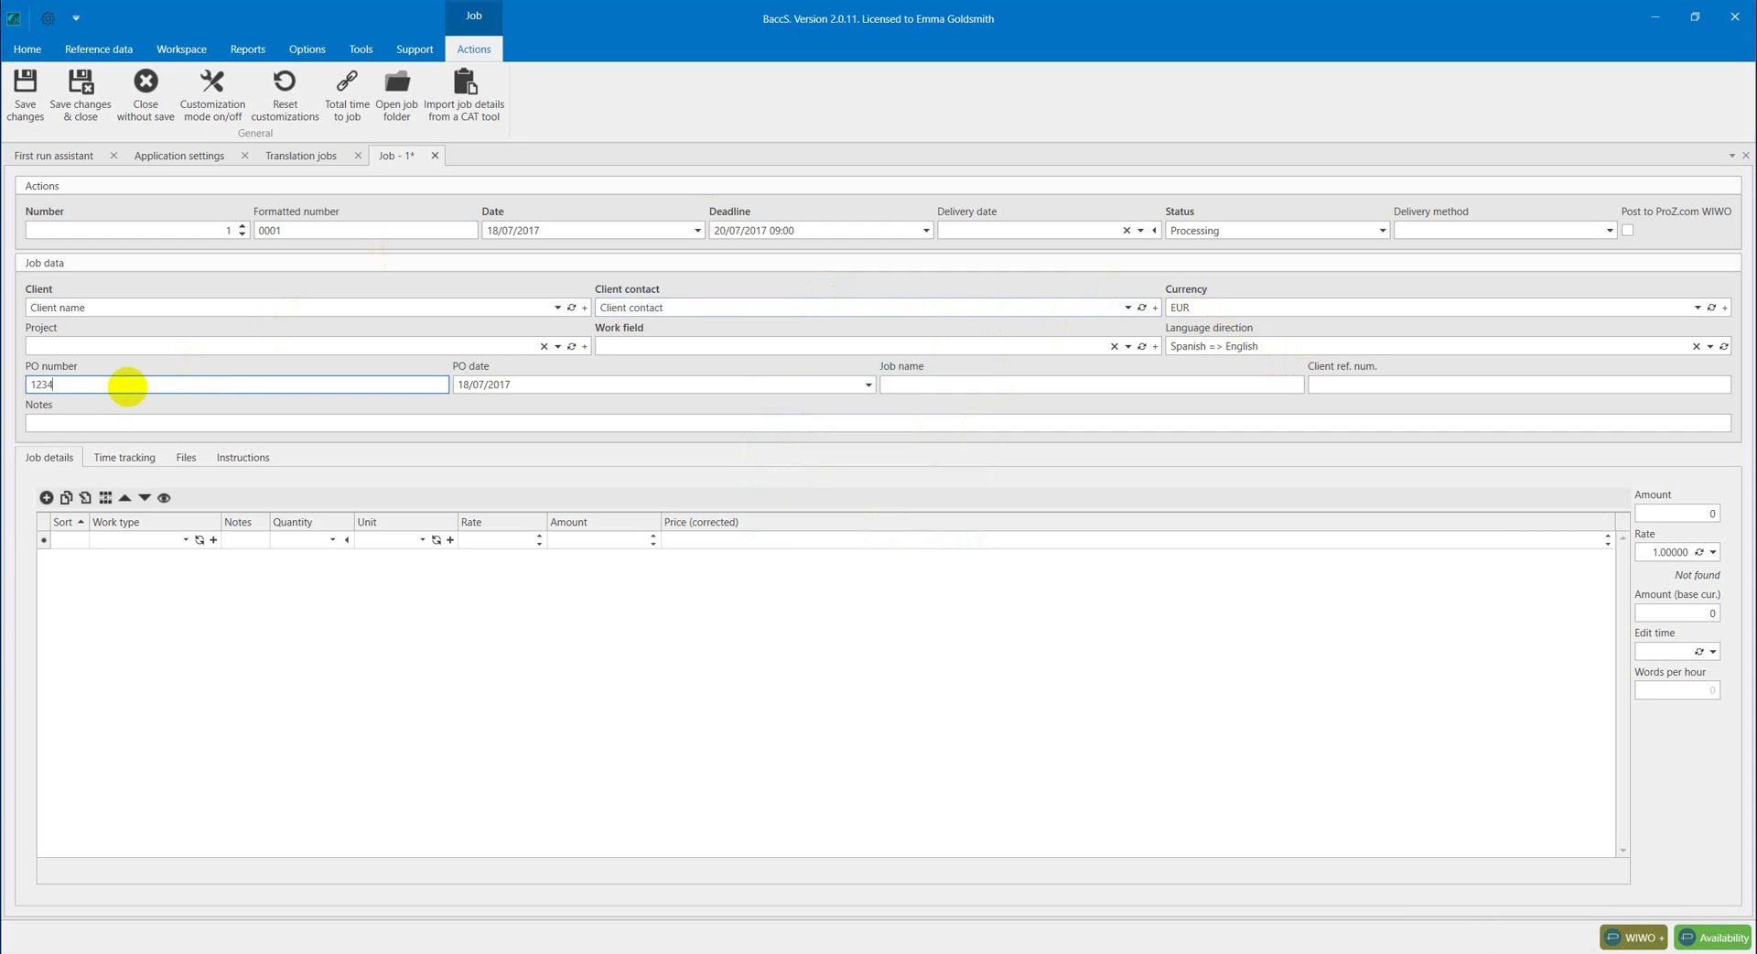
left_click(894, 384)
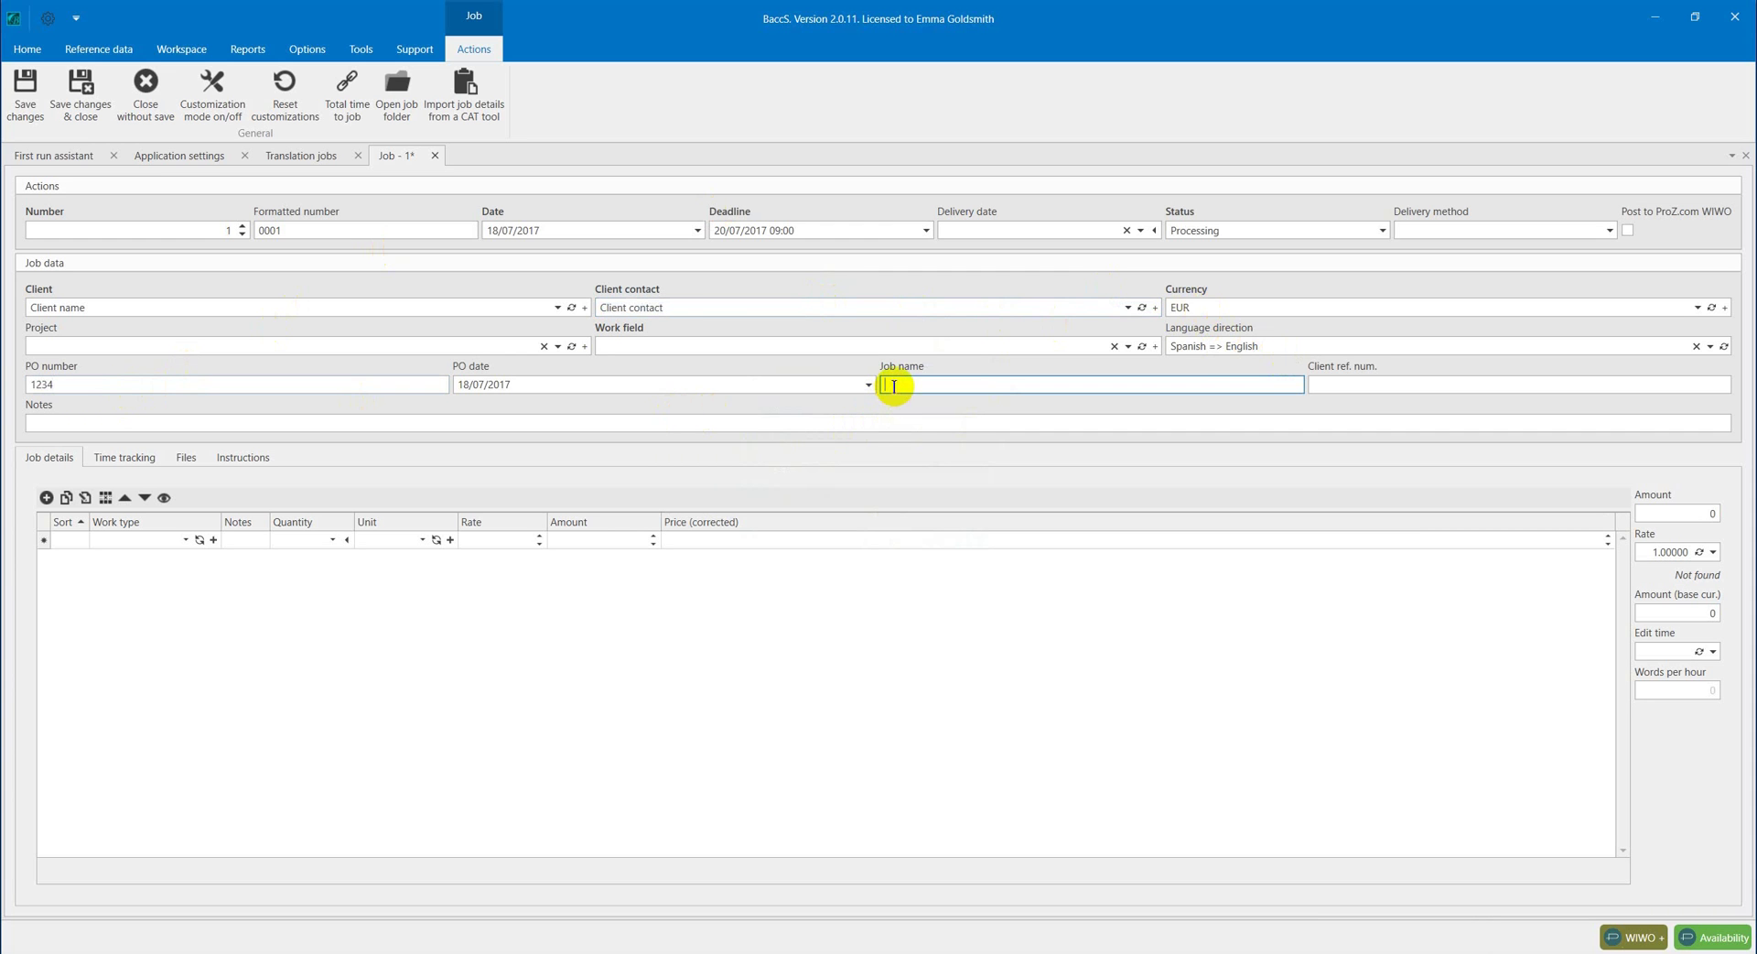
type("Job name")
Add a row to the job details and create a new work type named "Translation" for it
left_click(69, 463)
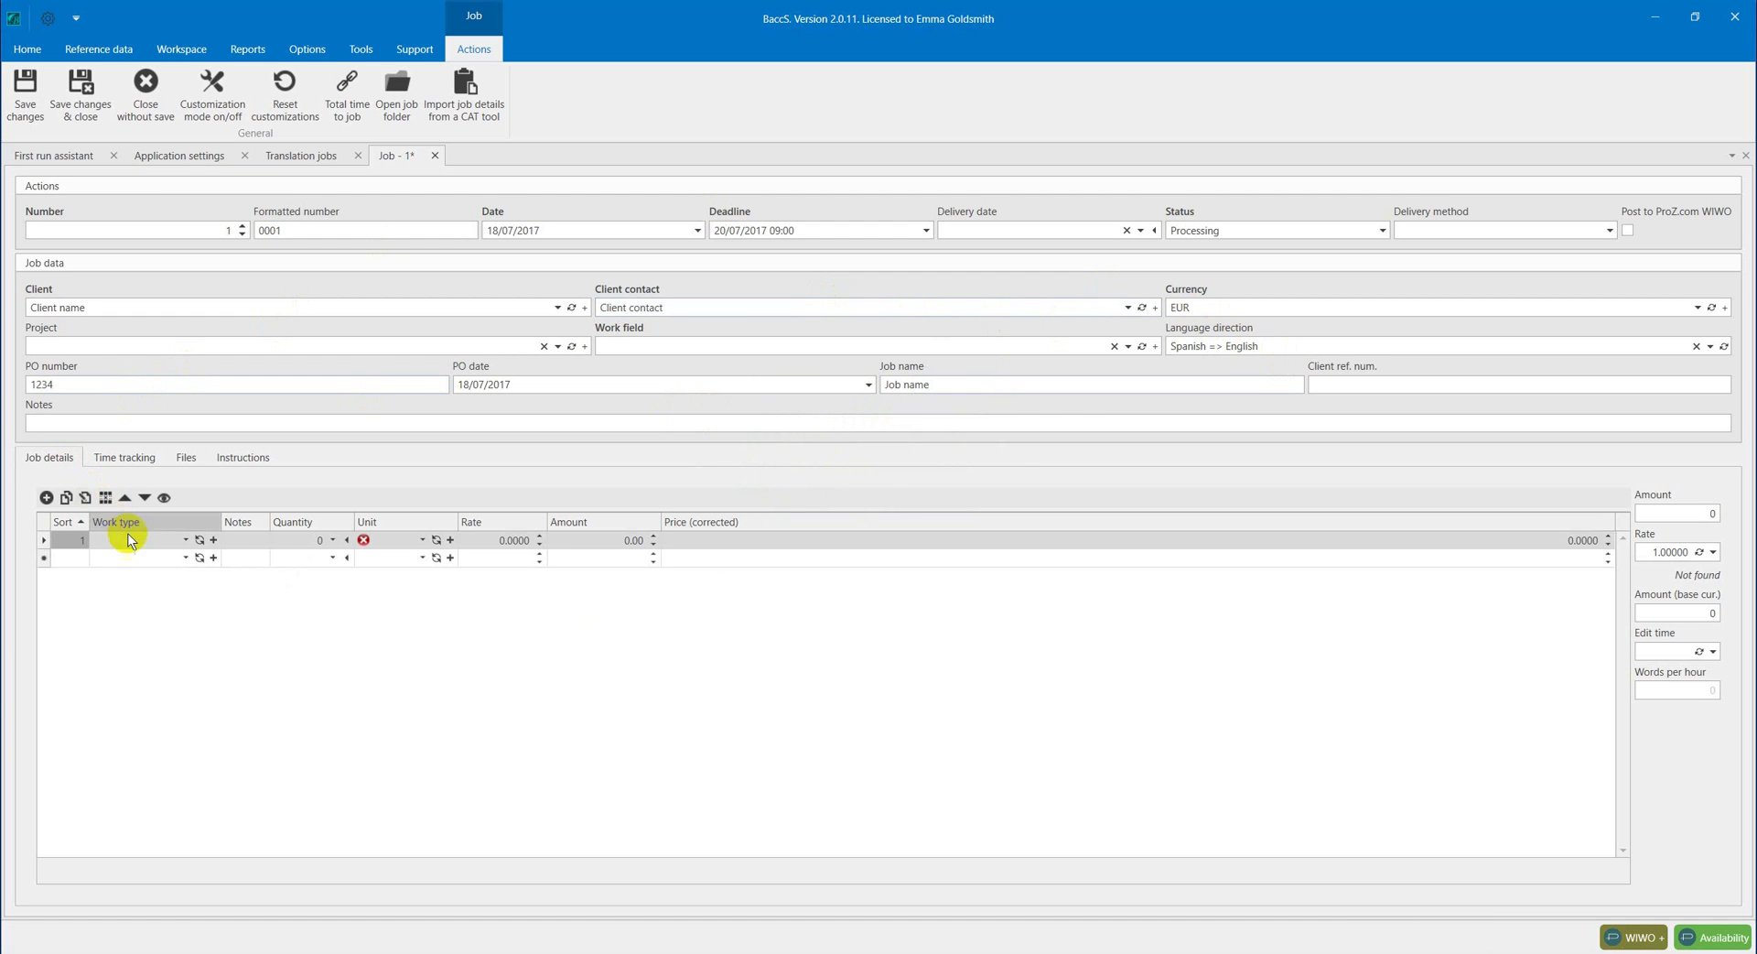
left_click(188, 542)
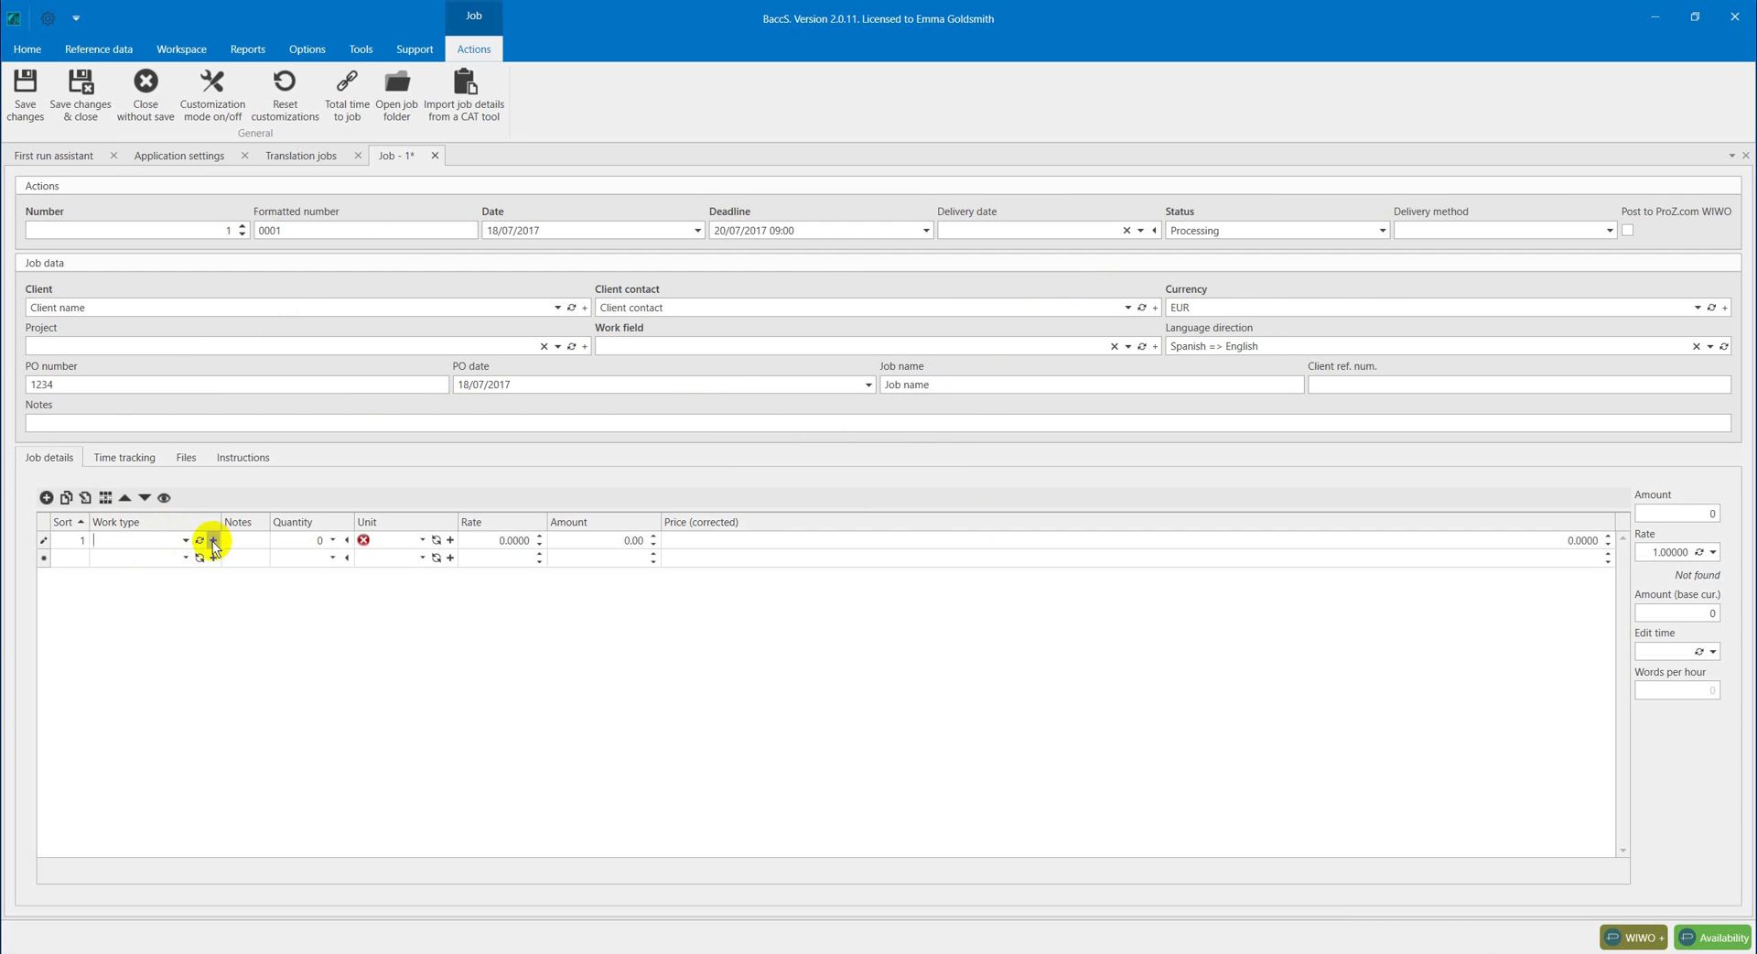
left_click(213, 541)
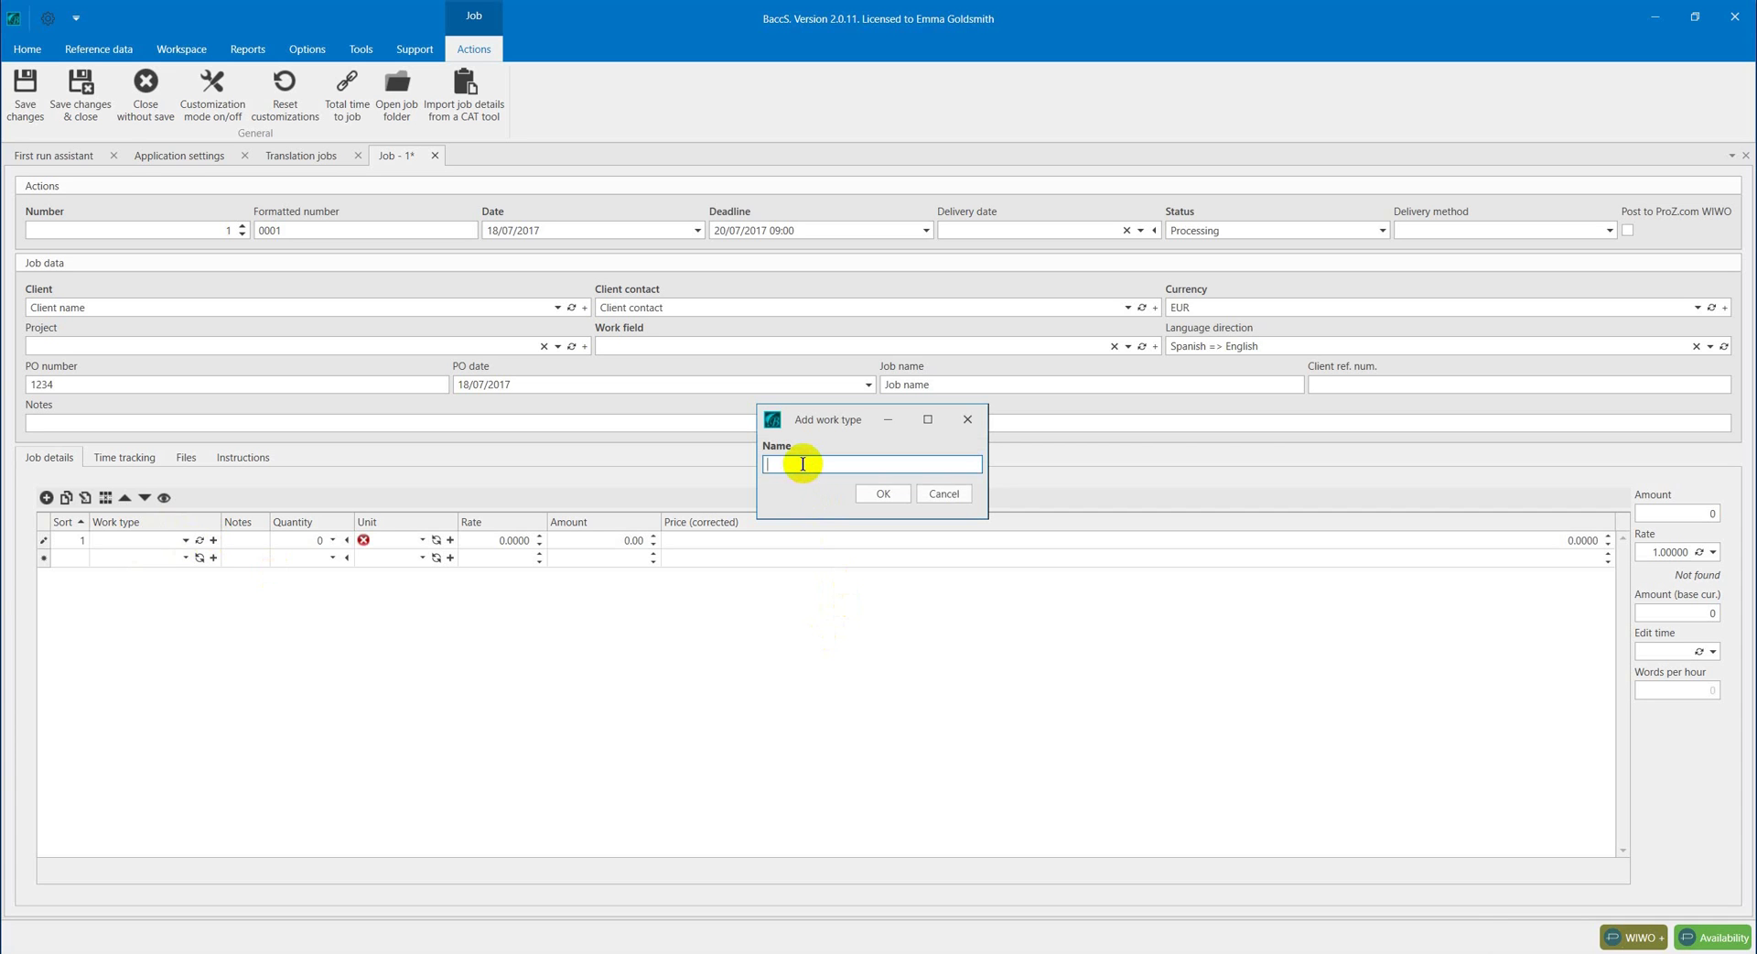
type("Translation")
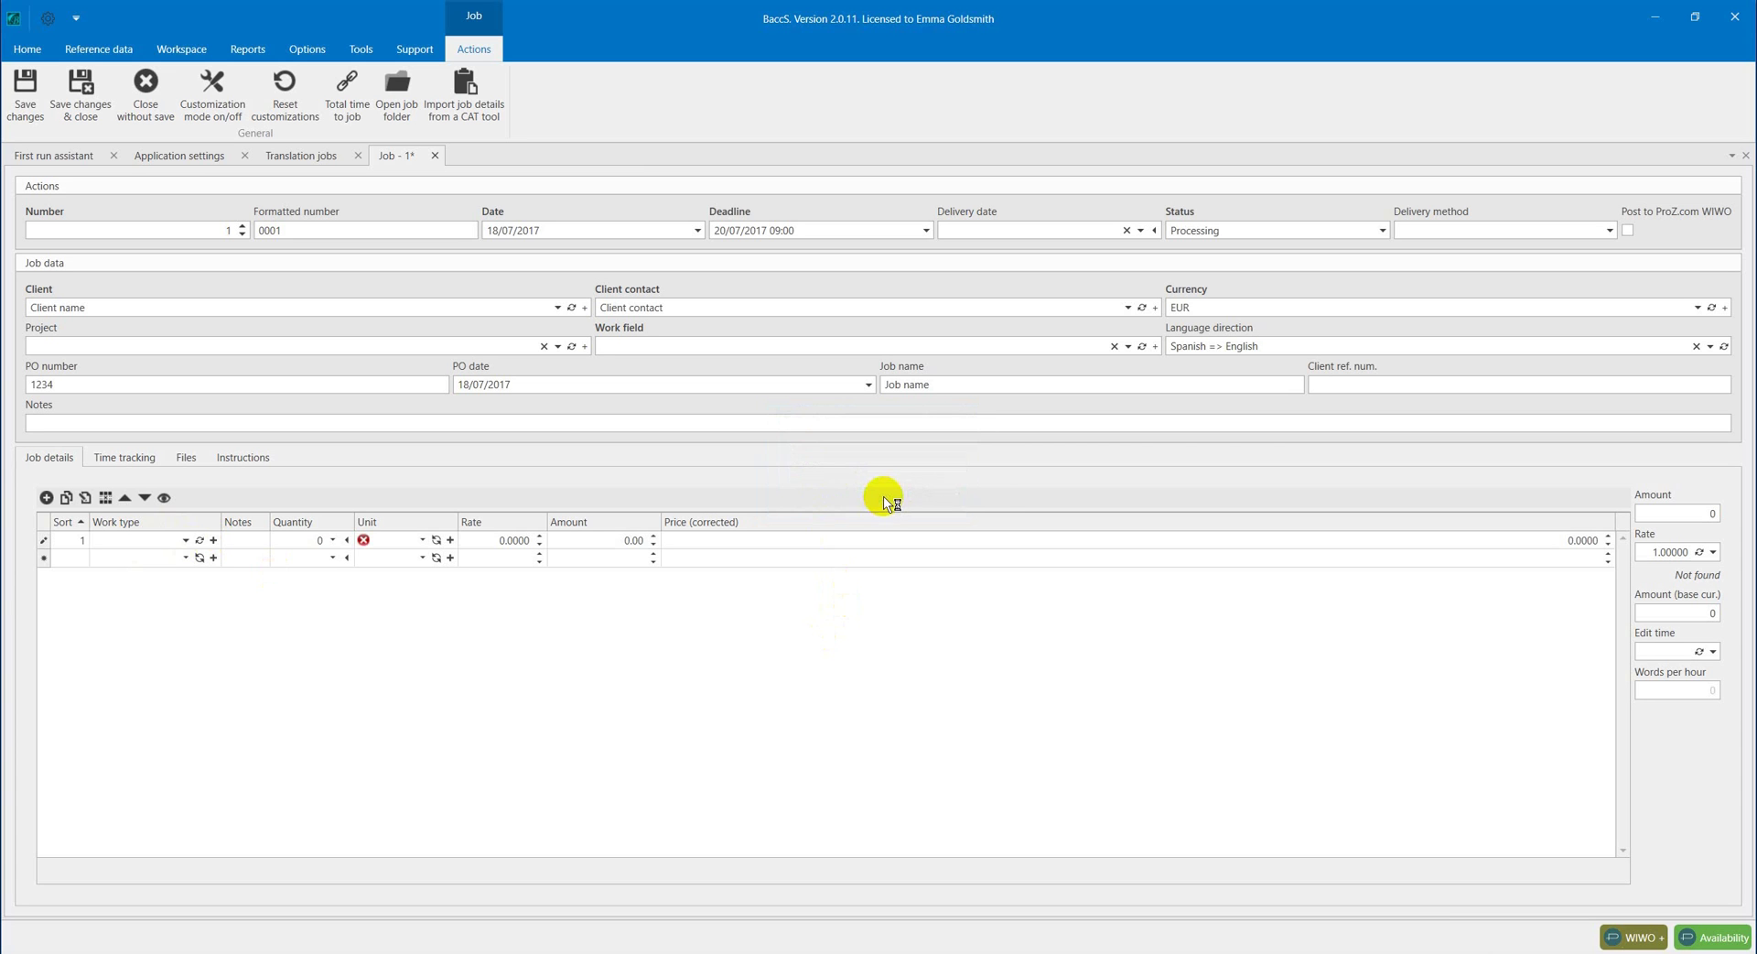
Assign the Translation work type to the first job details row and set its quantity to 2000
left_click(188, 542)
left_click(111, 557)
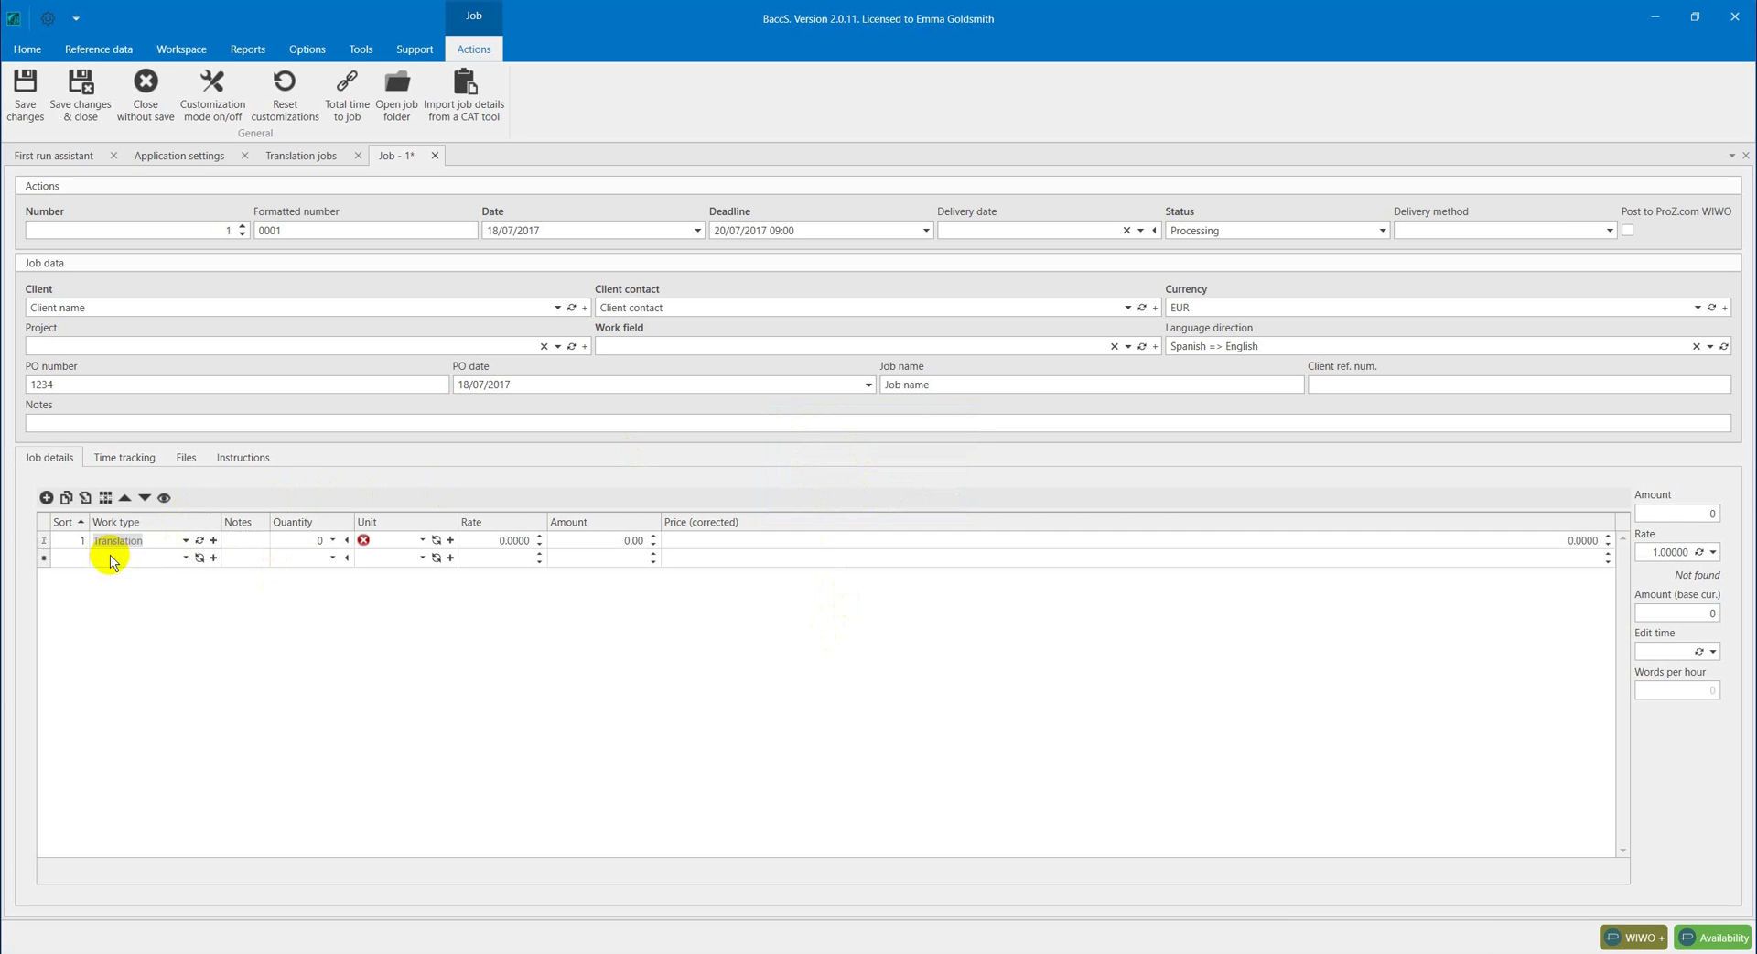
left_click(200, 540)
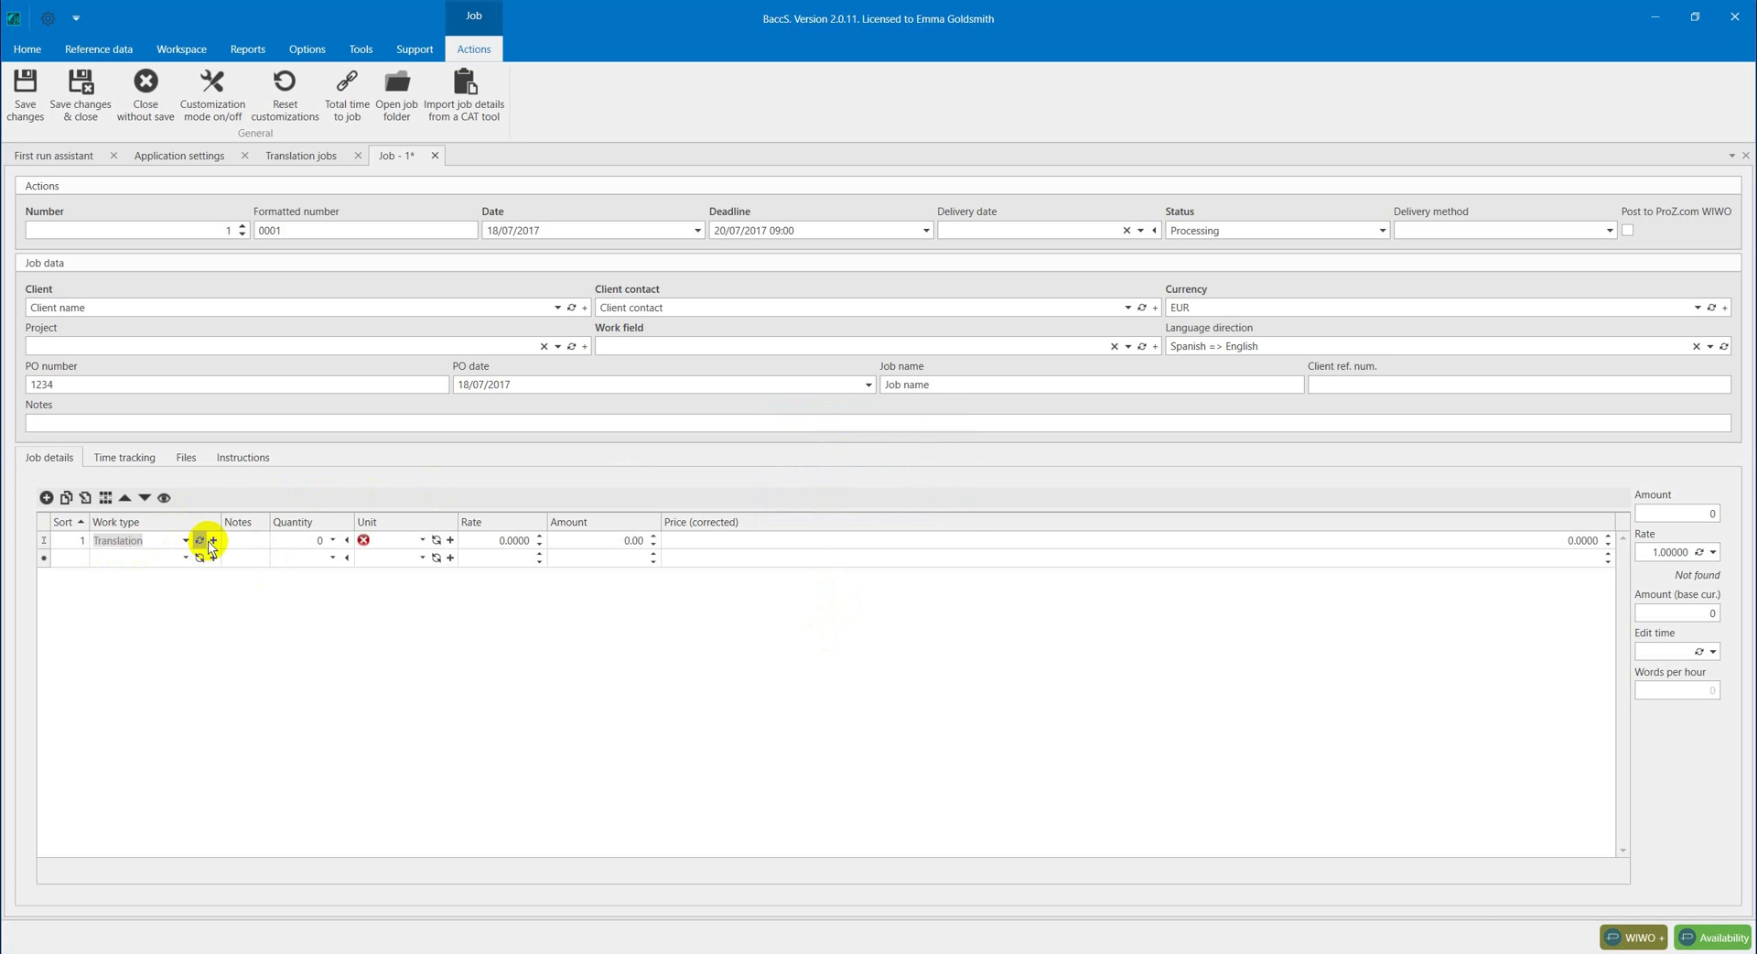
left_click(266, 548)
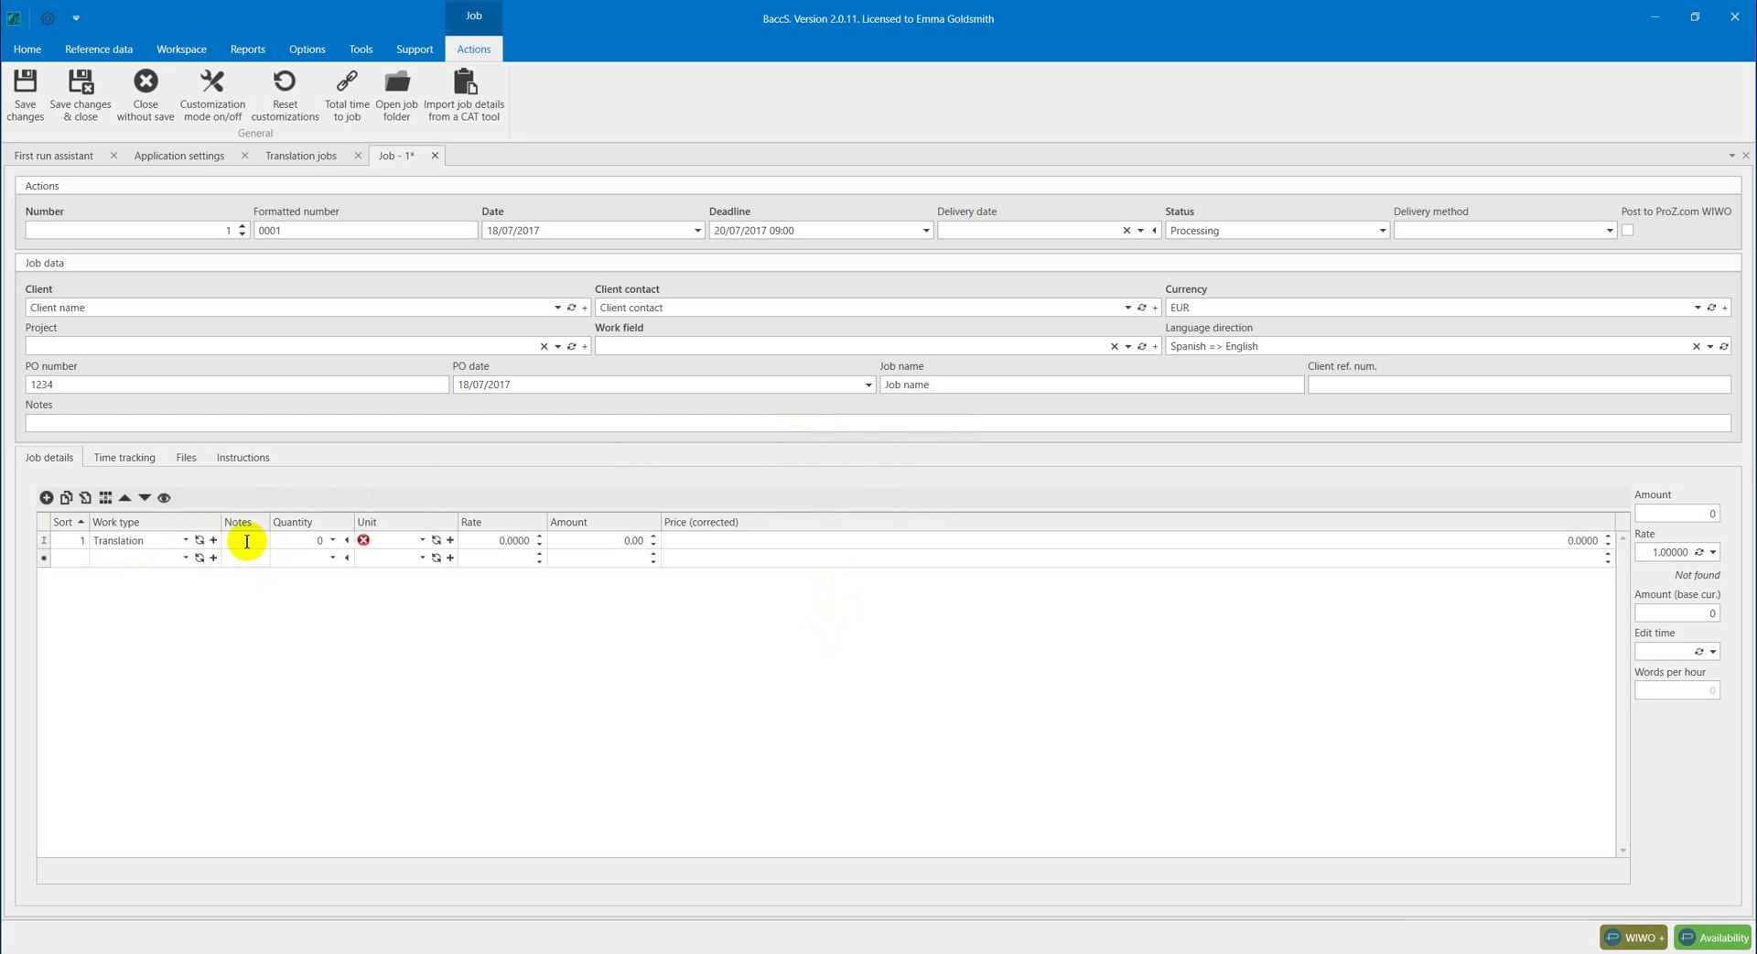
left_click(248, 547)
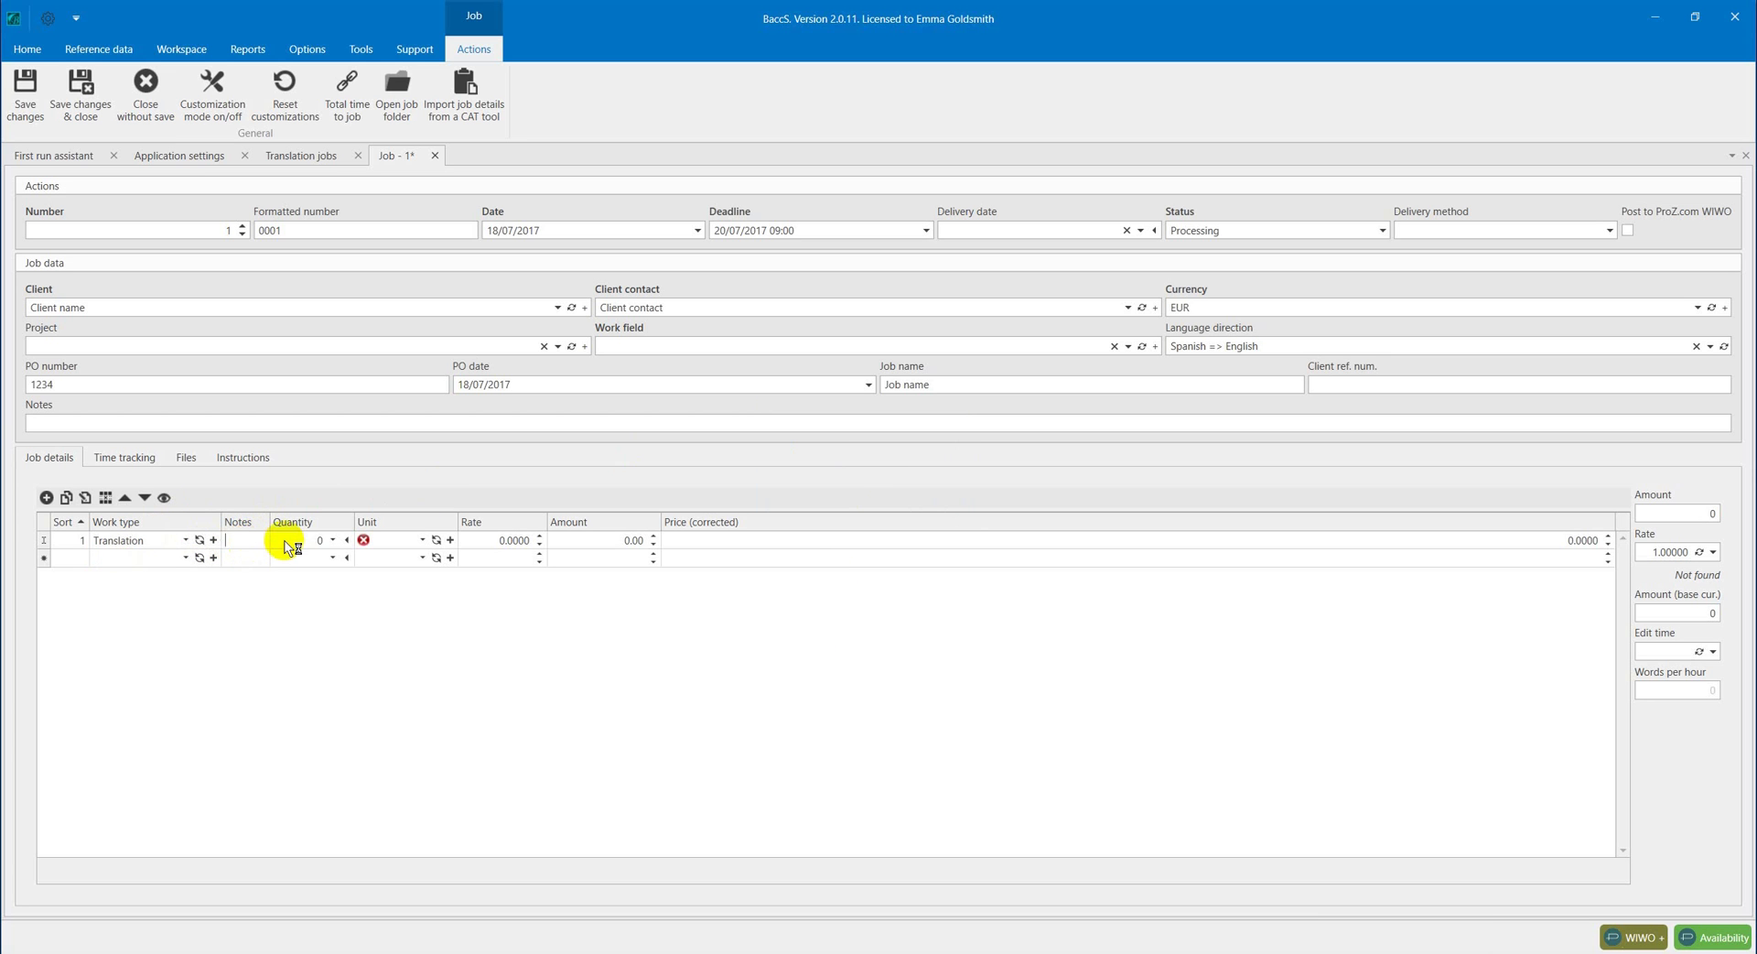
left_click(318, 548)
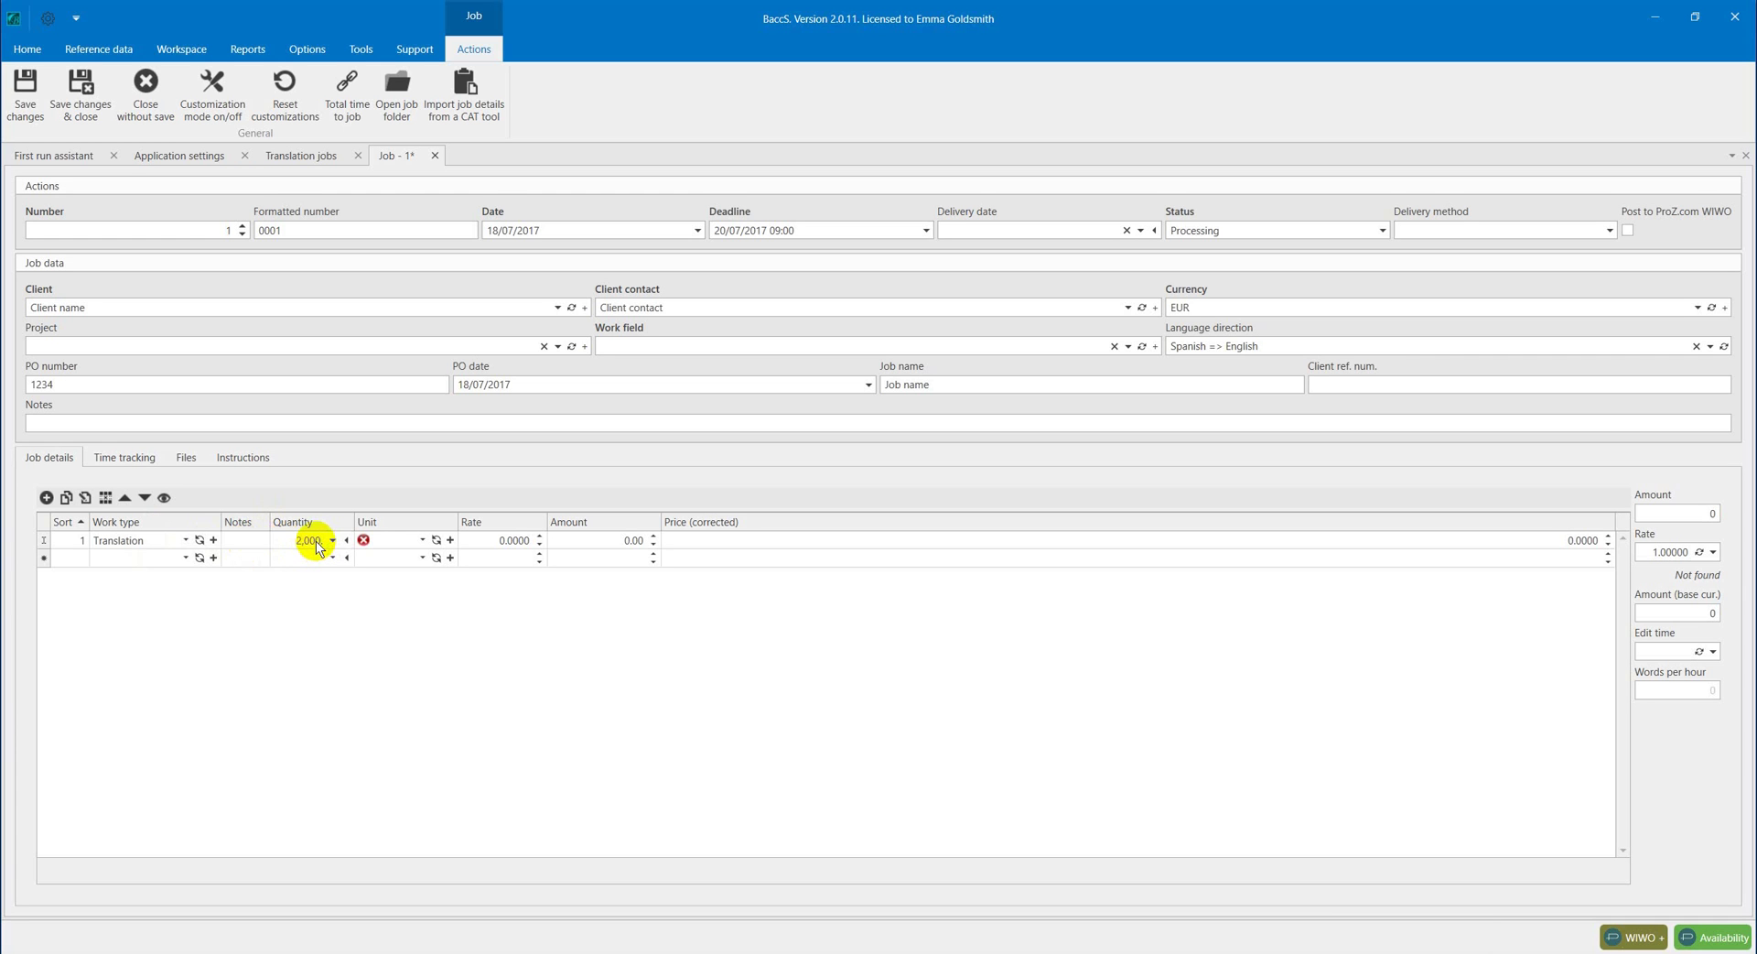
Create a new unit named "Source word" for the Translation row
left_click(375, 540)
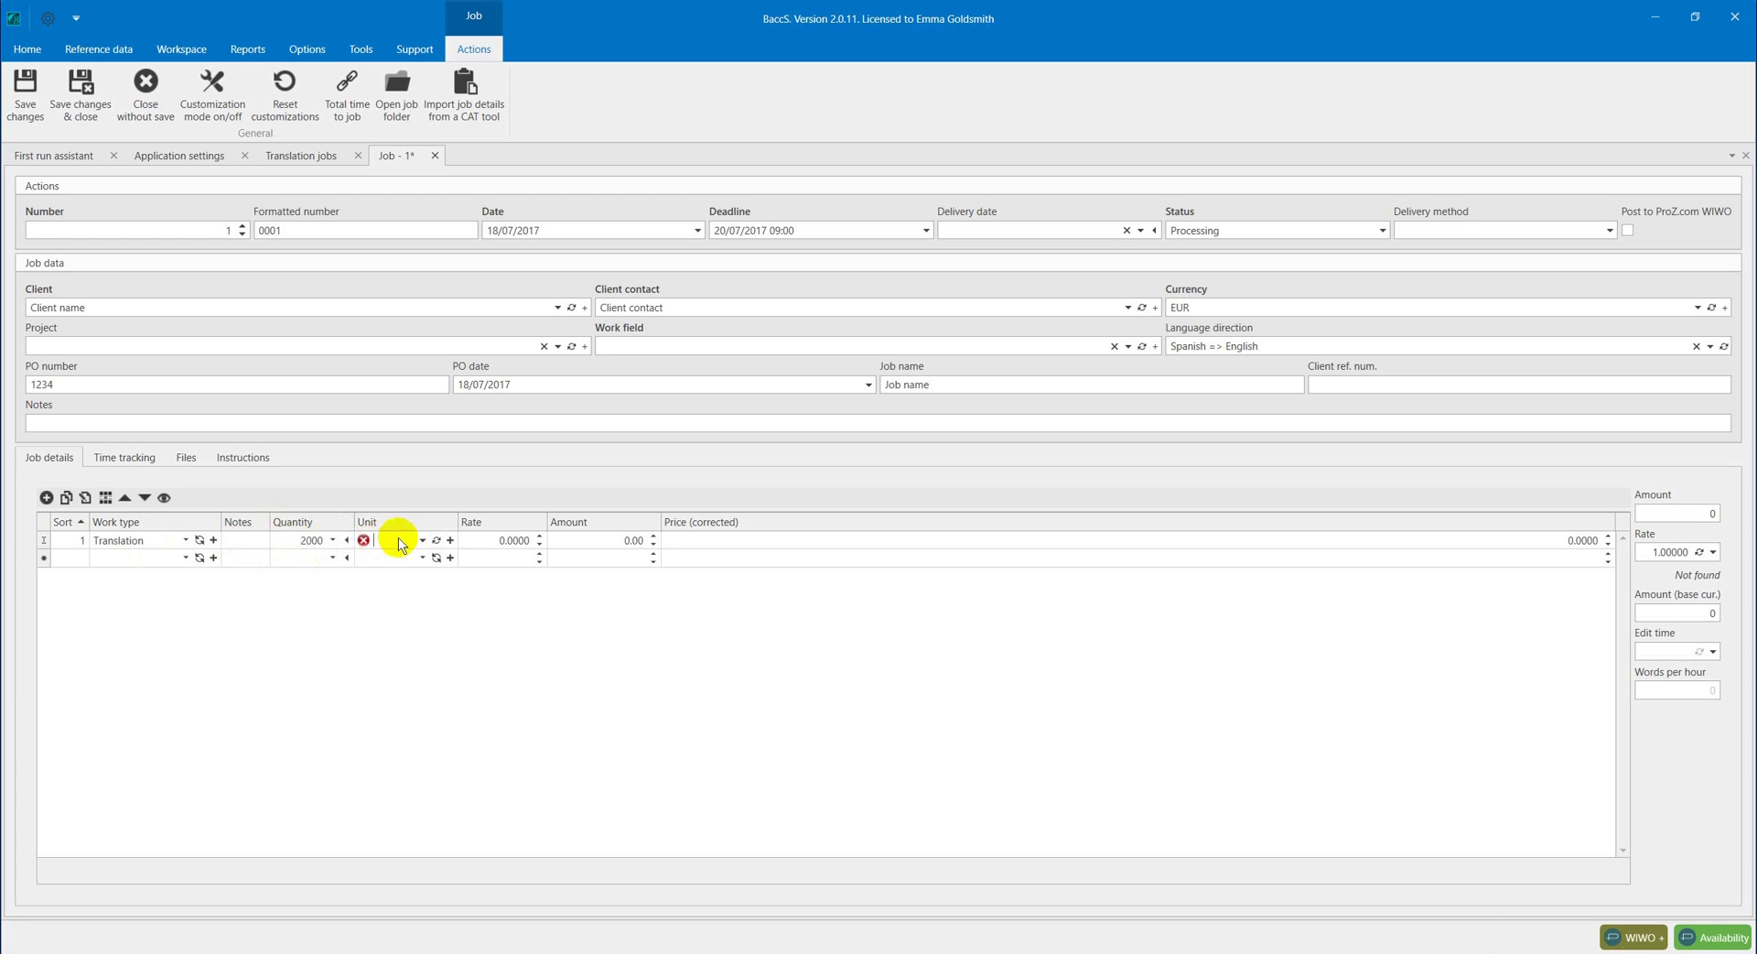
left_click(450, 541)
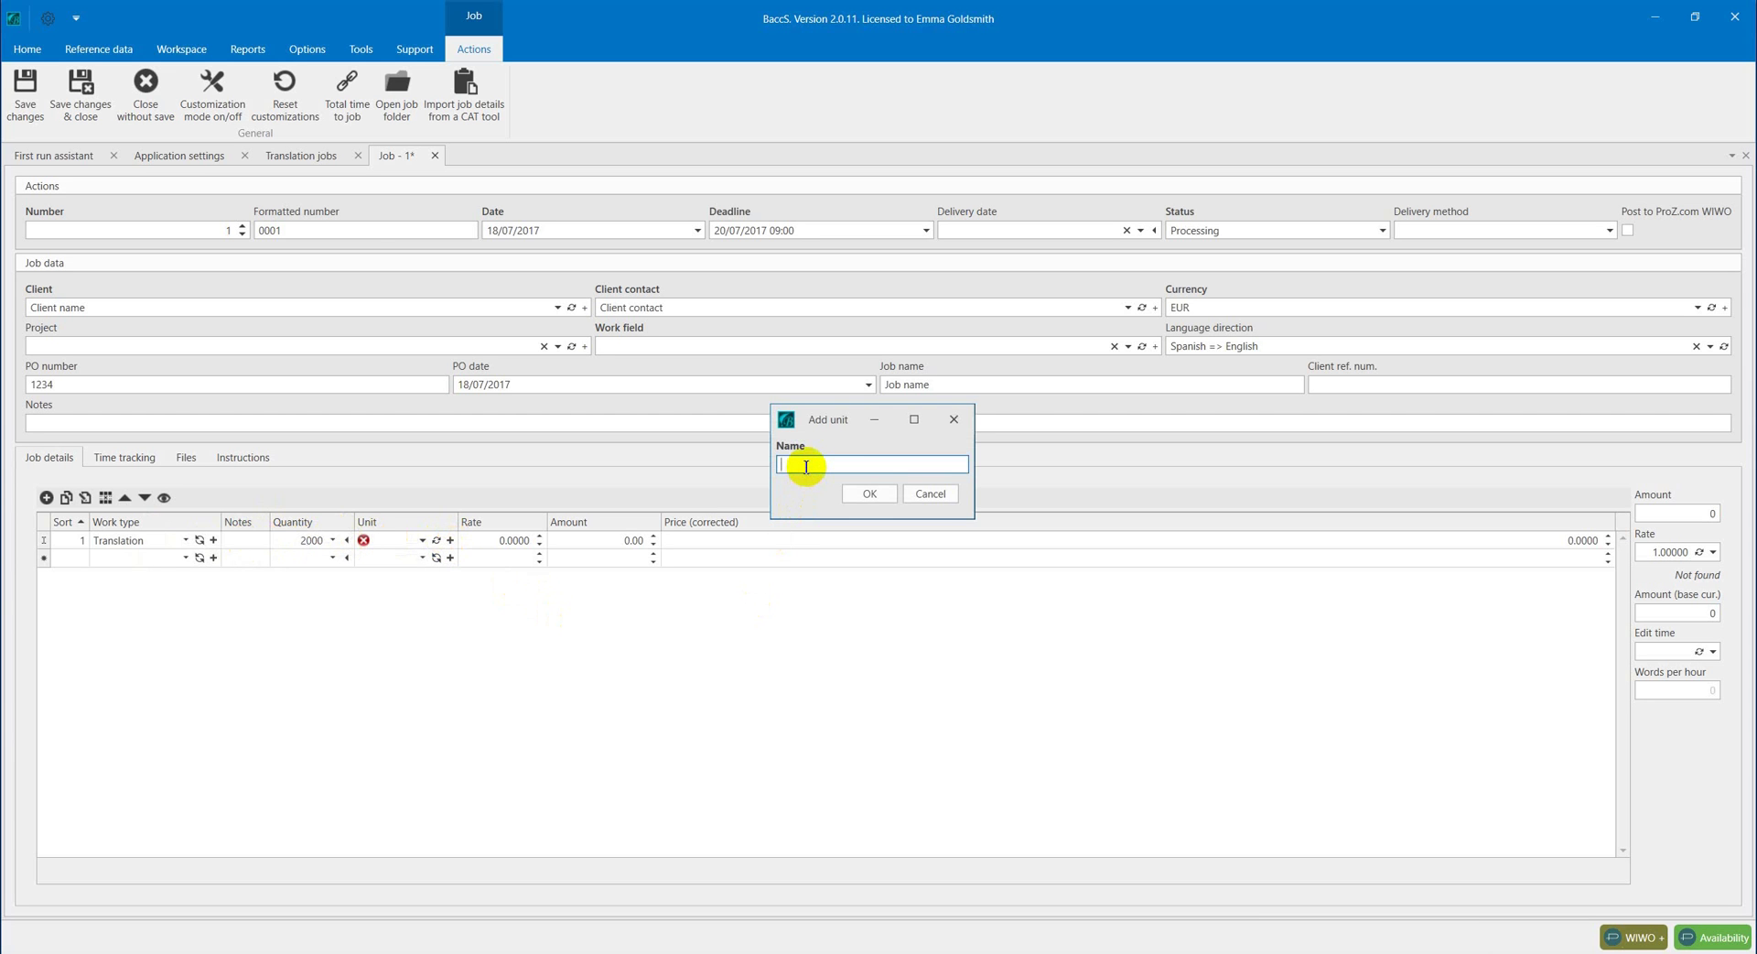
type("Source word")
left_click(868, 493)
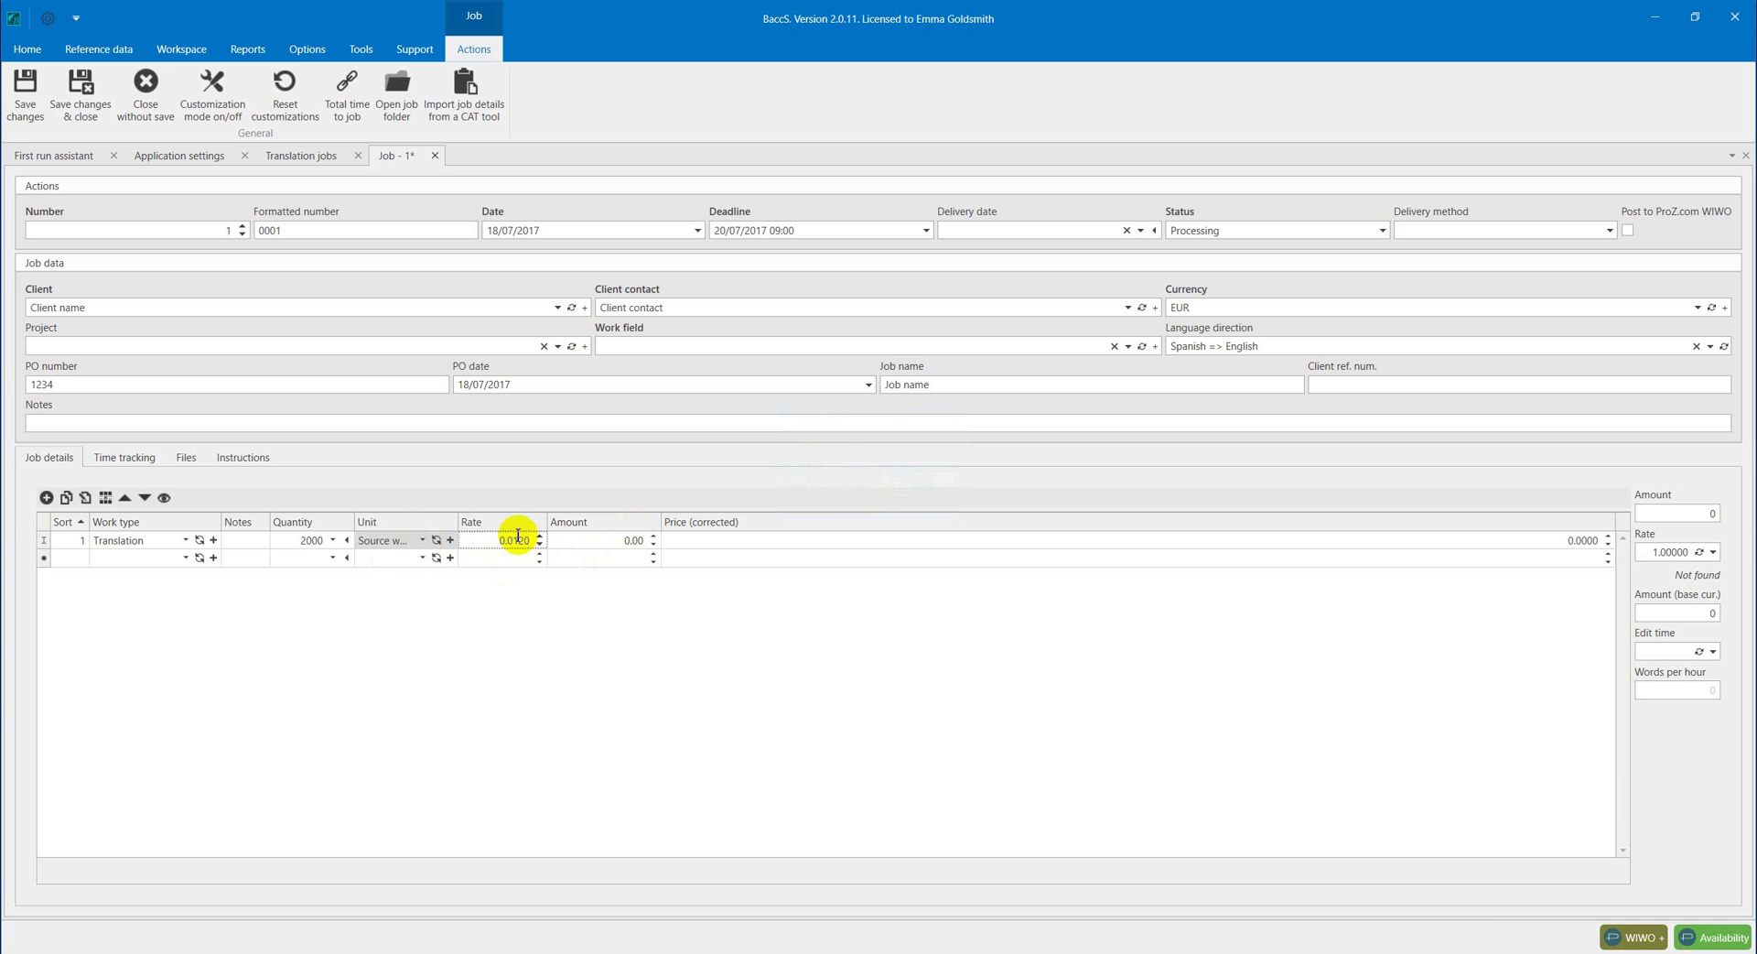
Set the Translation row's rate to 0.012, and save and close the job
left_click(600, 541)
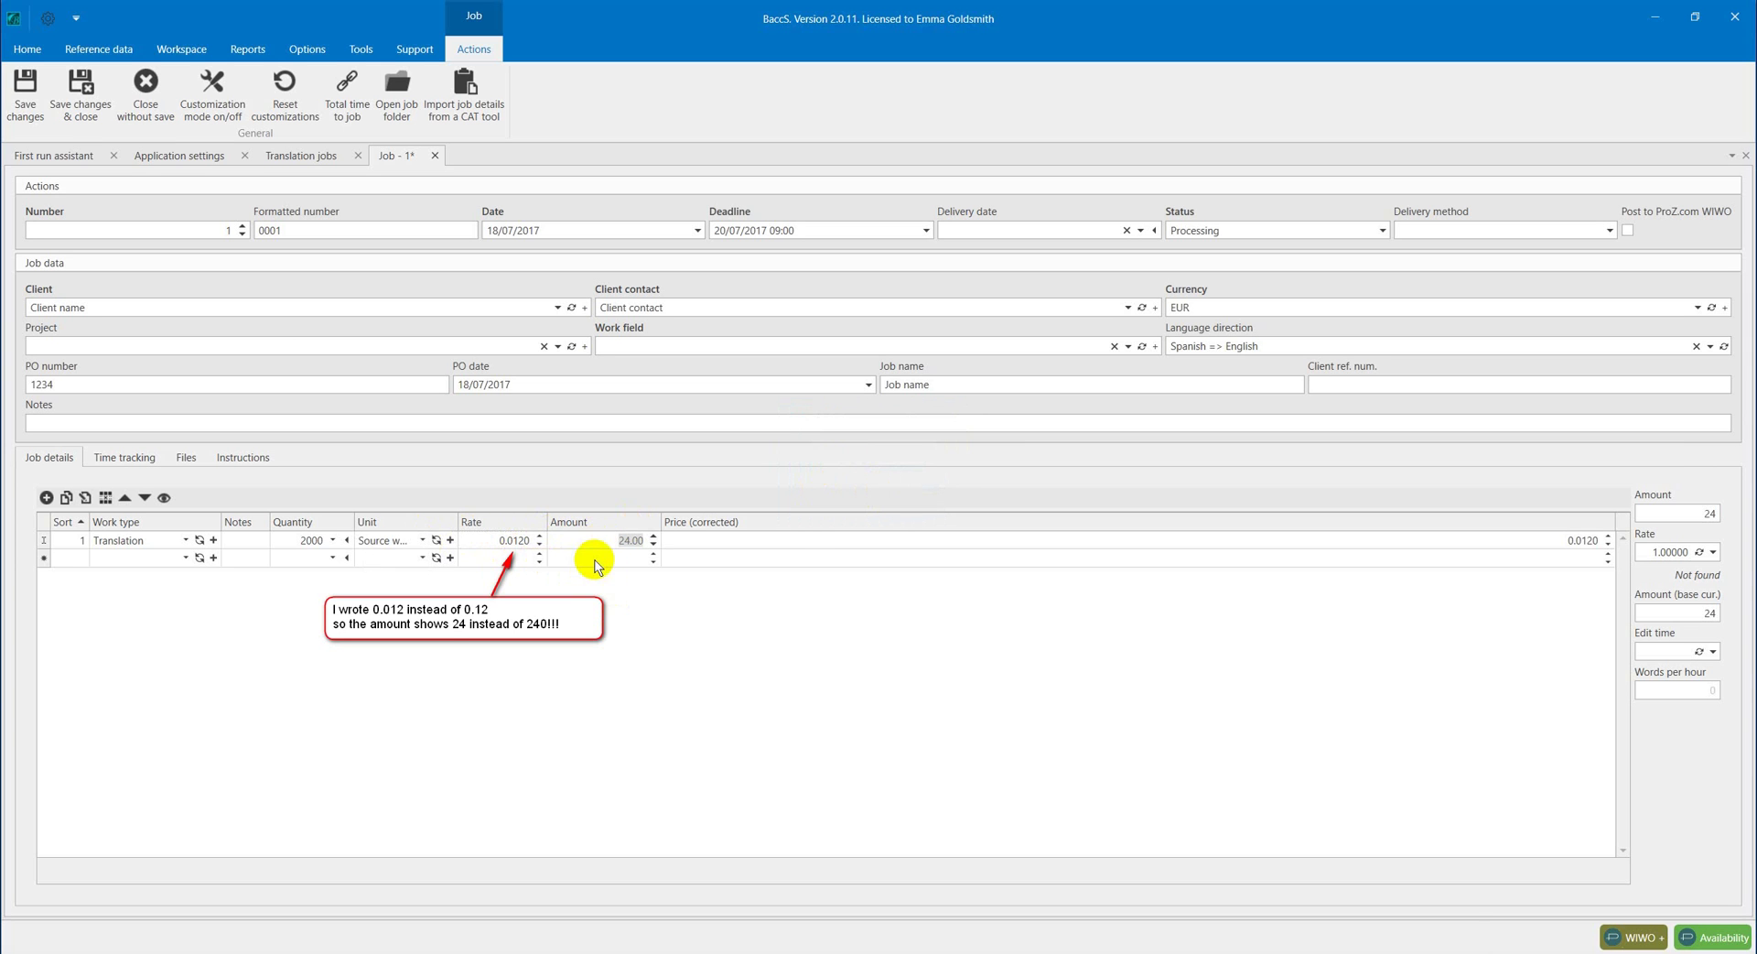
left_click(99, 114)
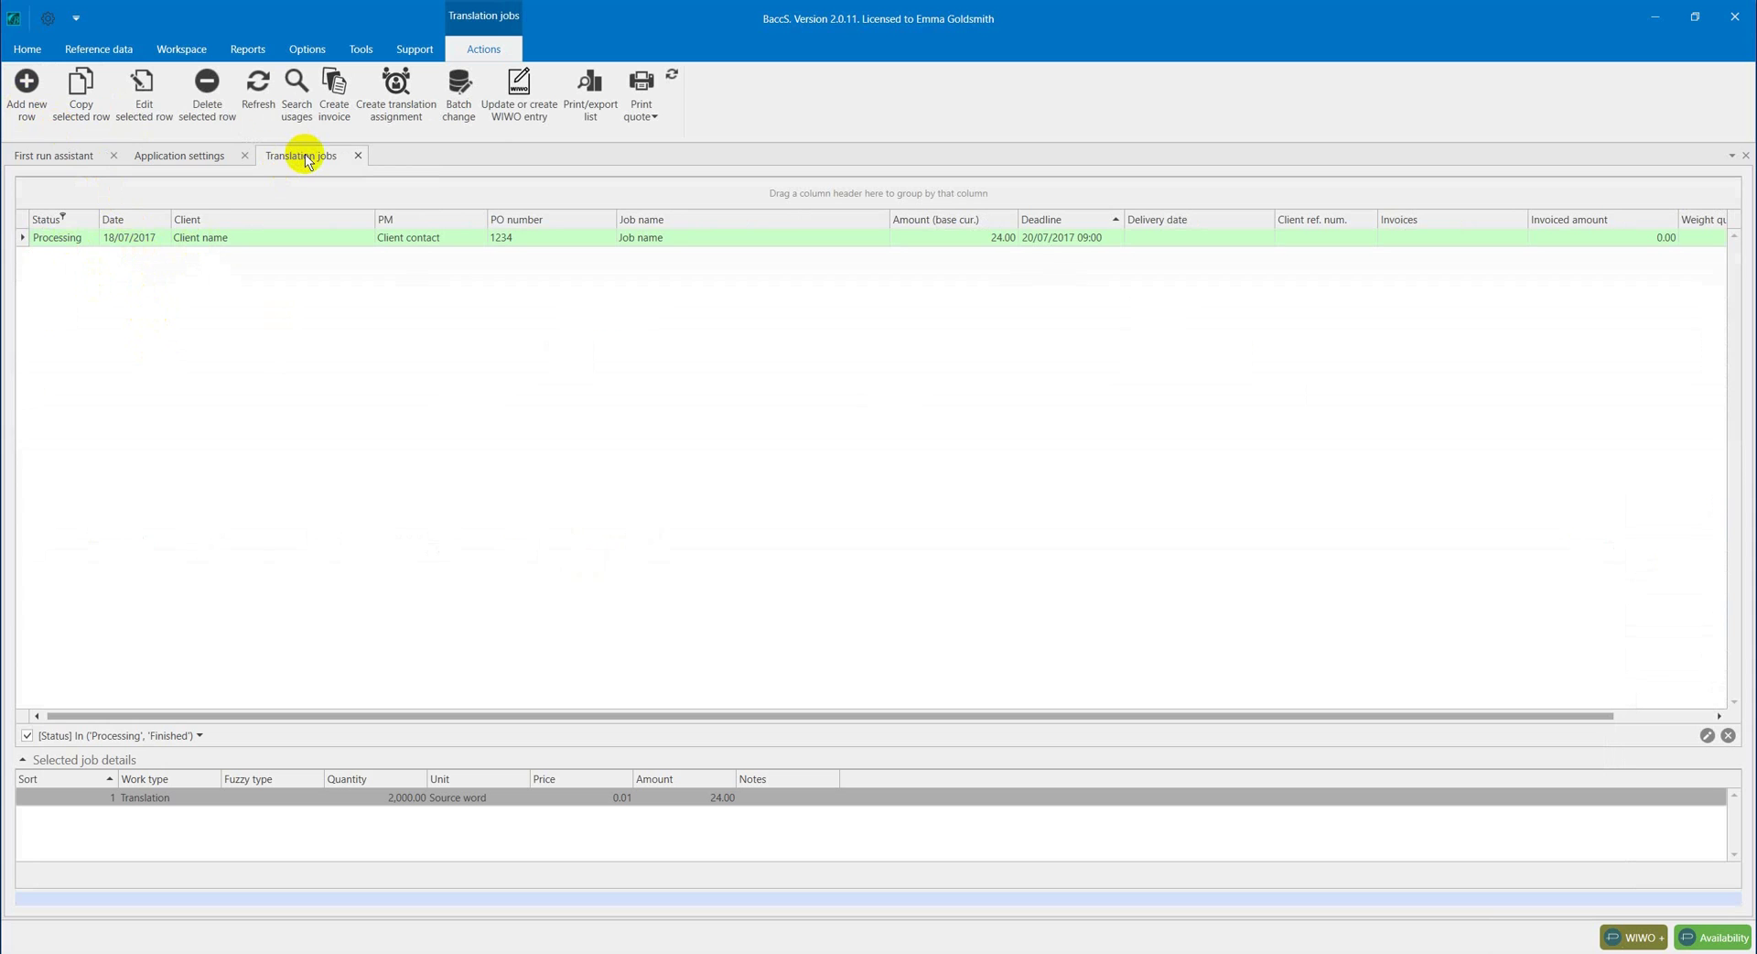
Reopen the job from the translation jobs list, set its delivery date to 18/07/2017, and save and close it
left_click(129, 241)
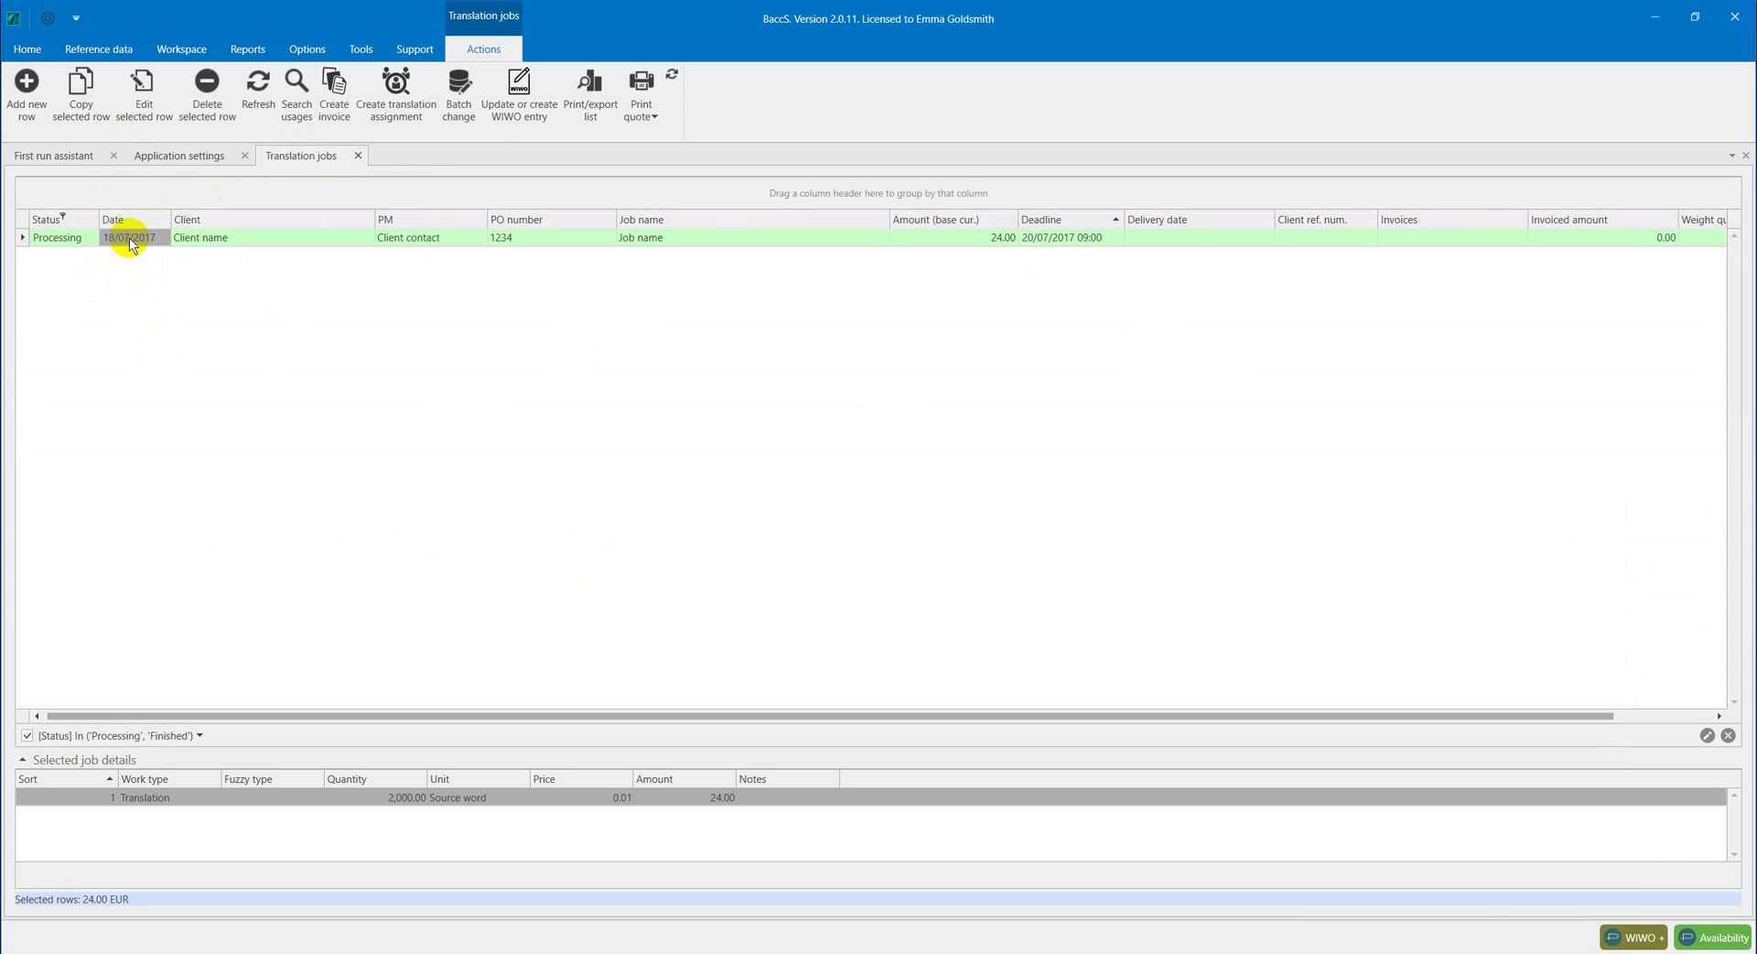
double_click(130, 242)
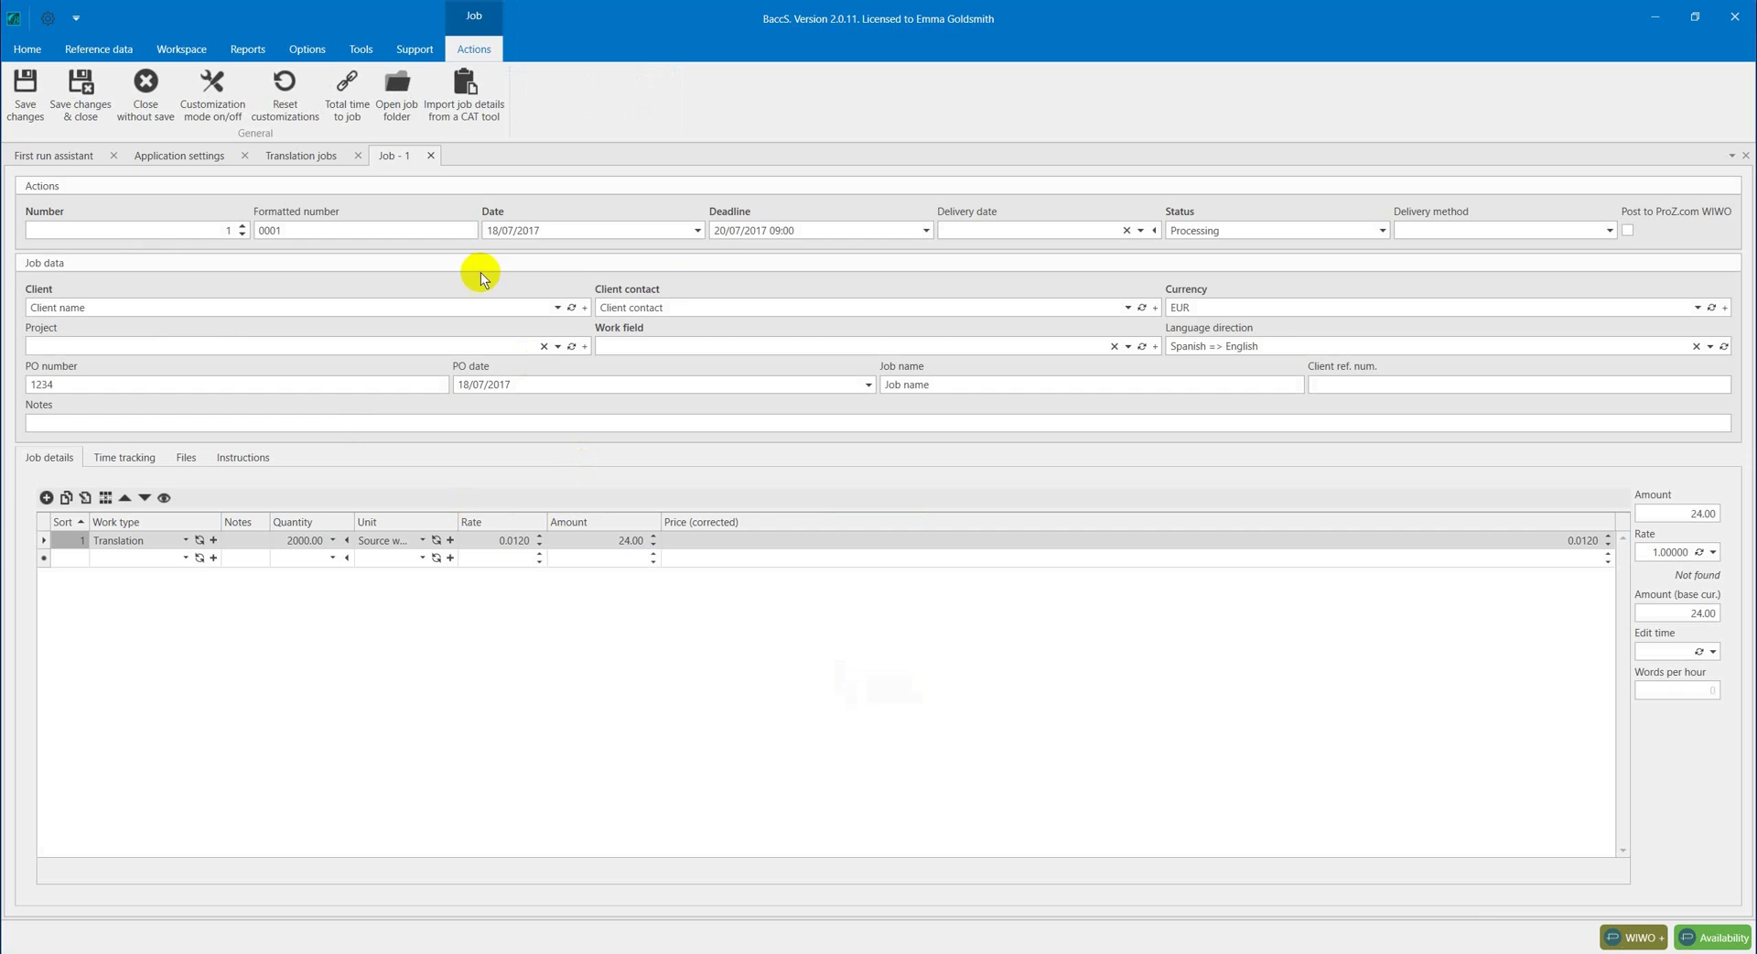
left_click(1140, 231)
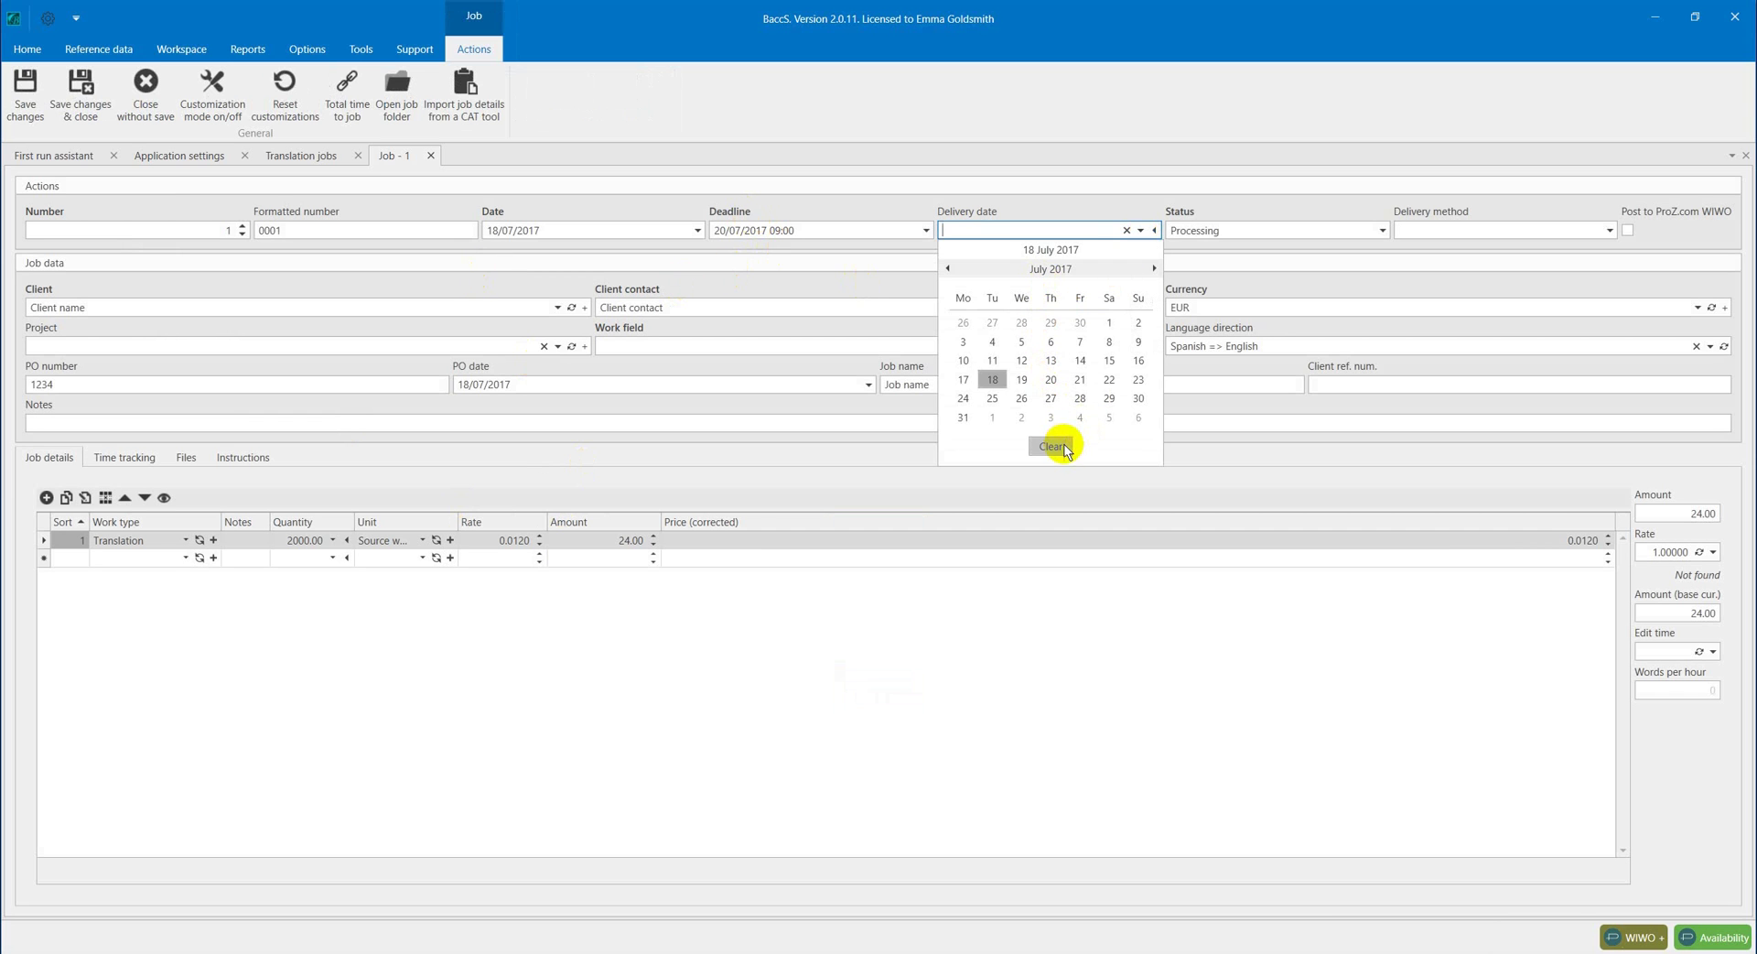
left_click(994, 379)
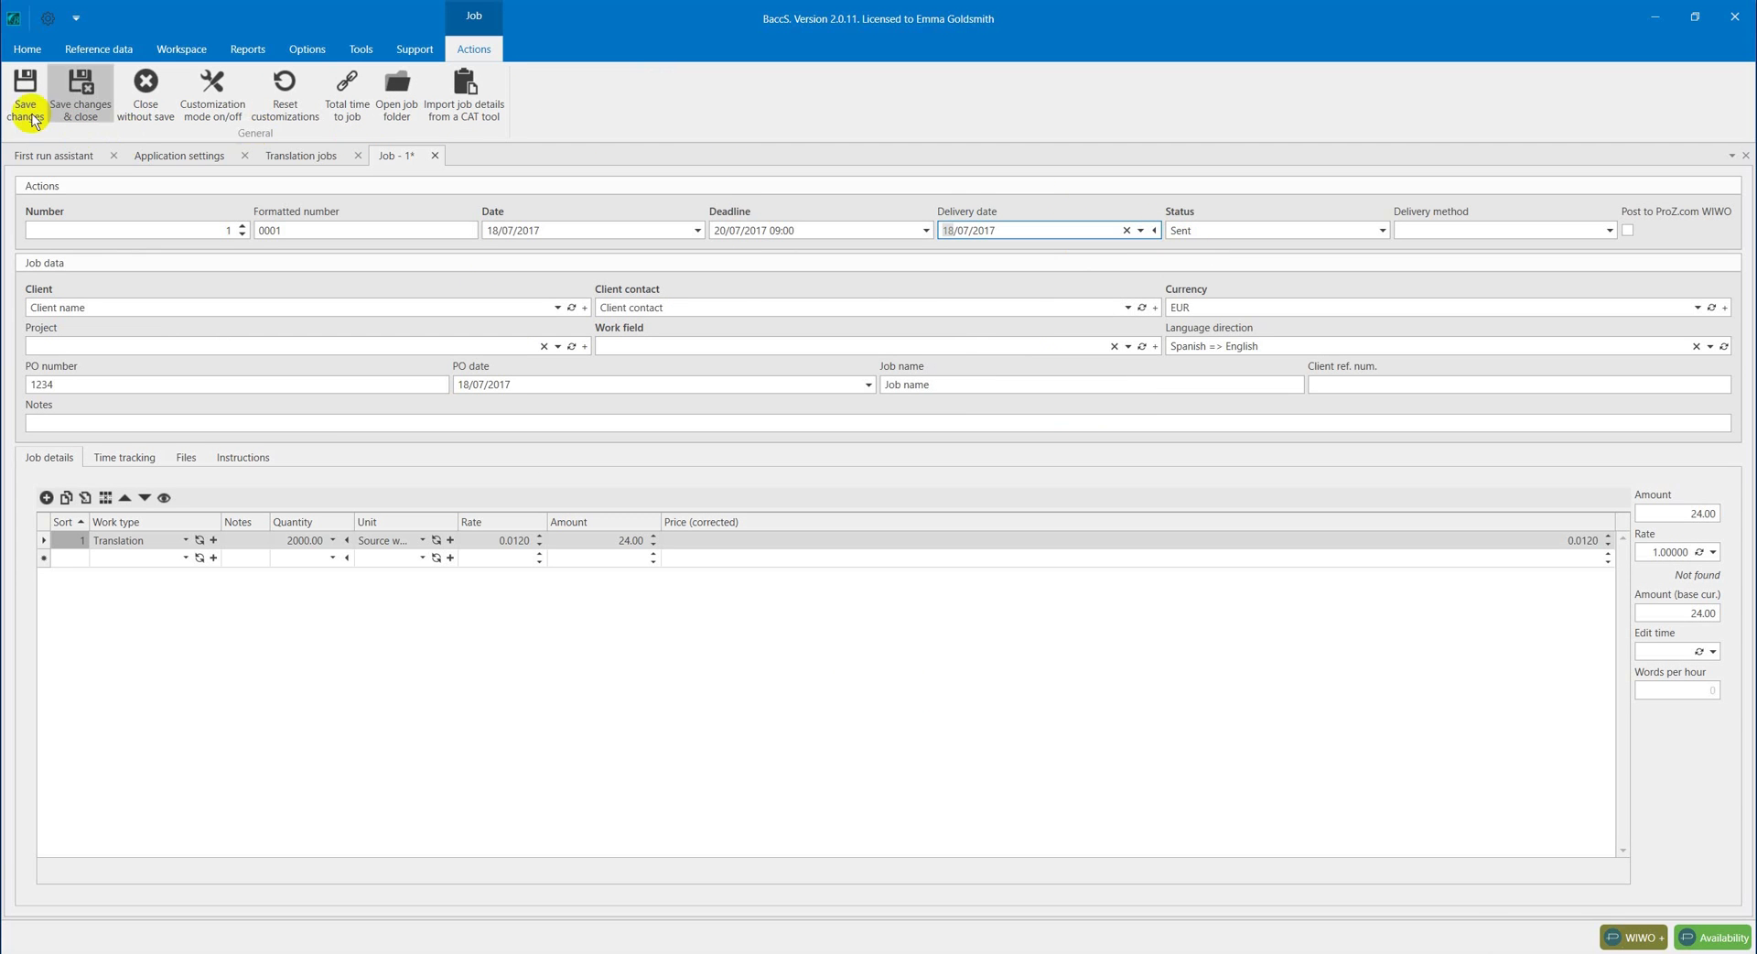
left_click(82, 91)
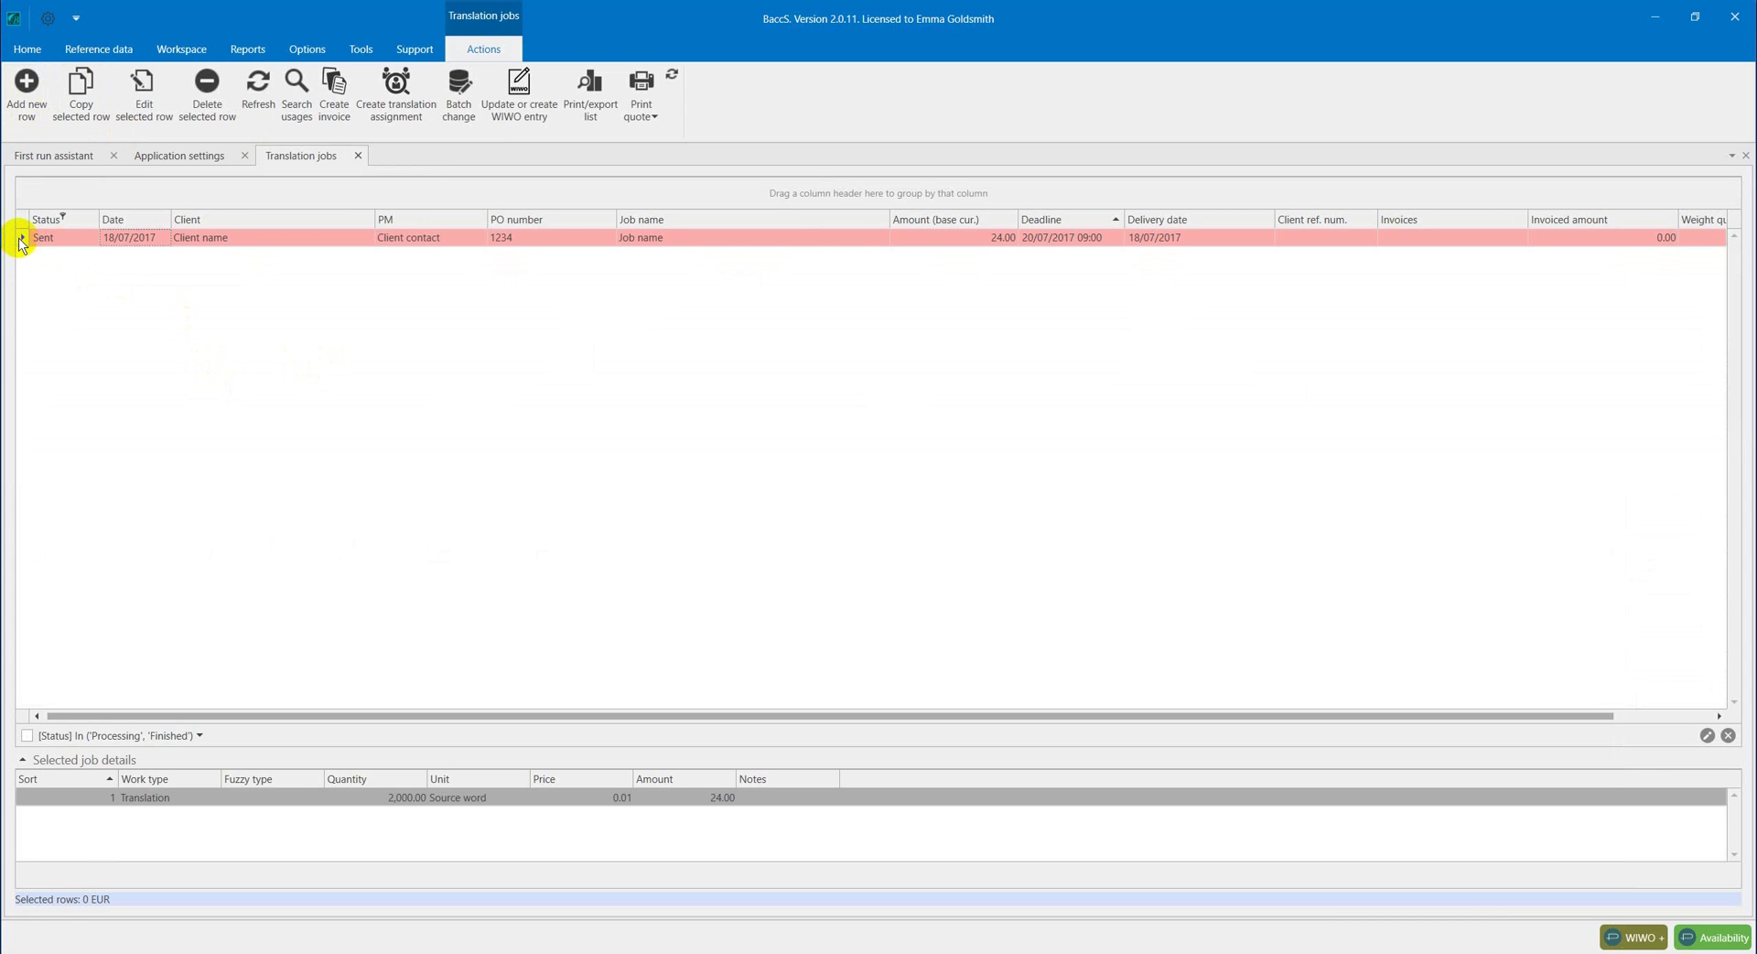
Create an invoice for the sent job, apply VAT (21.0000%) as Tax 1, and save the invoice
left_click(20, 240)
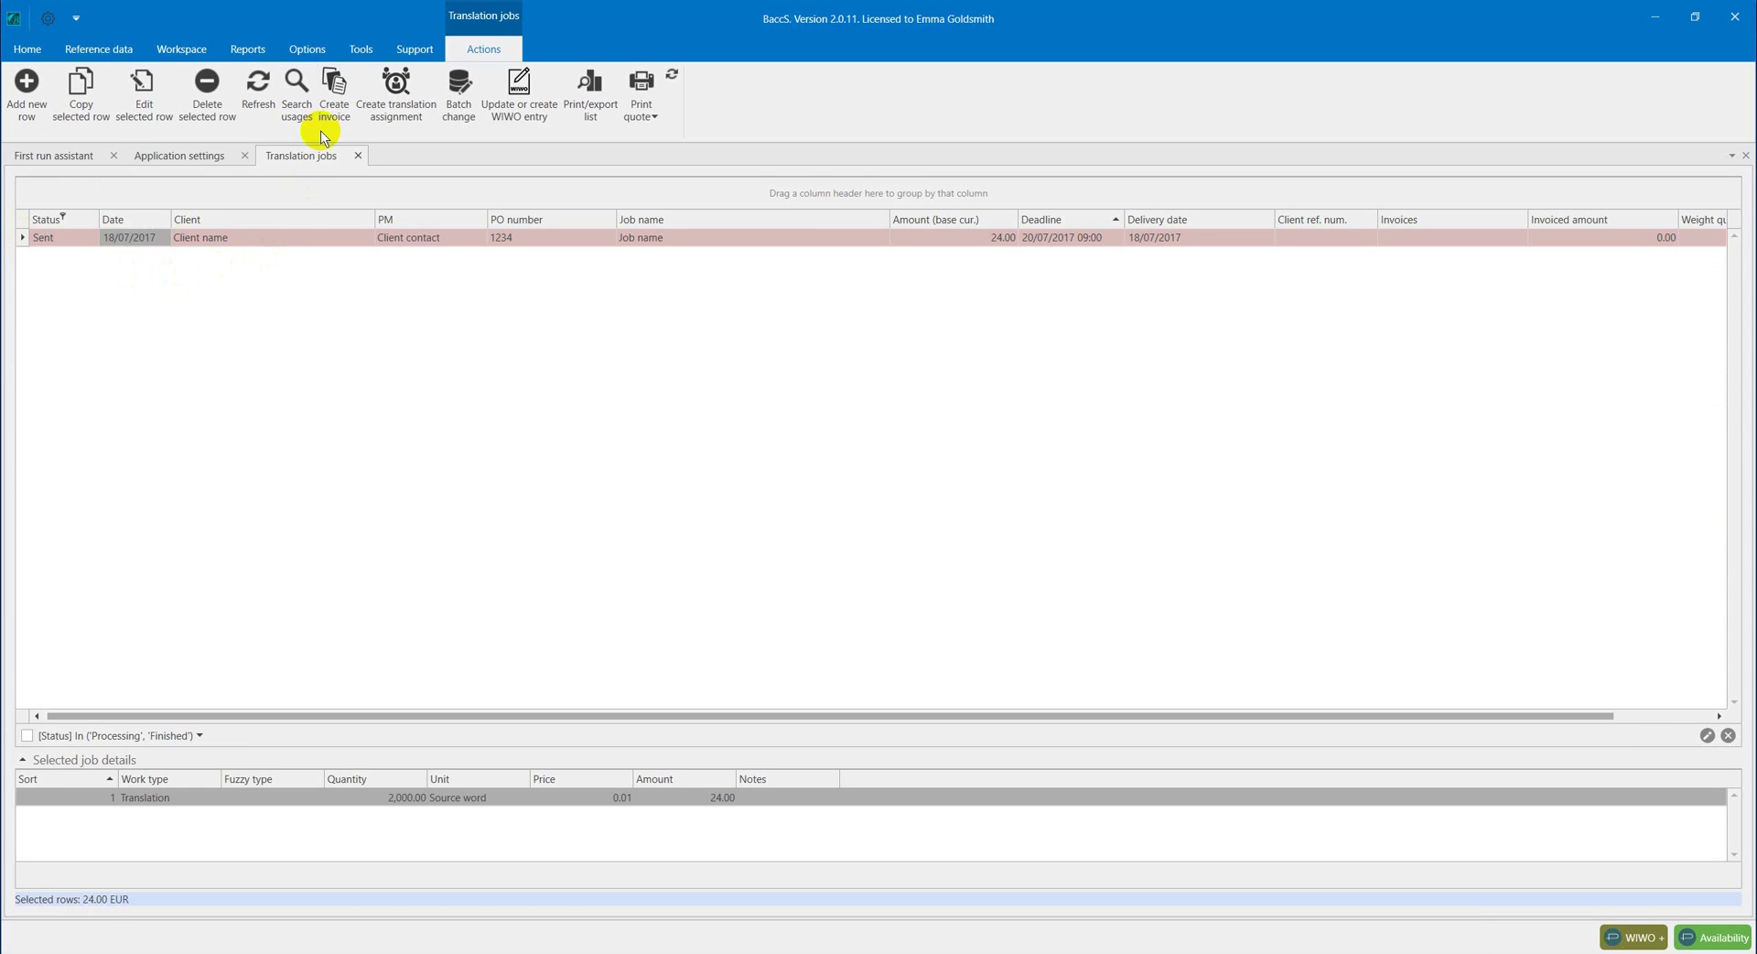
left_click(330, 107)
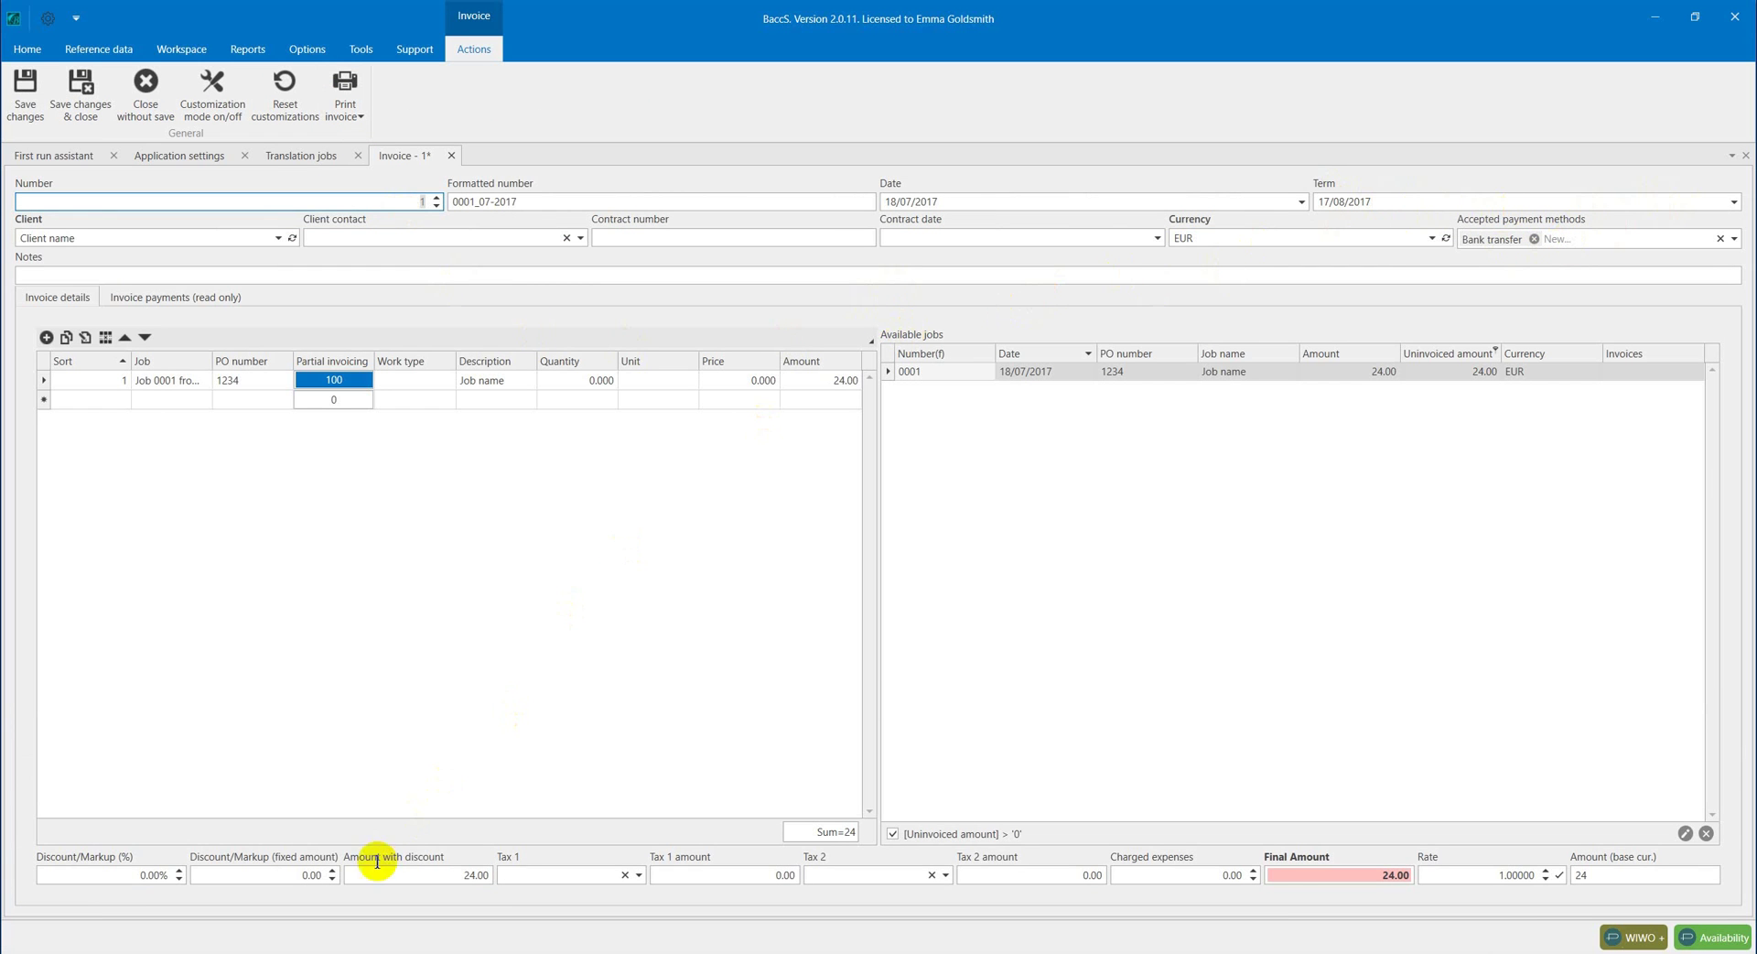
left_click(640, 875)
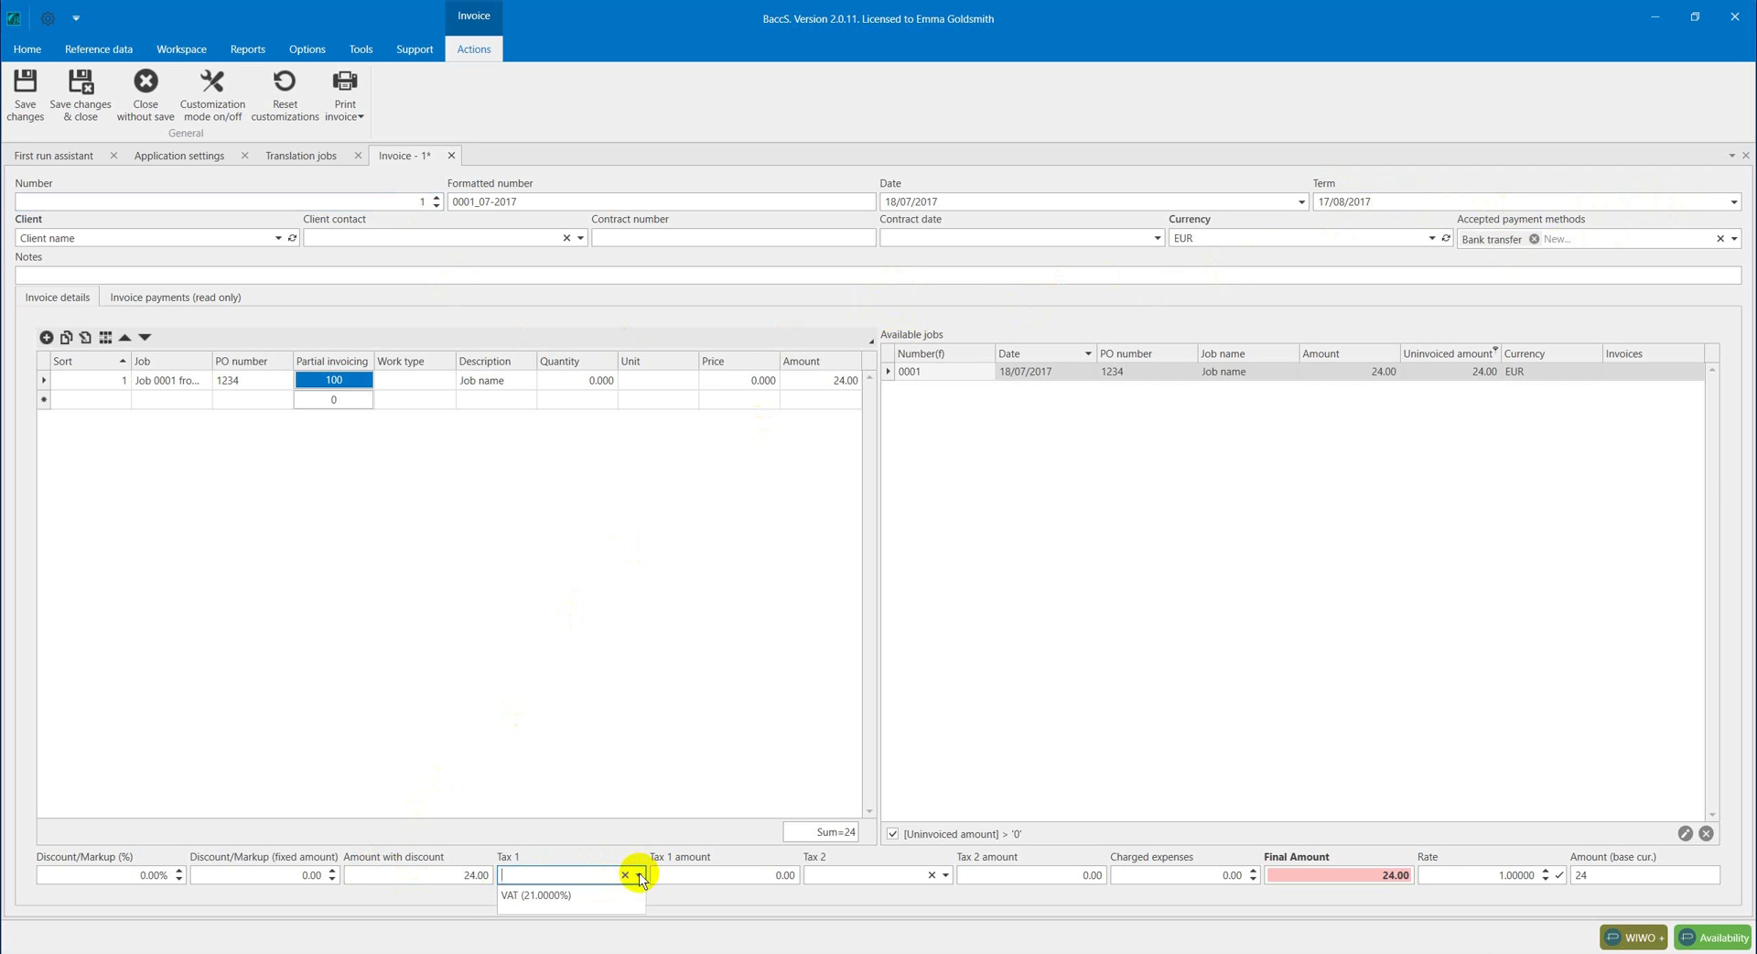
left_click(540, 897)
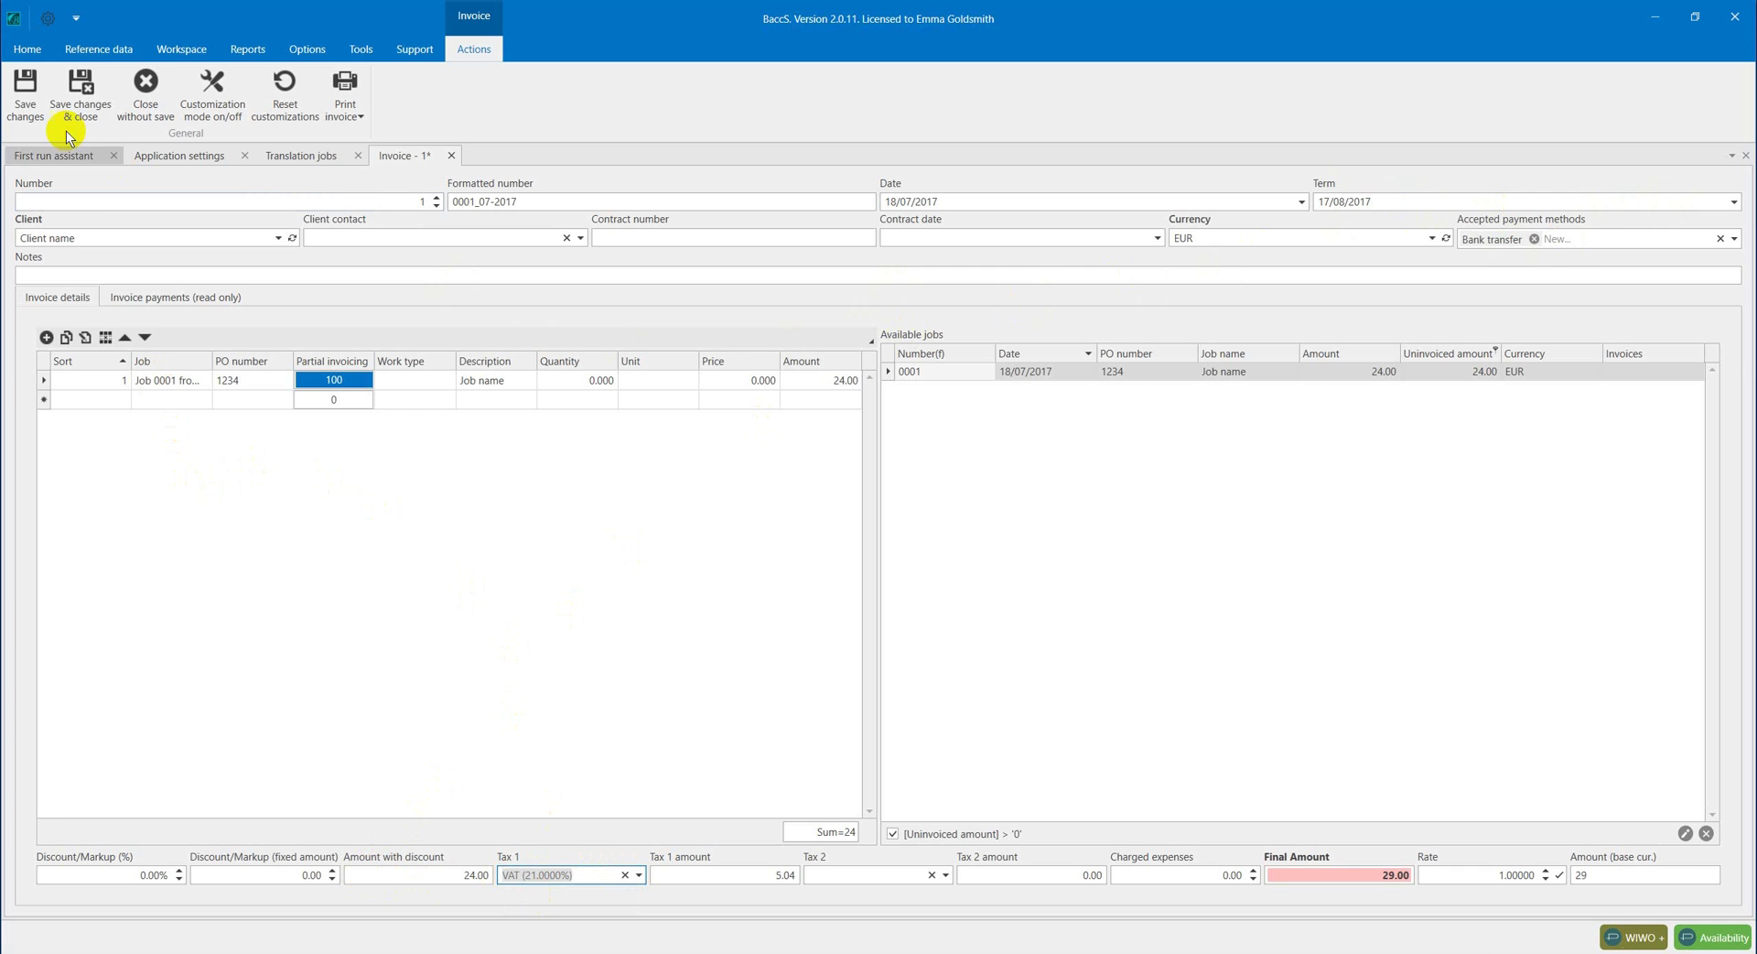
left_click(23, 95)
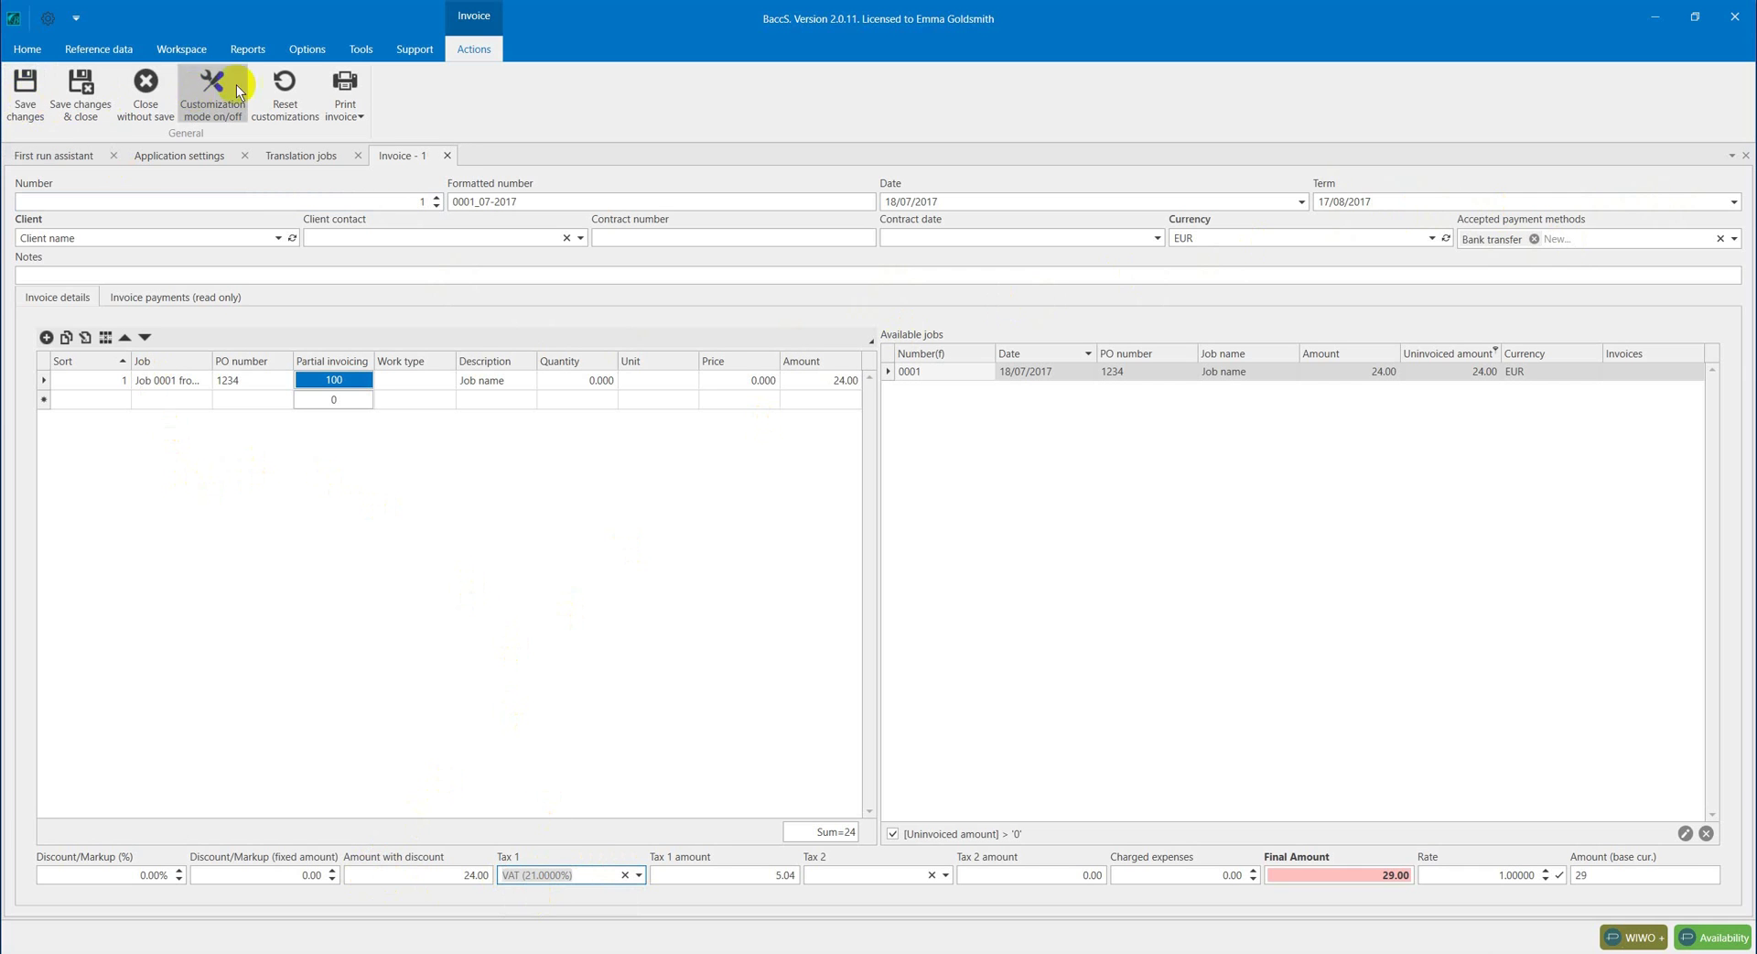
Generate the printable invoice and export it as a DOCX file without opening the file after exporting
left_click(346, 89)
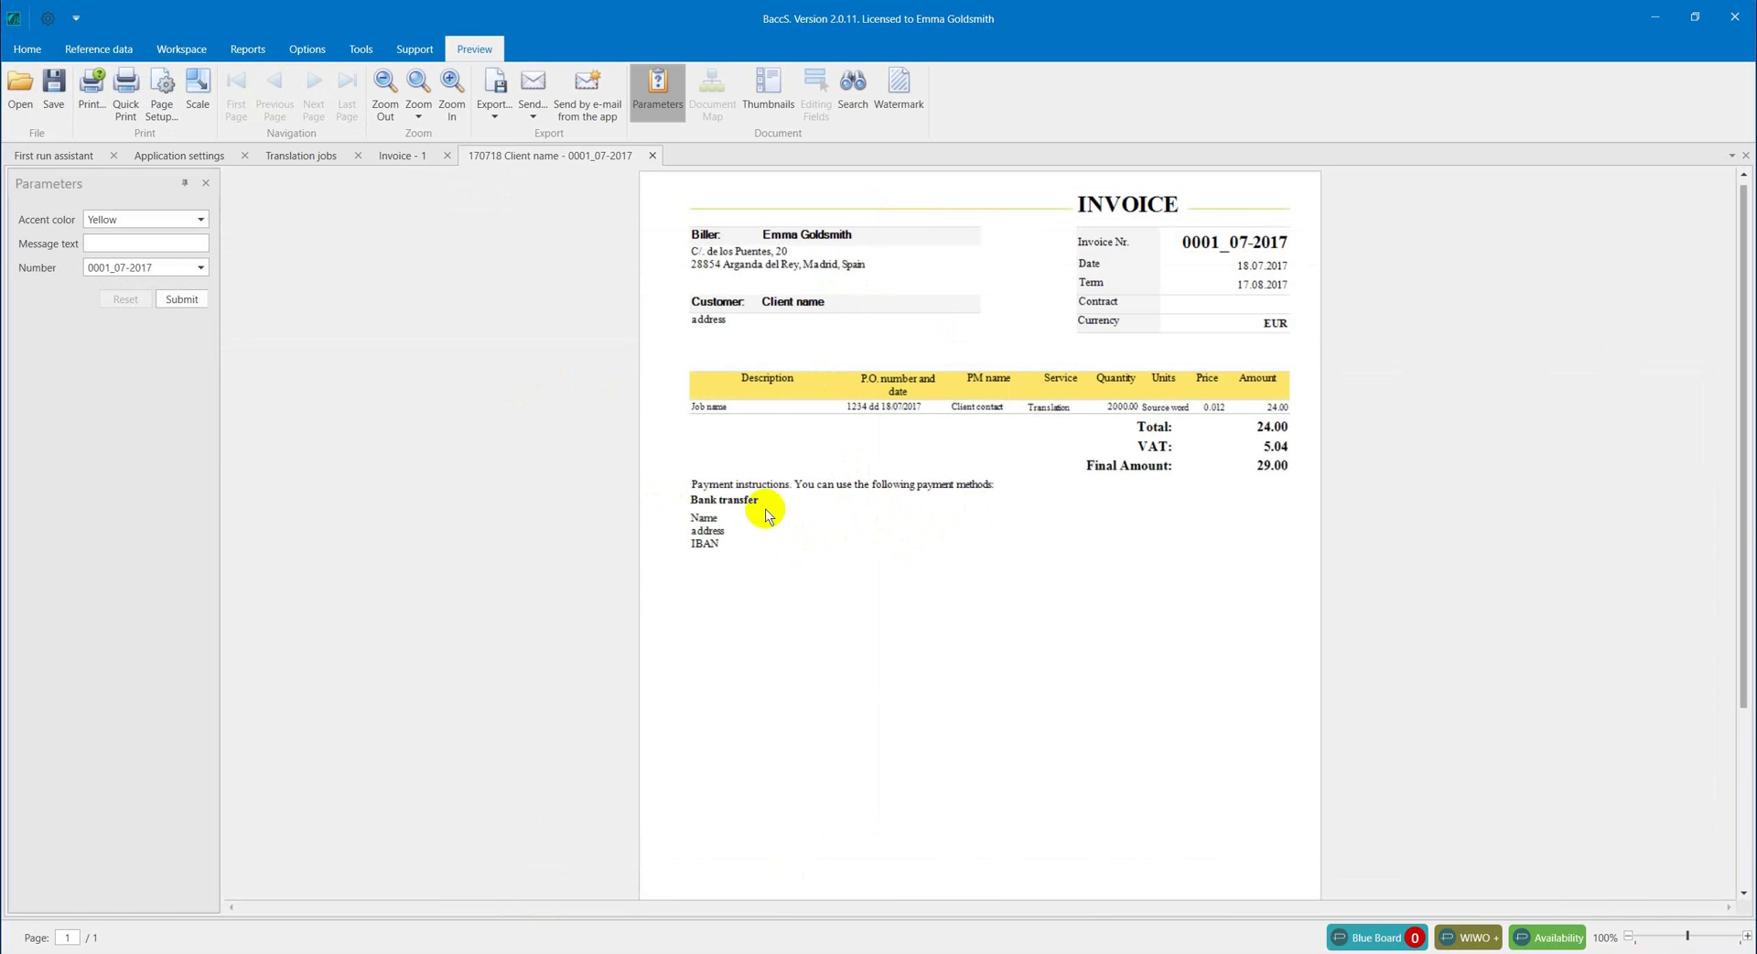
left_click(495, 120)
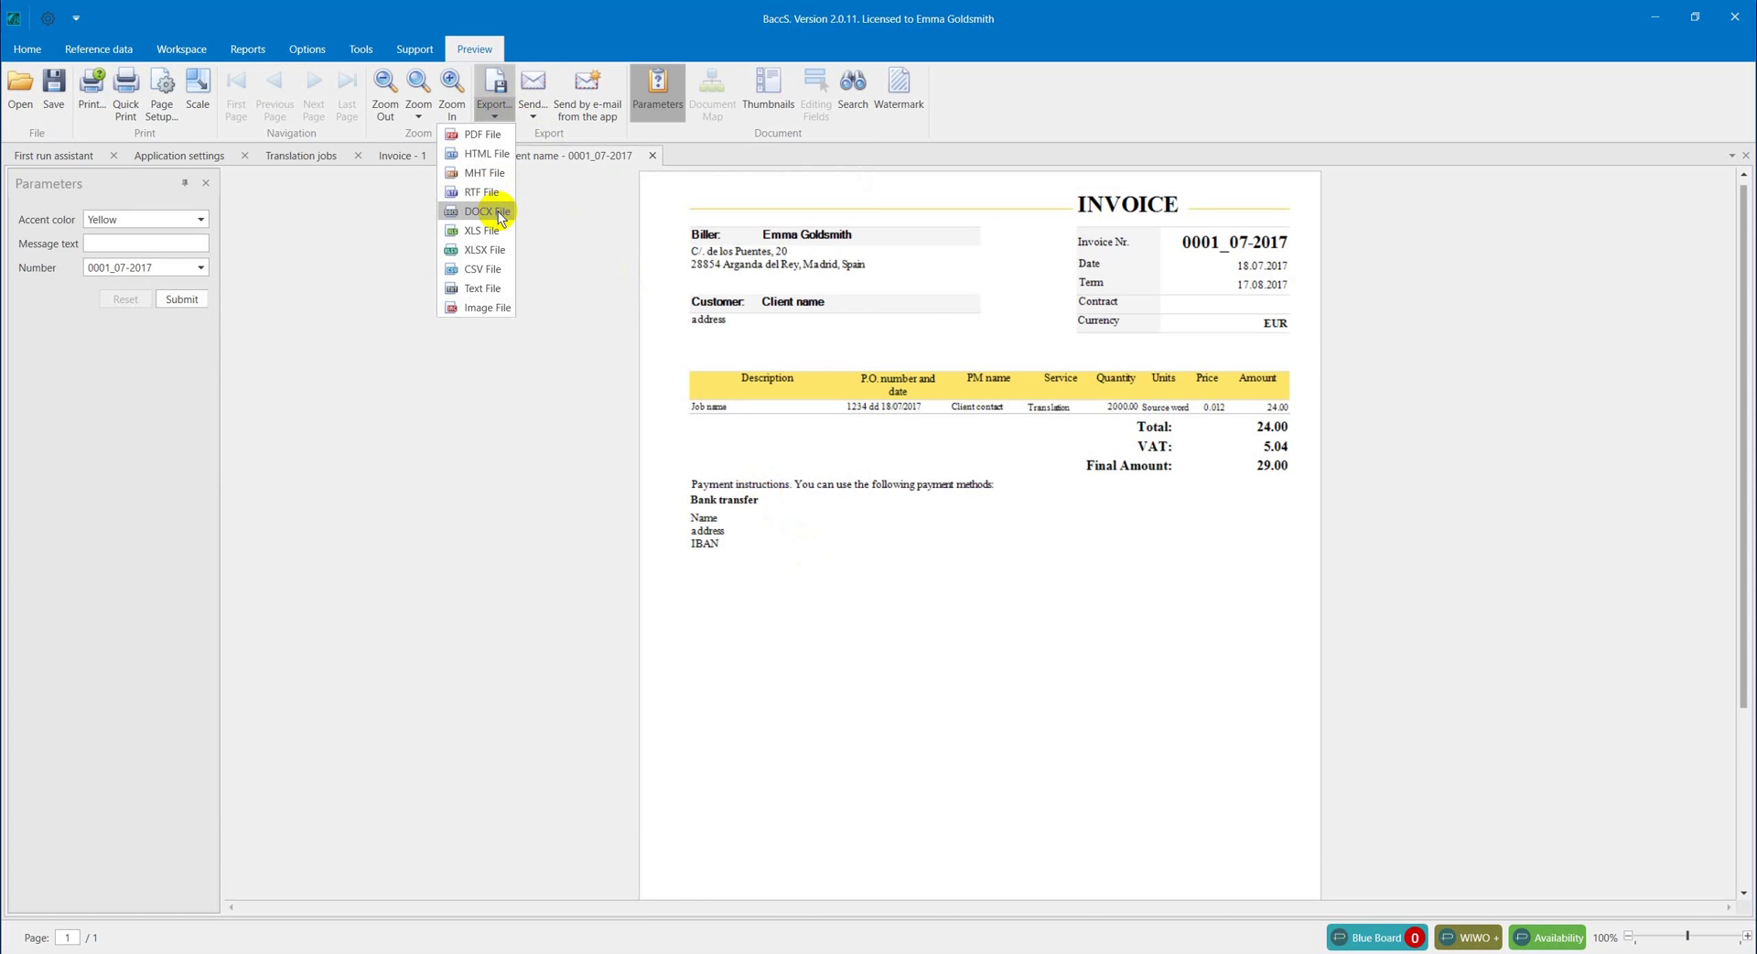
left_click(500, 213)
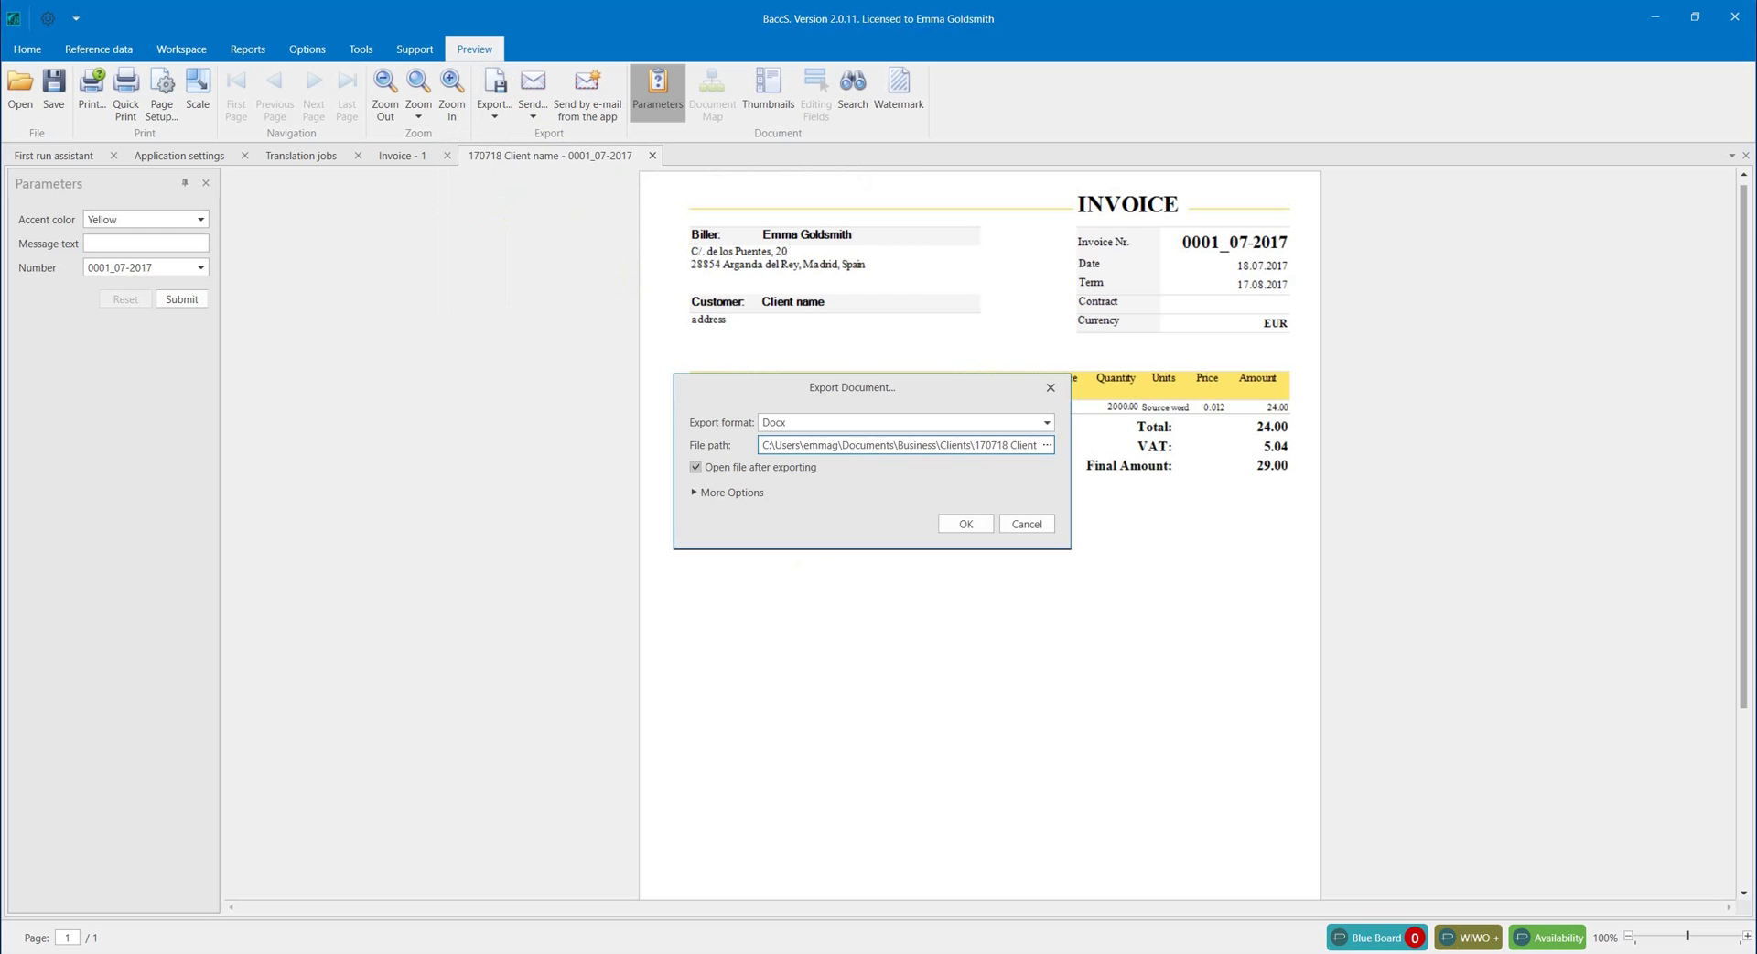
left_click(721, 465)
left_click(957, 525)
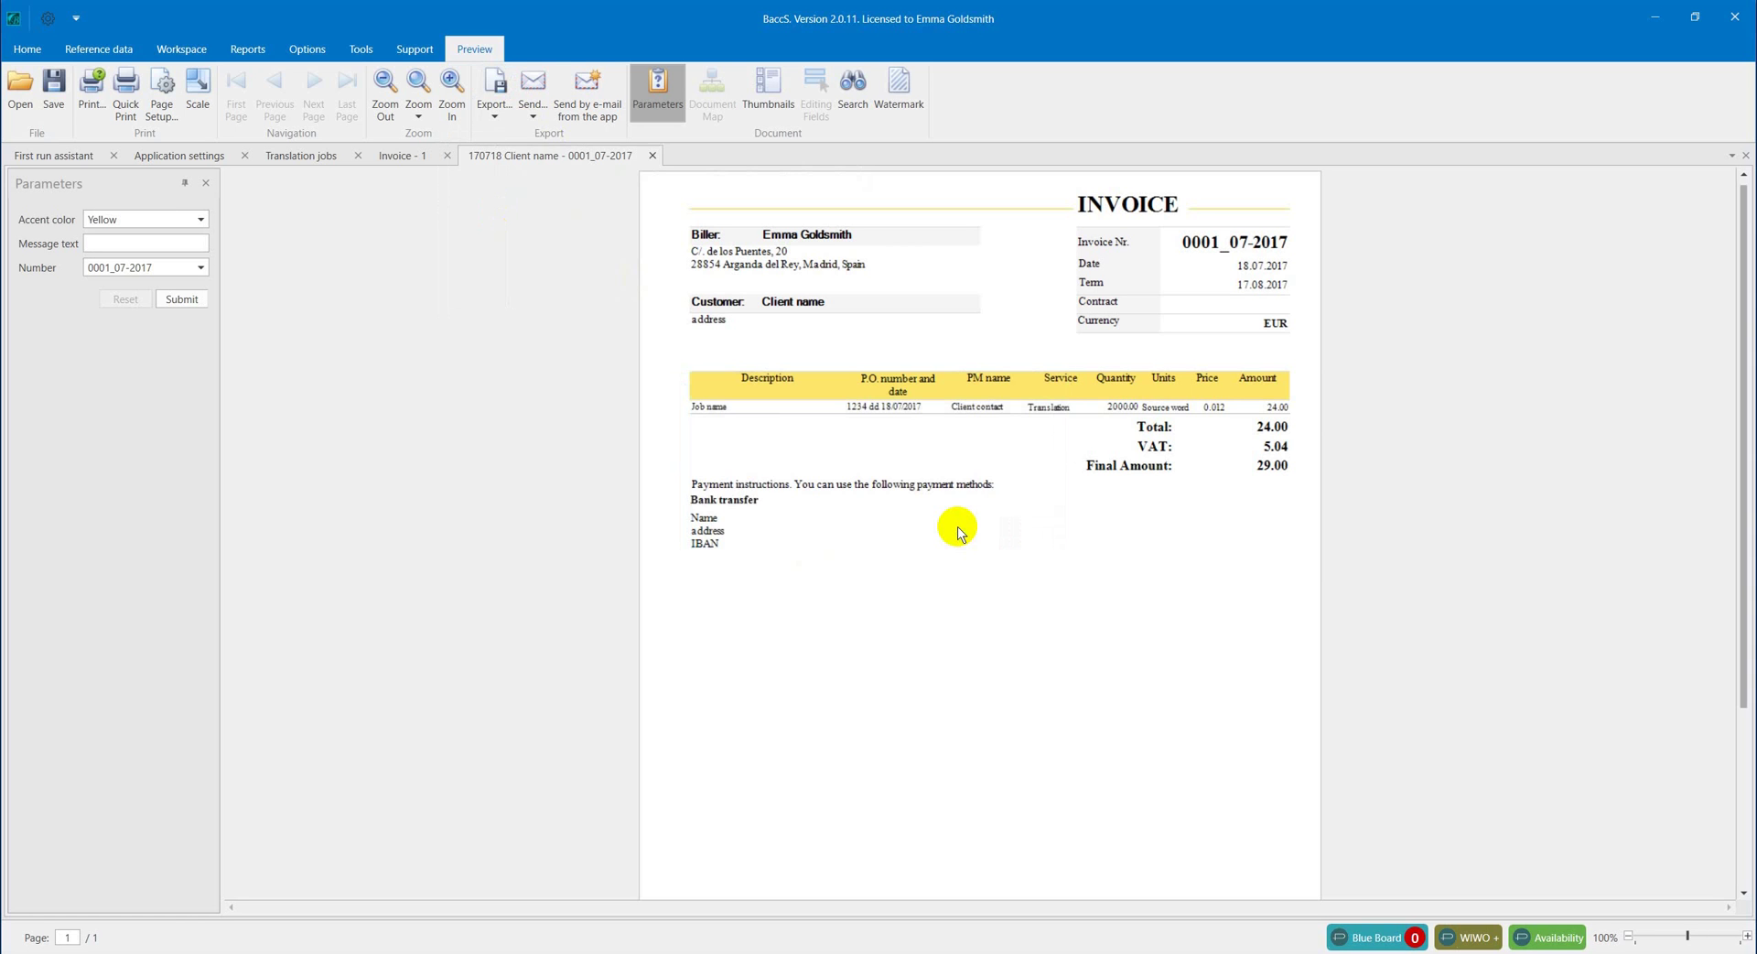